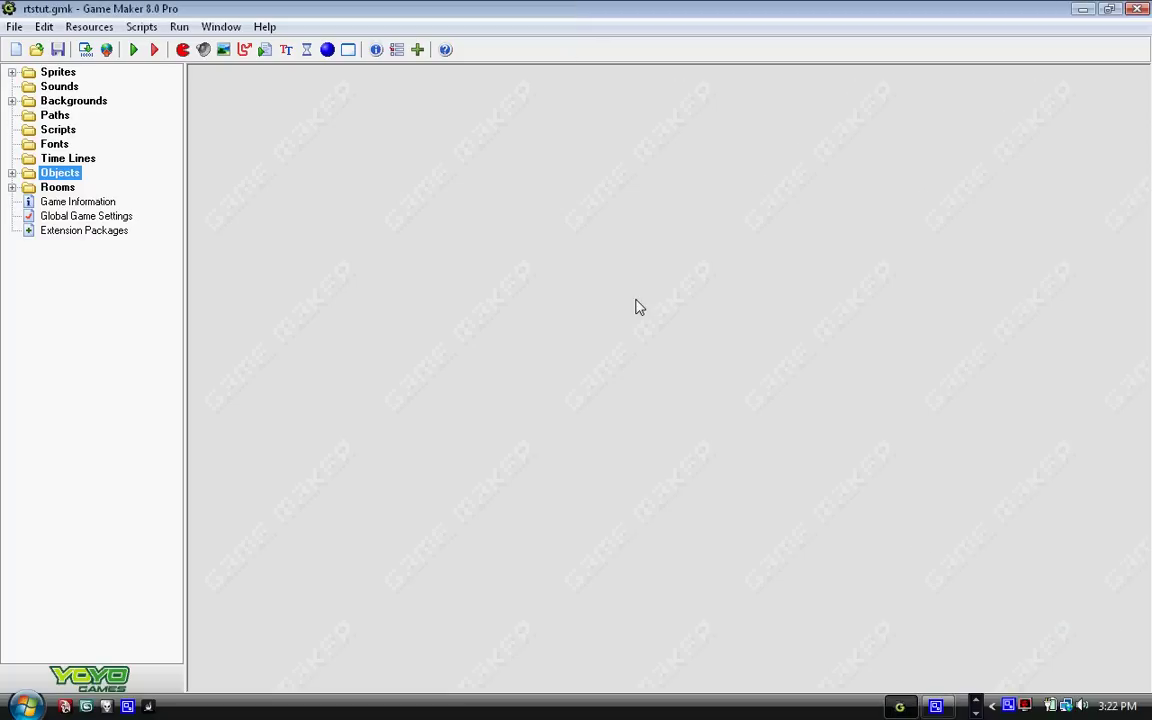
- Open tracker_fuel from Objects > Engine and review its Draw Variable action drawing score
click(12, 173)
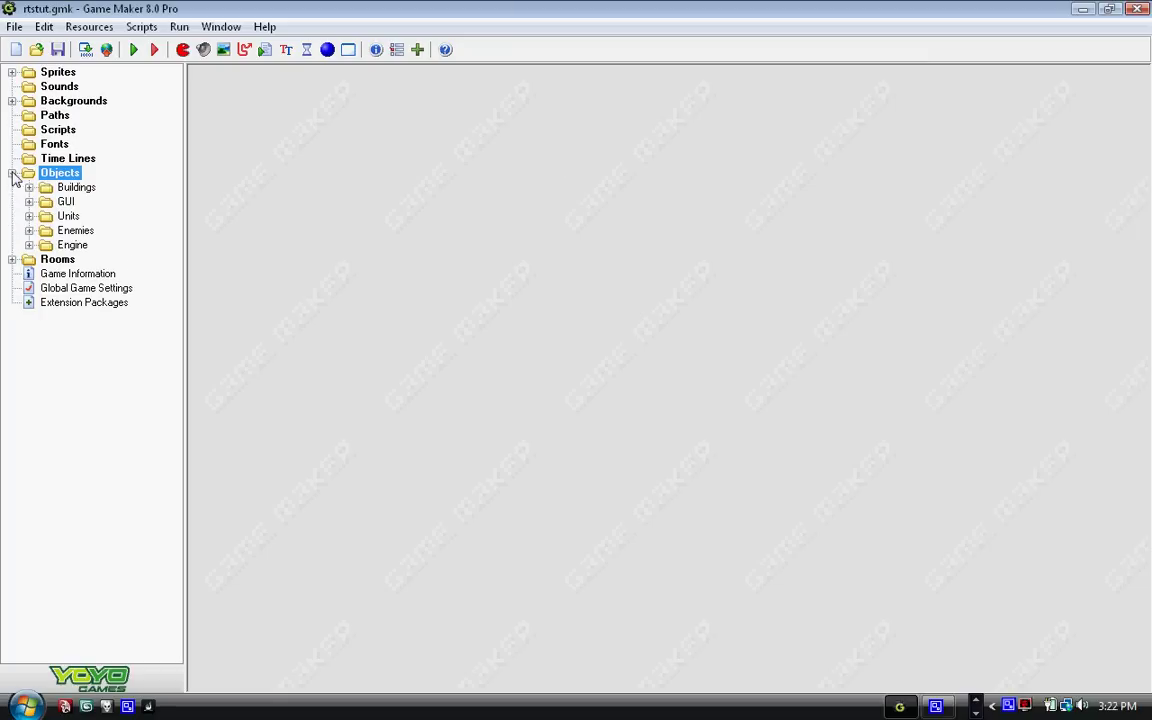
click(29, 245)
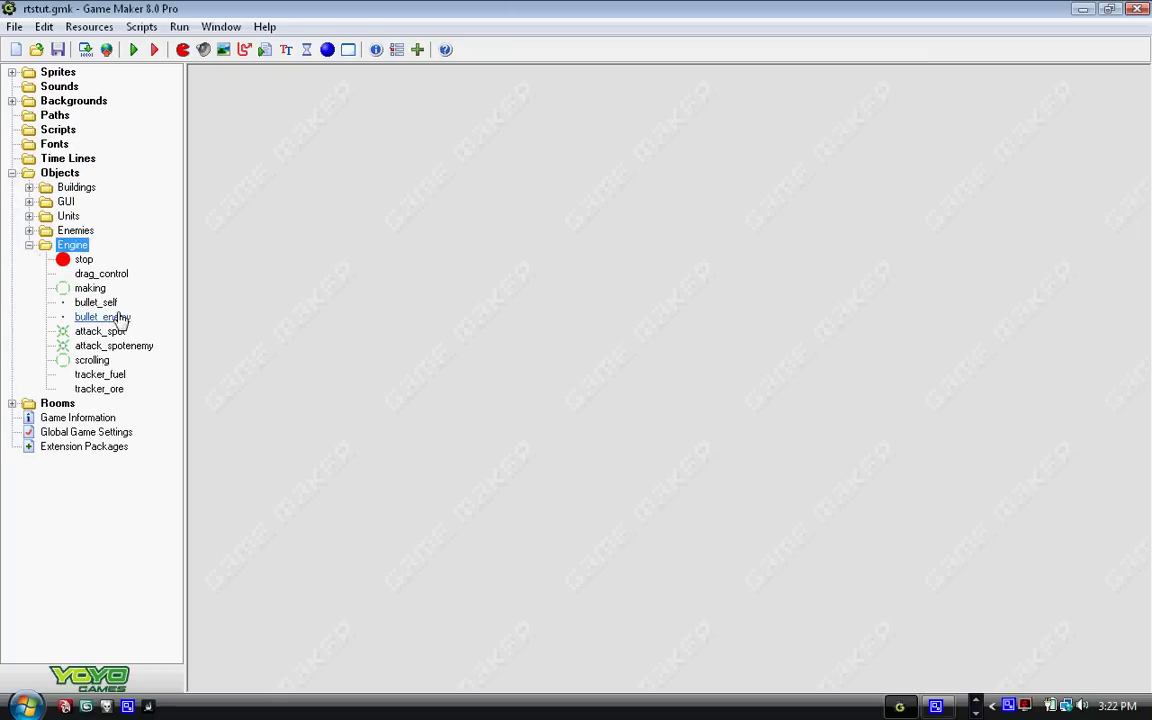
double_click(100, 375)
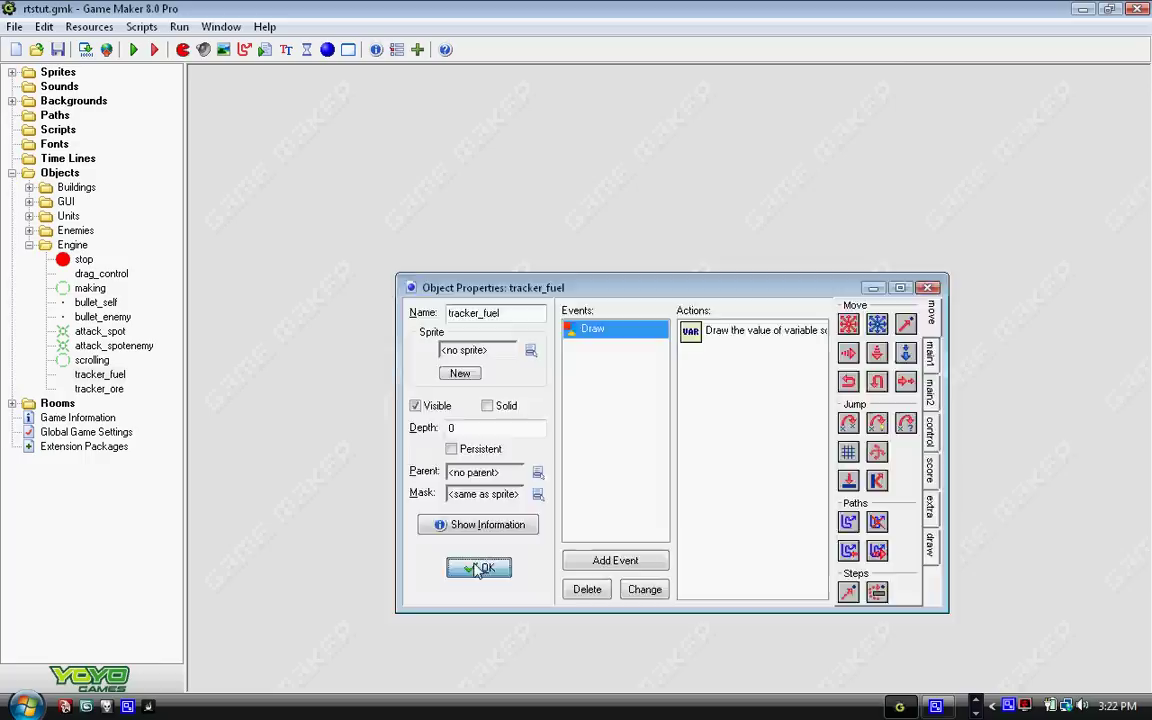
click(478, 568)
double_click(100, 374)
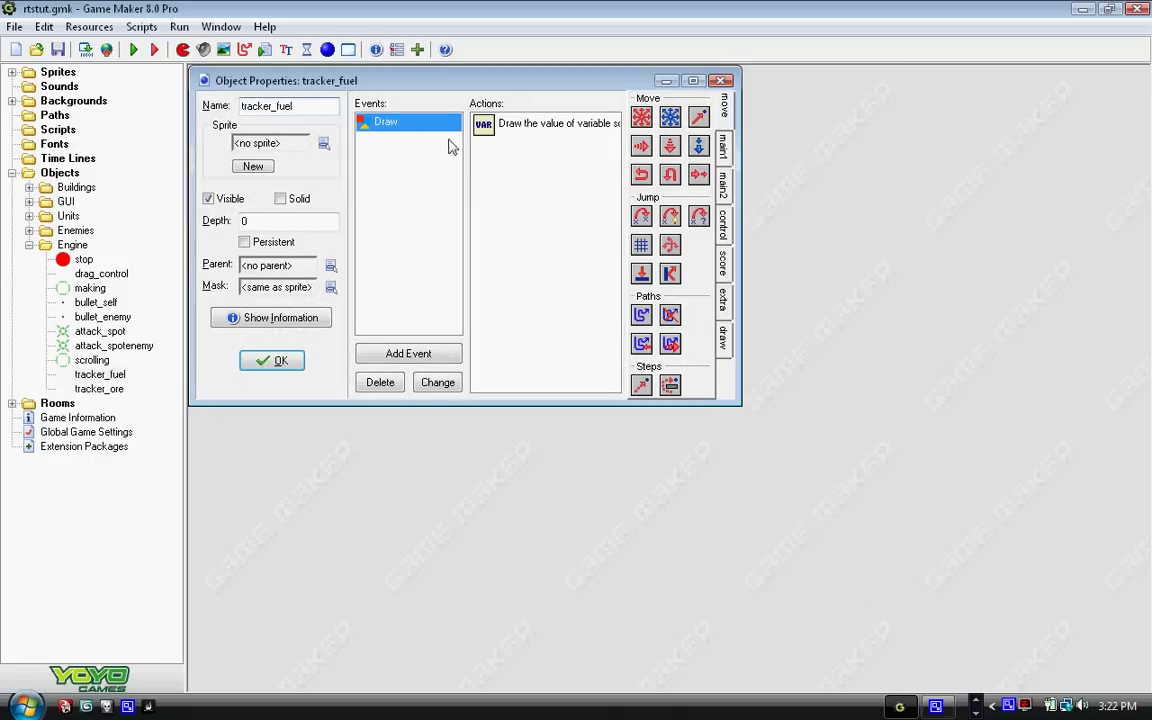
double_click(490, 134)
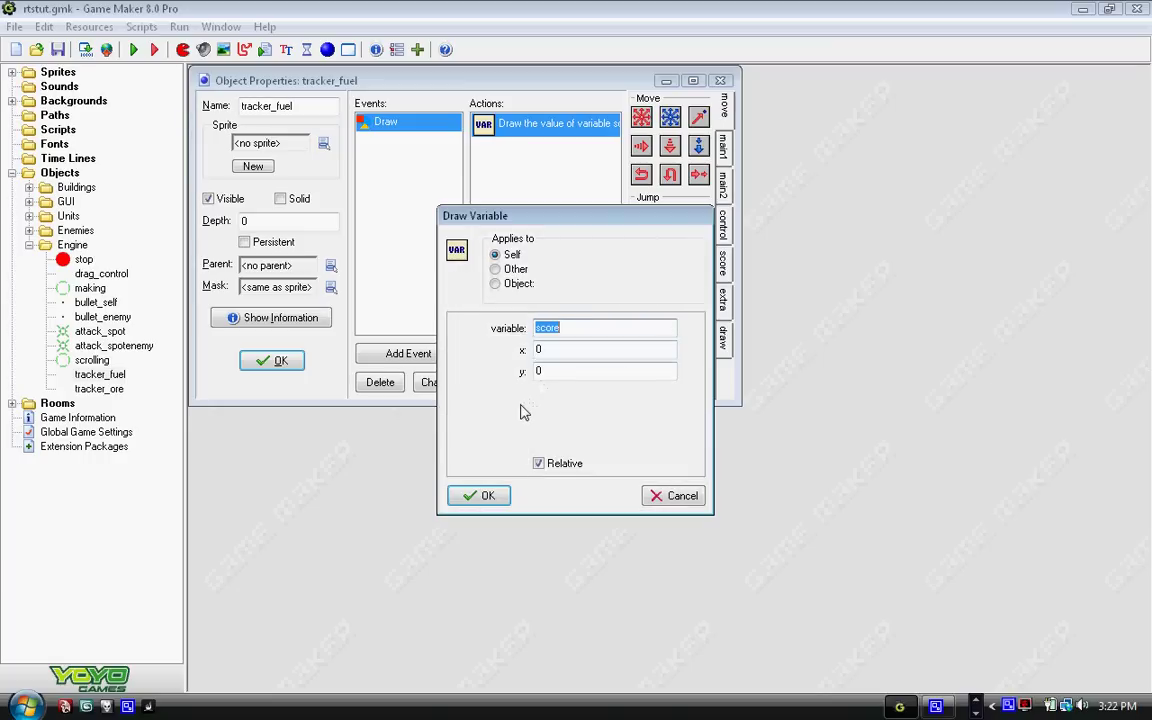
click(479, 495)
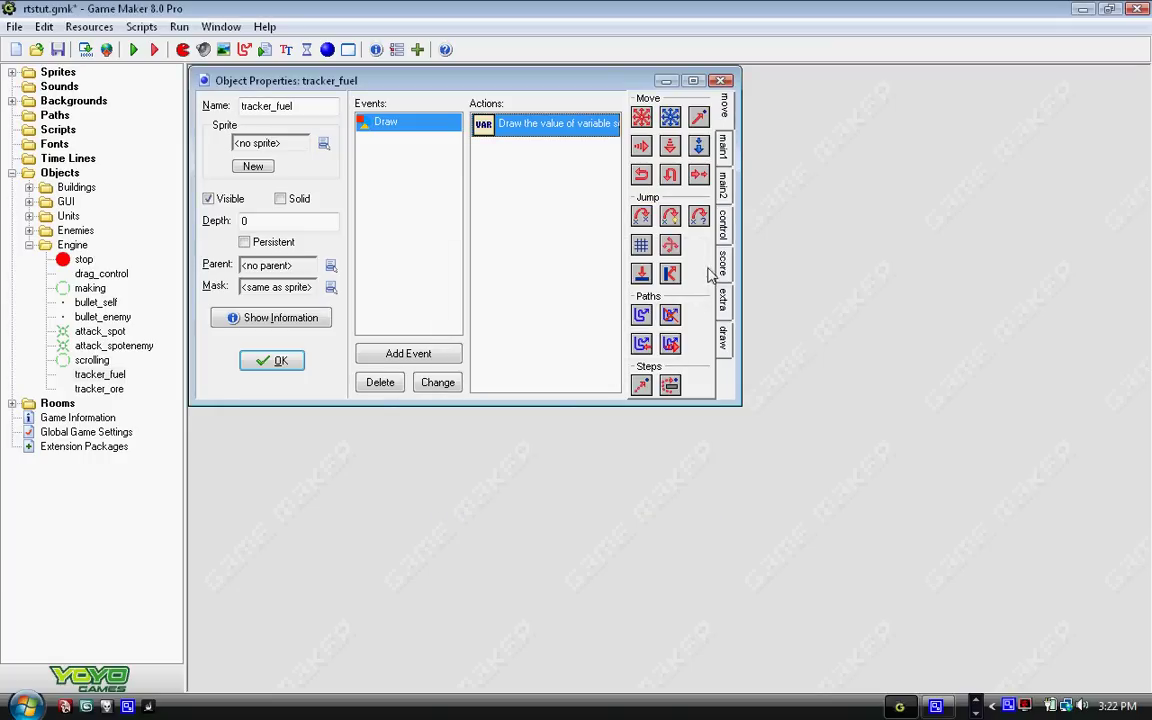
- Drag a new Draw Variable action into the Draw event, then cancel it
click(724, 230)
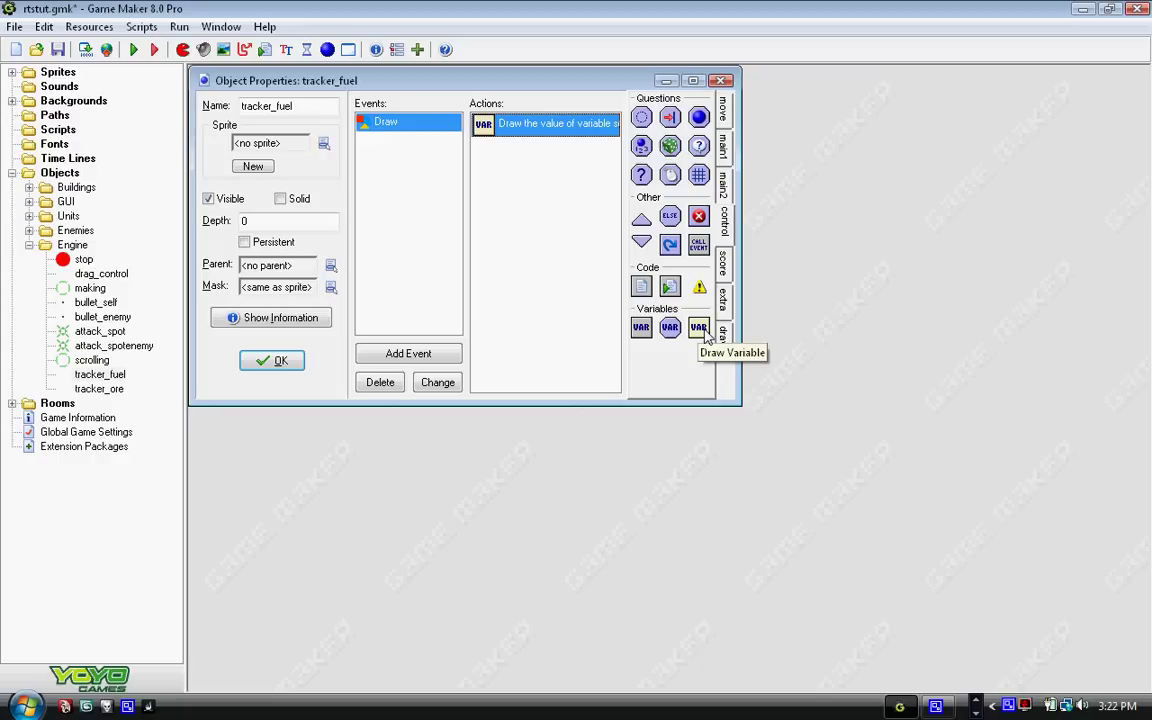
drag(703, 333, 520, 170)
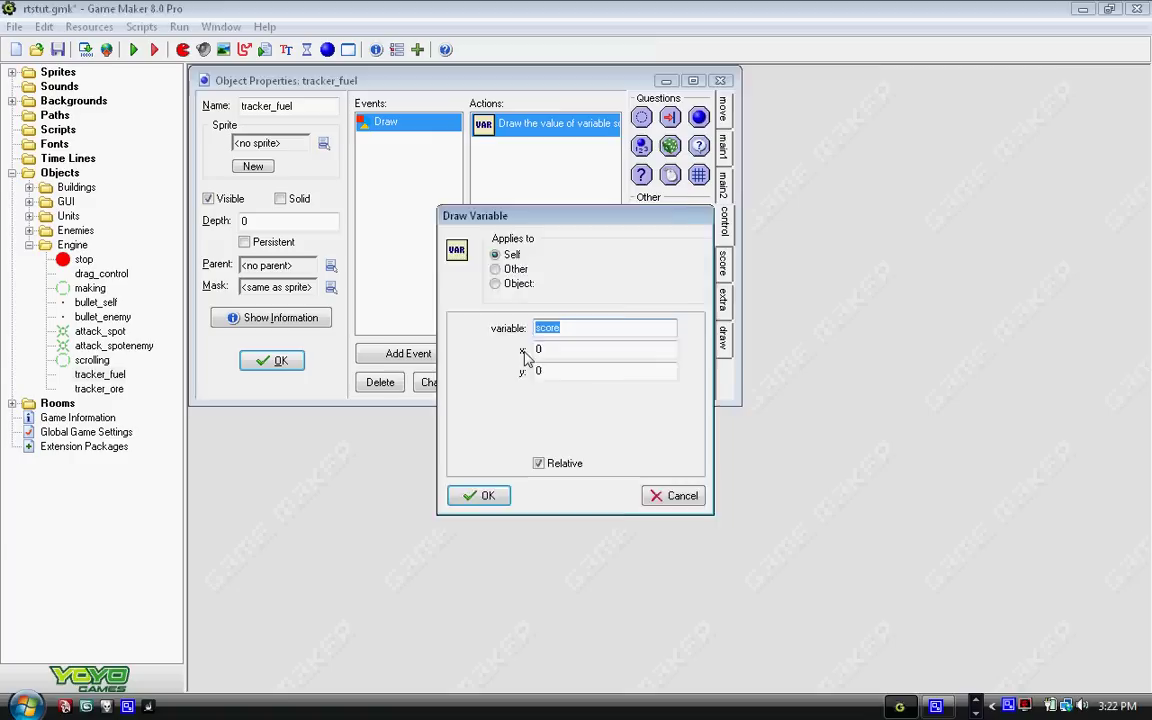
key(Return)
- Close tracker_fuel, then review and close tracker_ore's Draw Variable action for lives
click(250, 358)
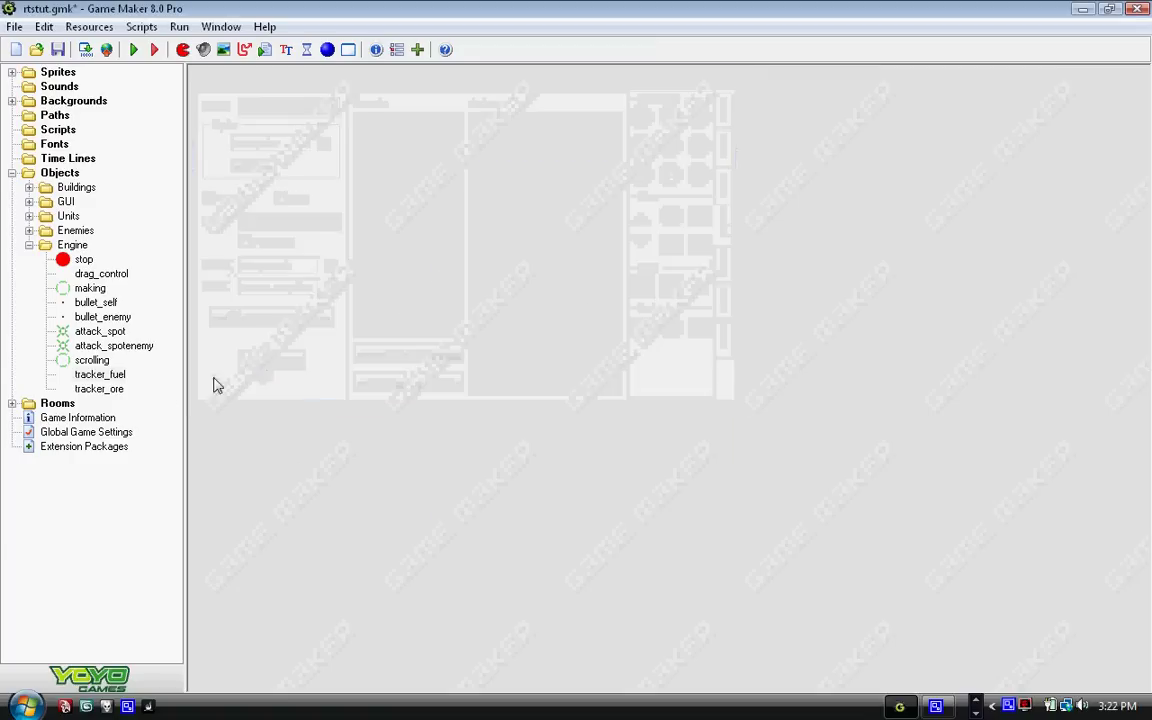
double_click(118, 389)
double_click(510, 148)
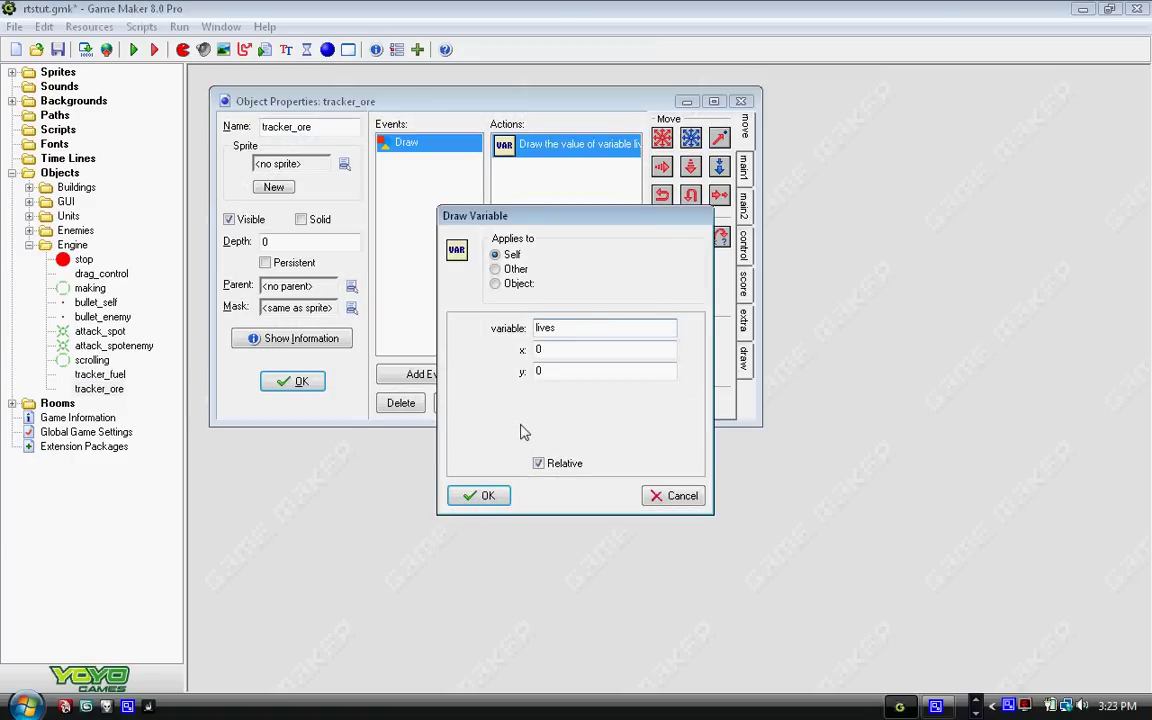
click(480, 497)
click(292, 381)
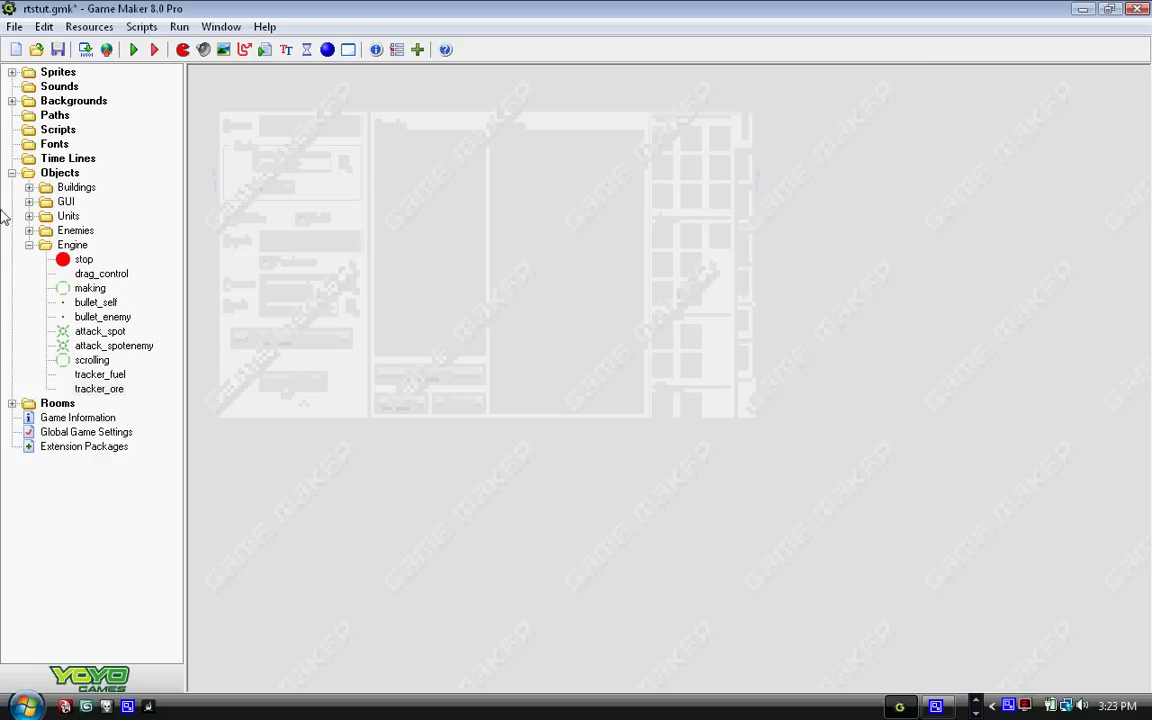
click(29, 245)
- Open room2 maximized, change snap to 8×8 and back to 16×16, and hide the grid
click(11, 173)
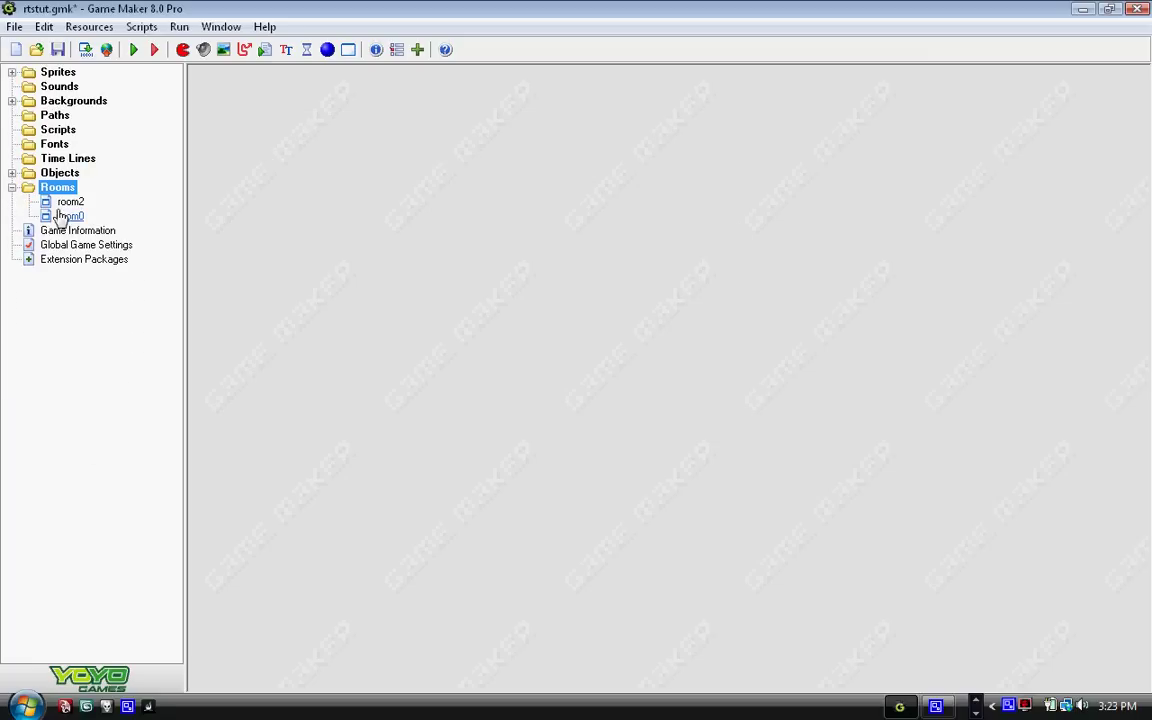
double_click(70, 201)
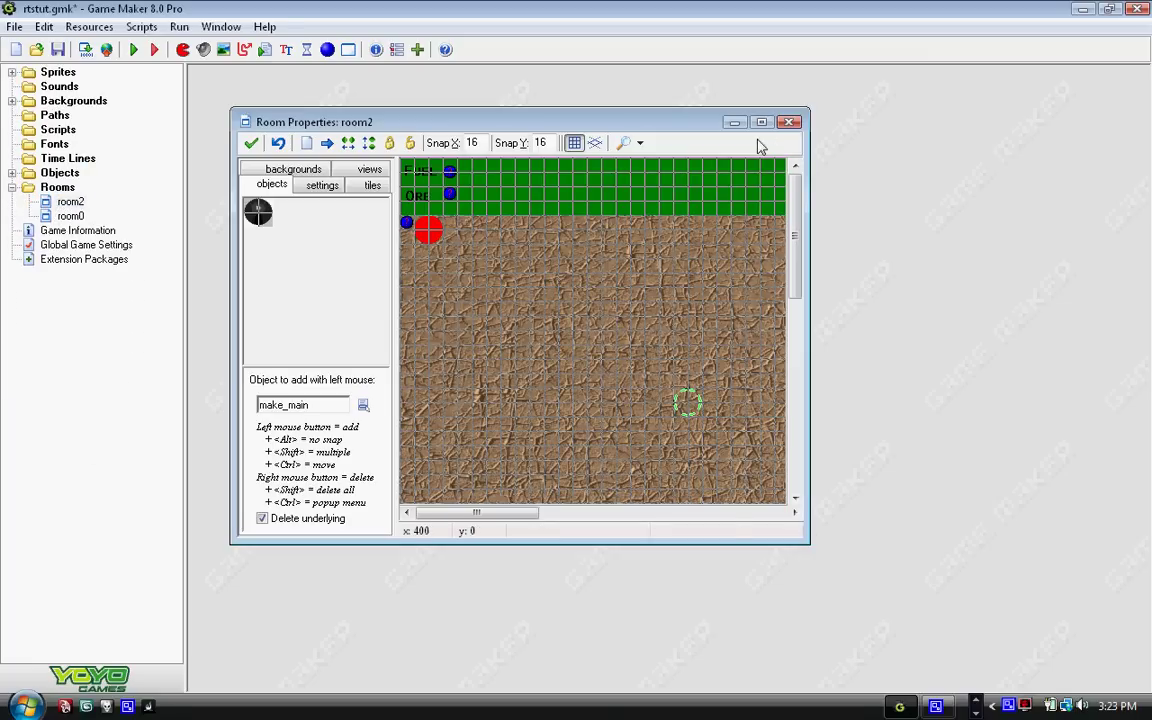
click(761, 121)
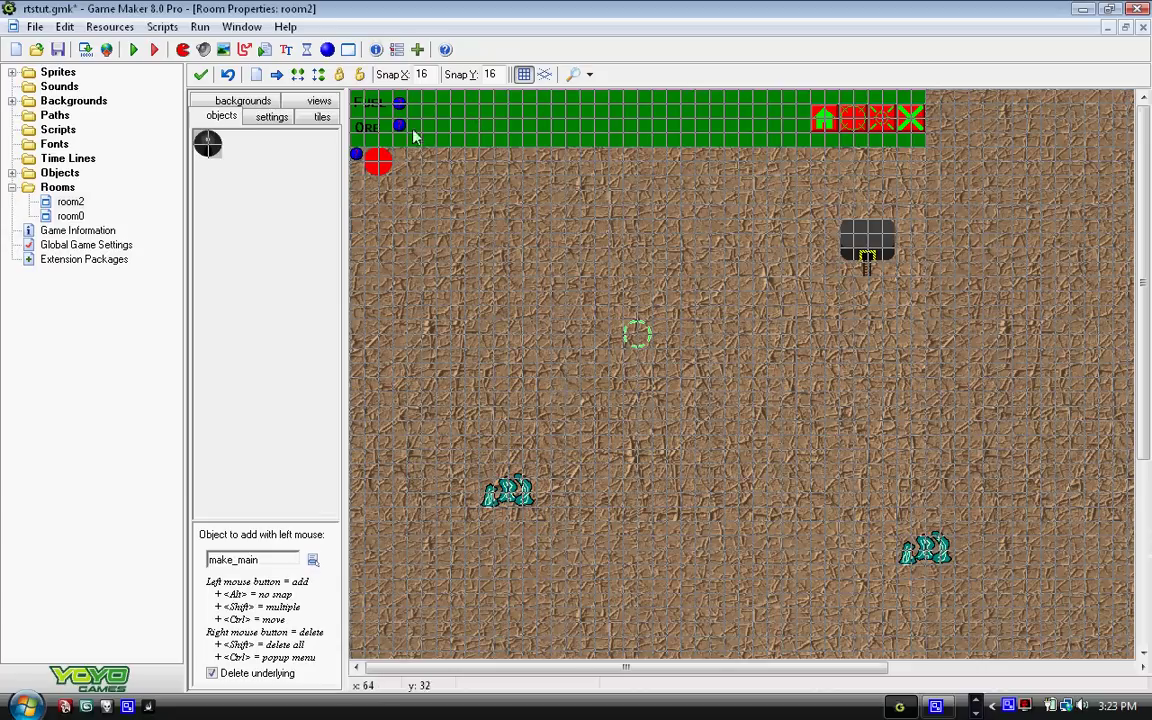
click(431, 74)
key(BackSpace)
key(BackSpace)
text(8)
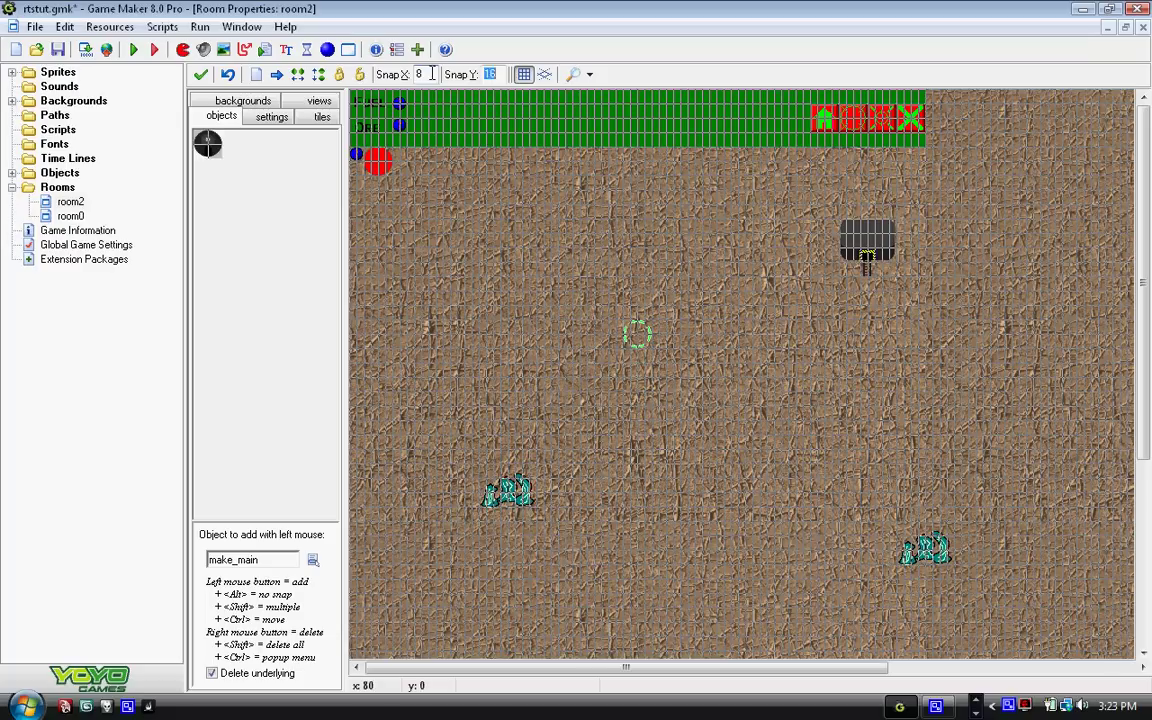
key(Tab)
text(8)
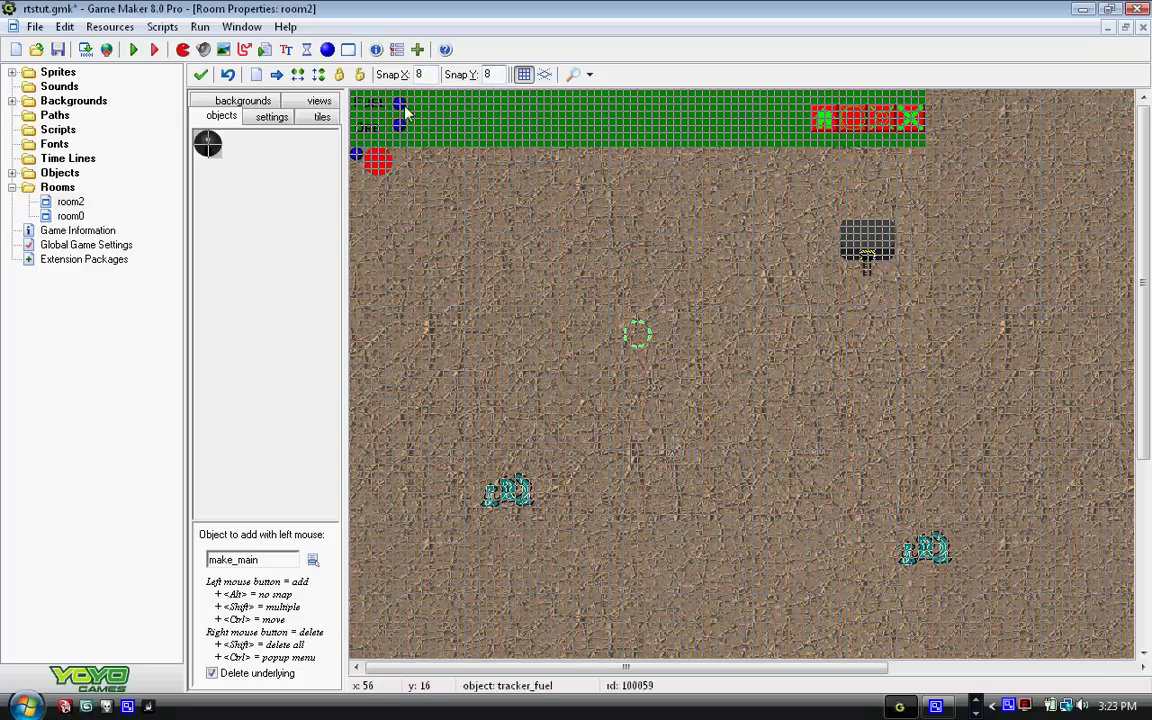
double_click(500, 75)
text(16)
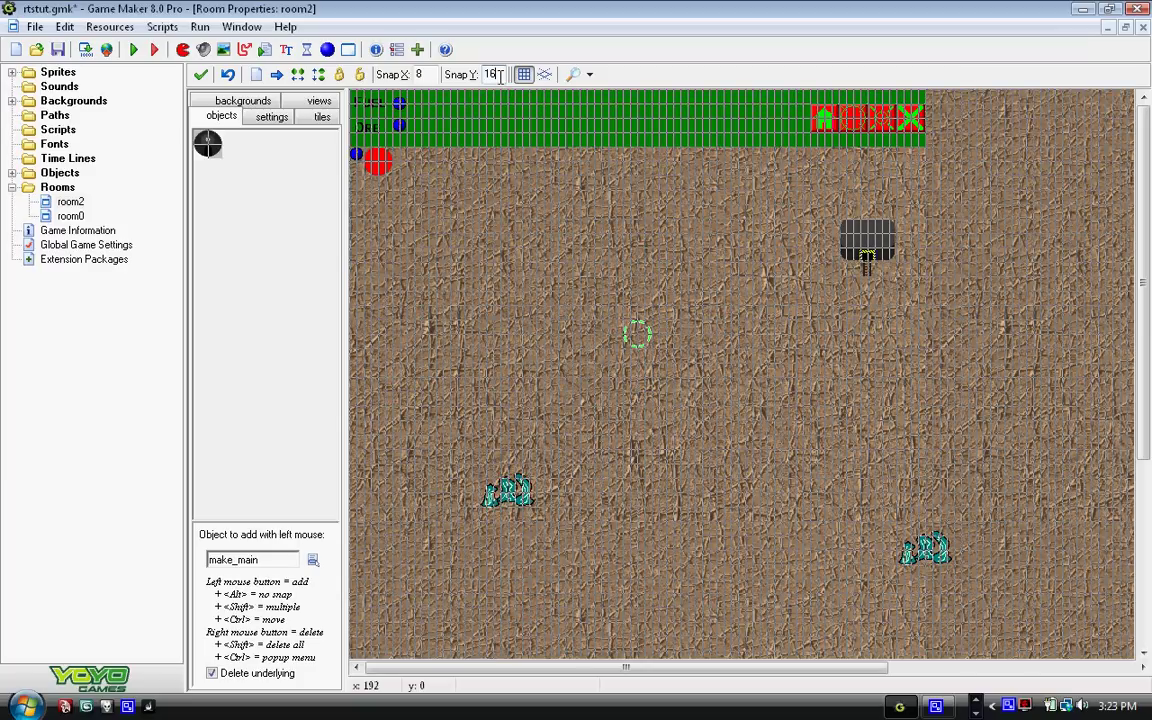
text(16)
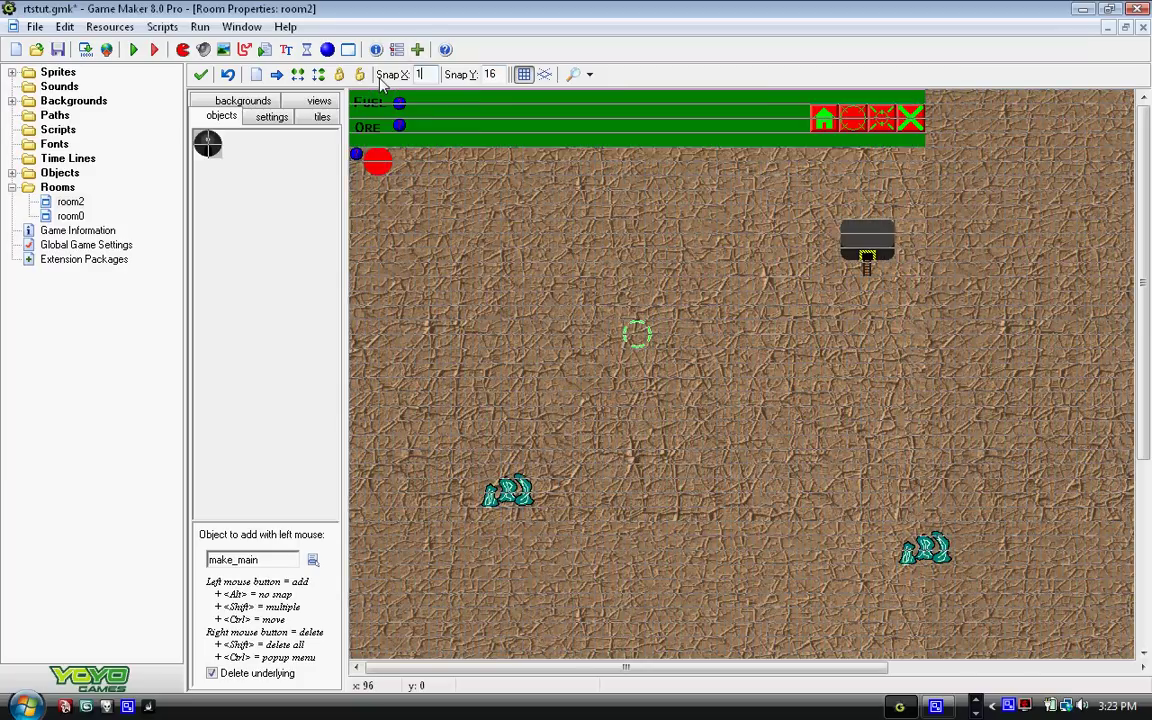
click(525, 77)
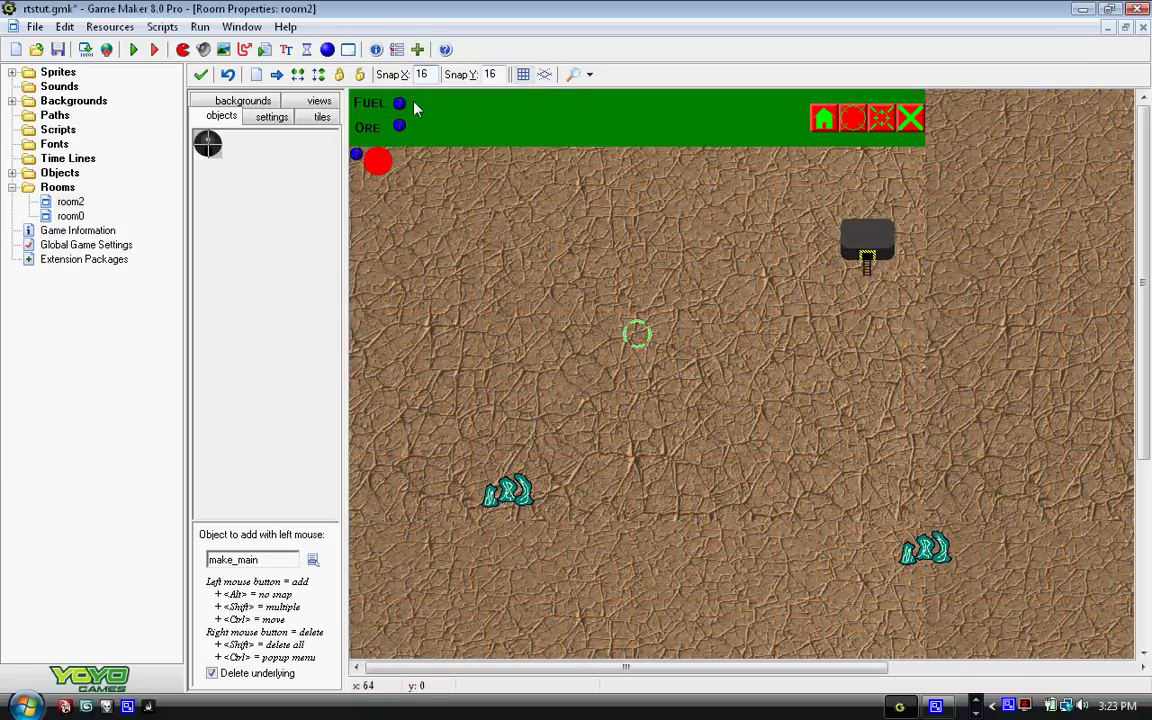
- Open the scrolling object and confirm its Create event's Set Color action uses green
click(201, 75)
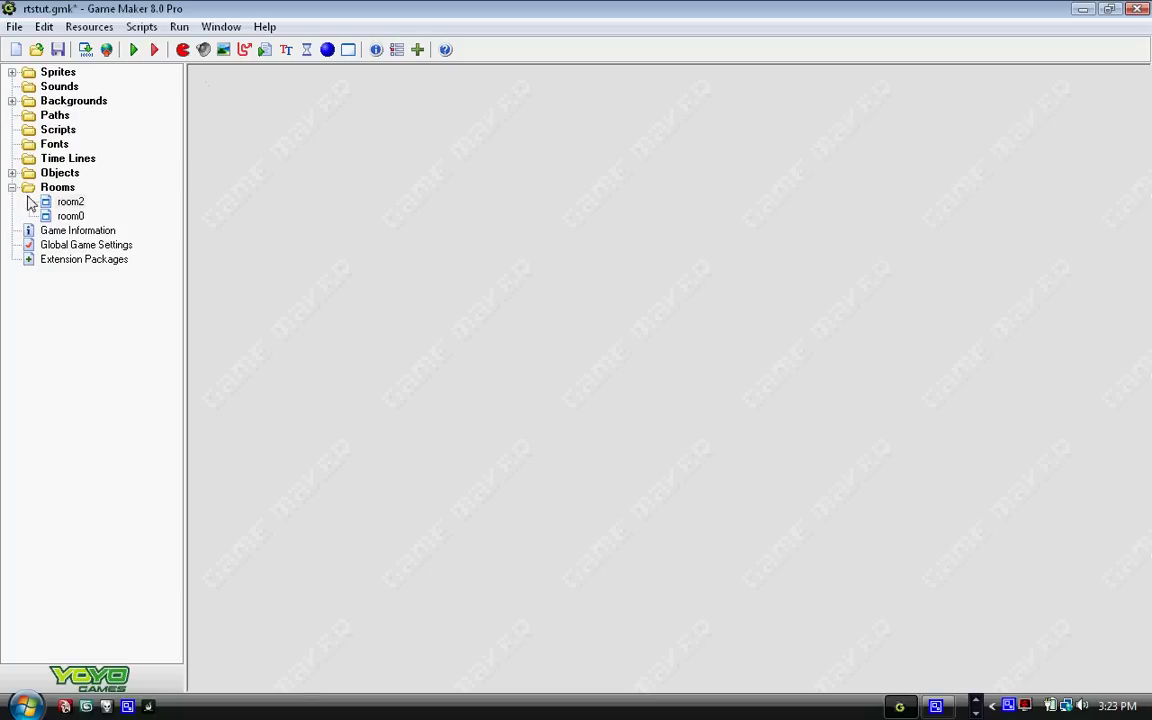
click(12, 187)
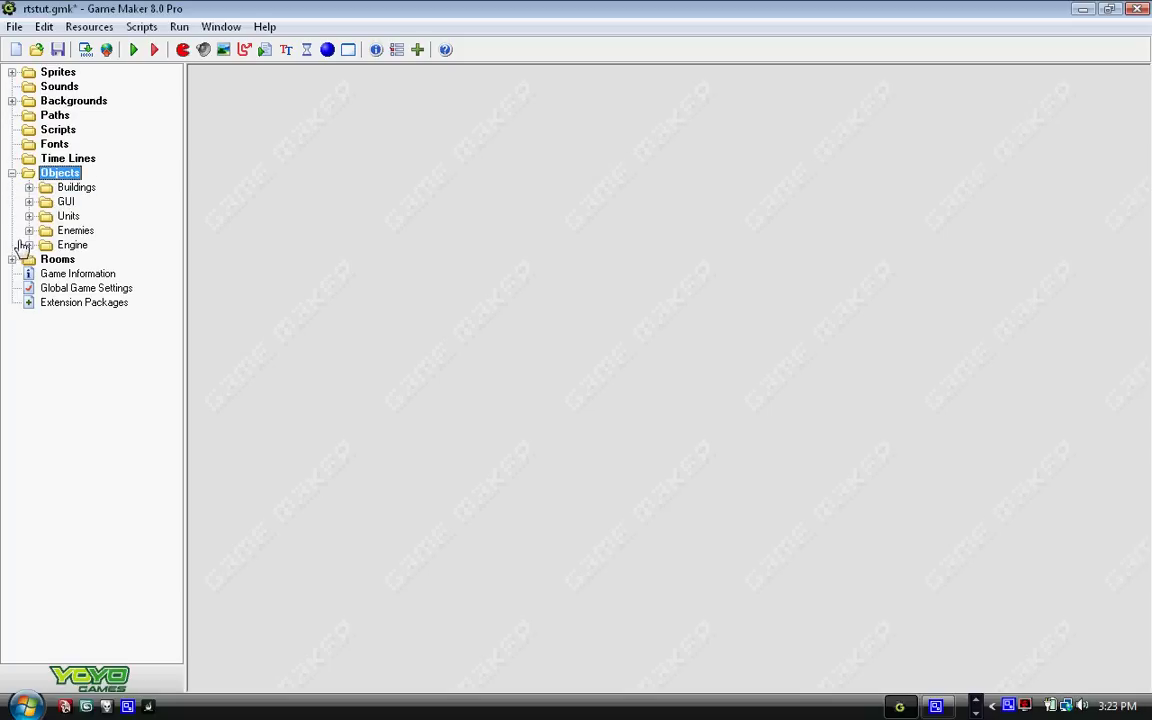
click(29, 245)
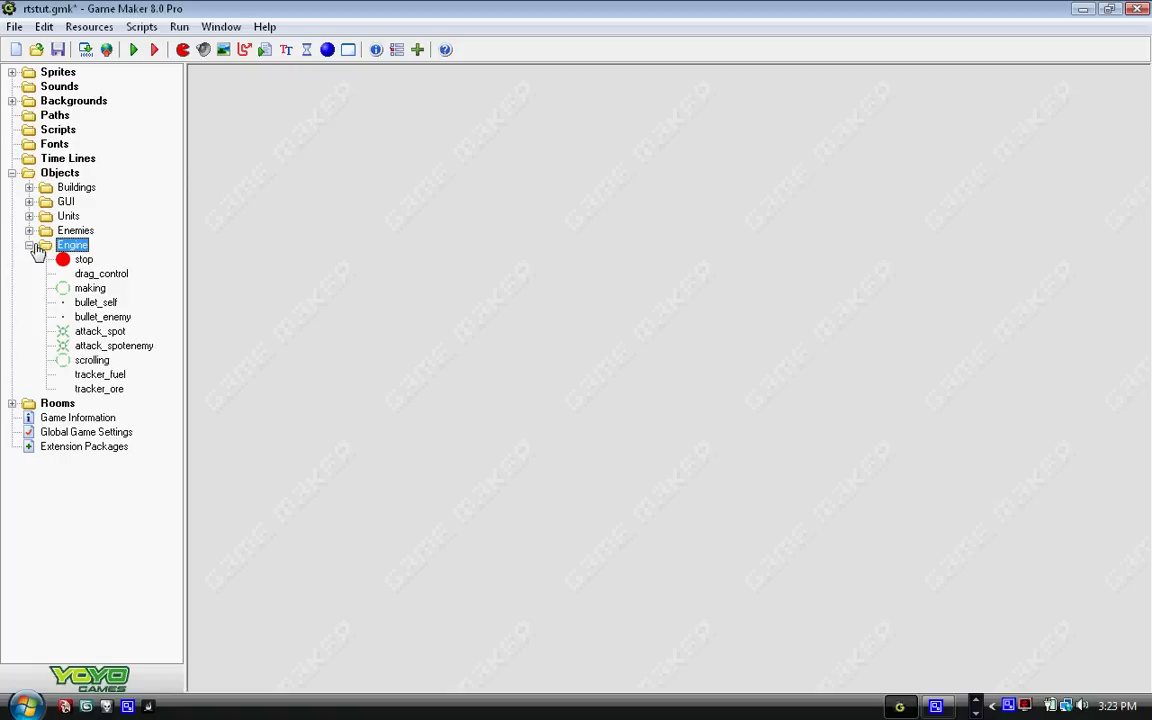
double_click(92, 362)
double_click(545, 208)
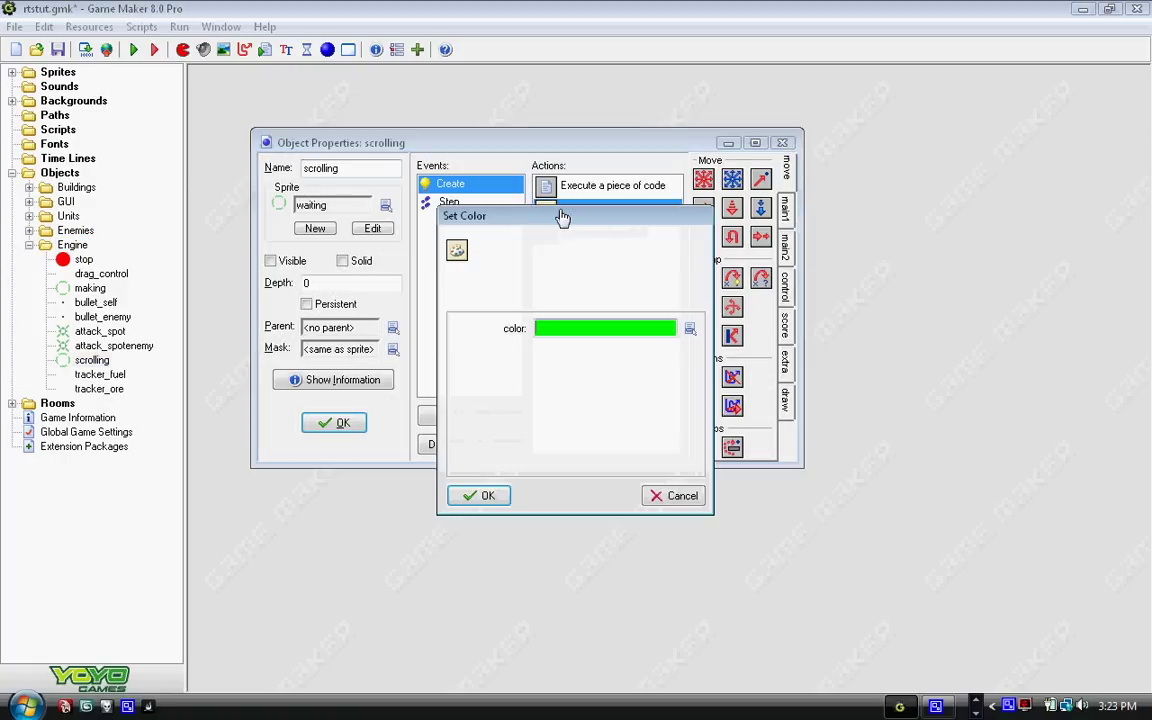
click(485, 495)
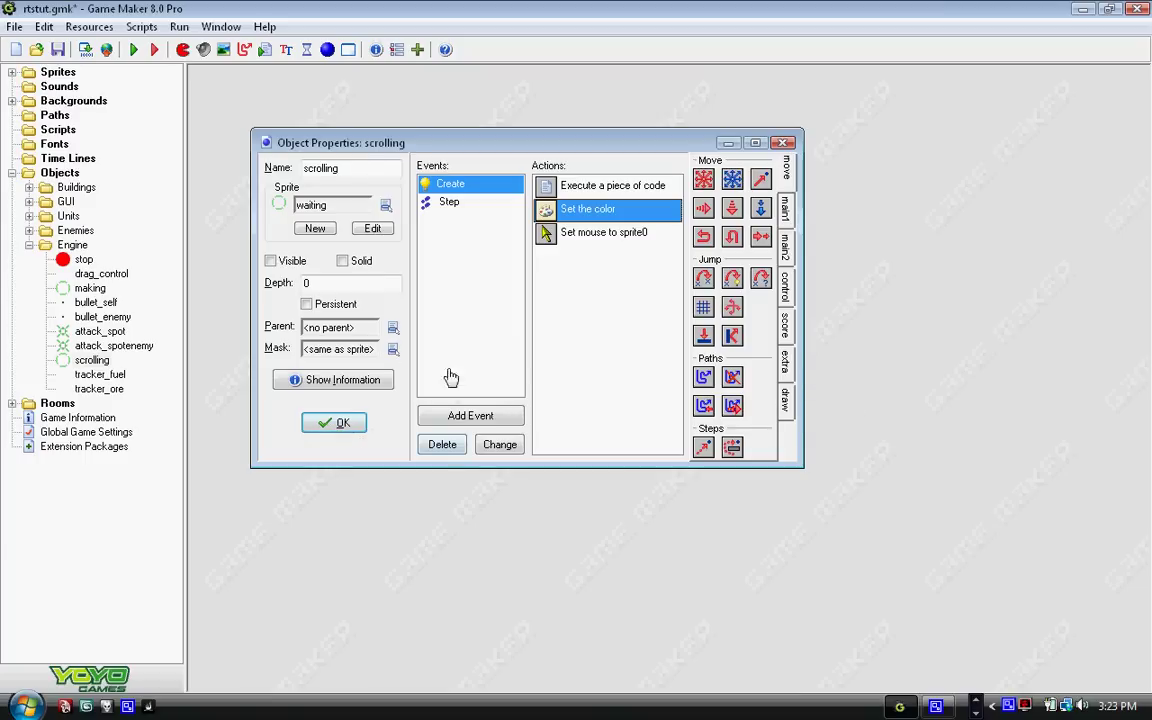
- Delete the global.cursor line from building_main's Create code, leaving only working = 0
click(331, 425)
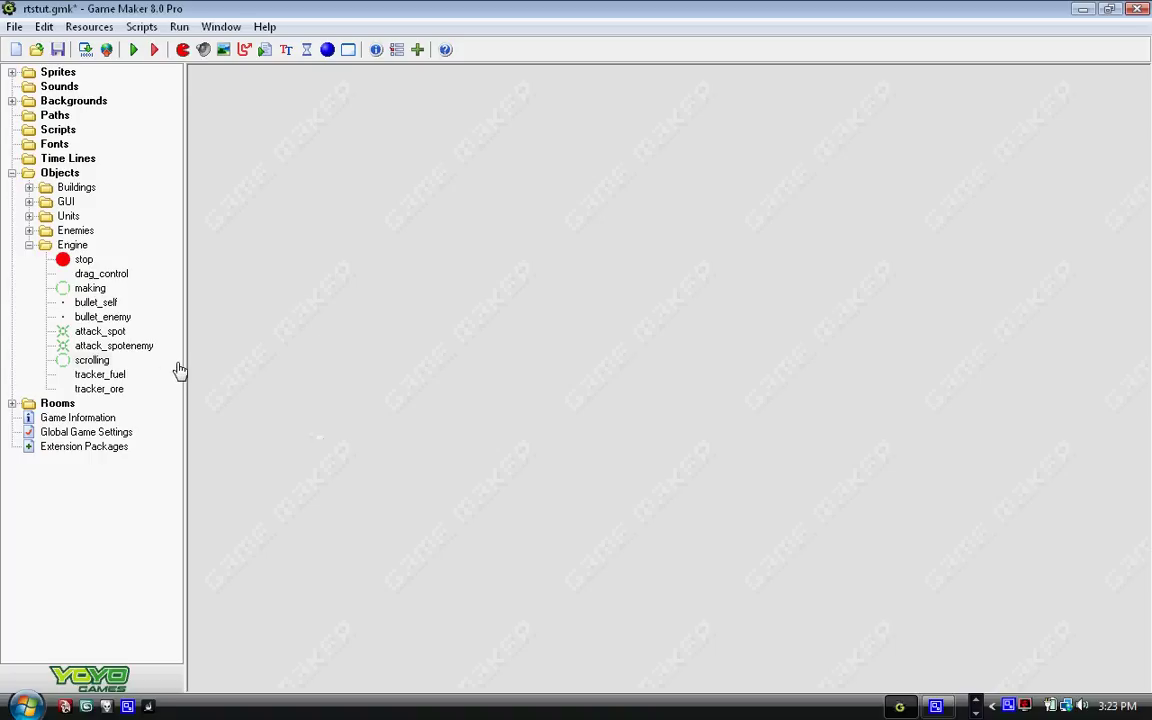
click(29, 245)
click(29, 187)
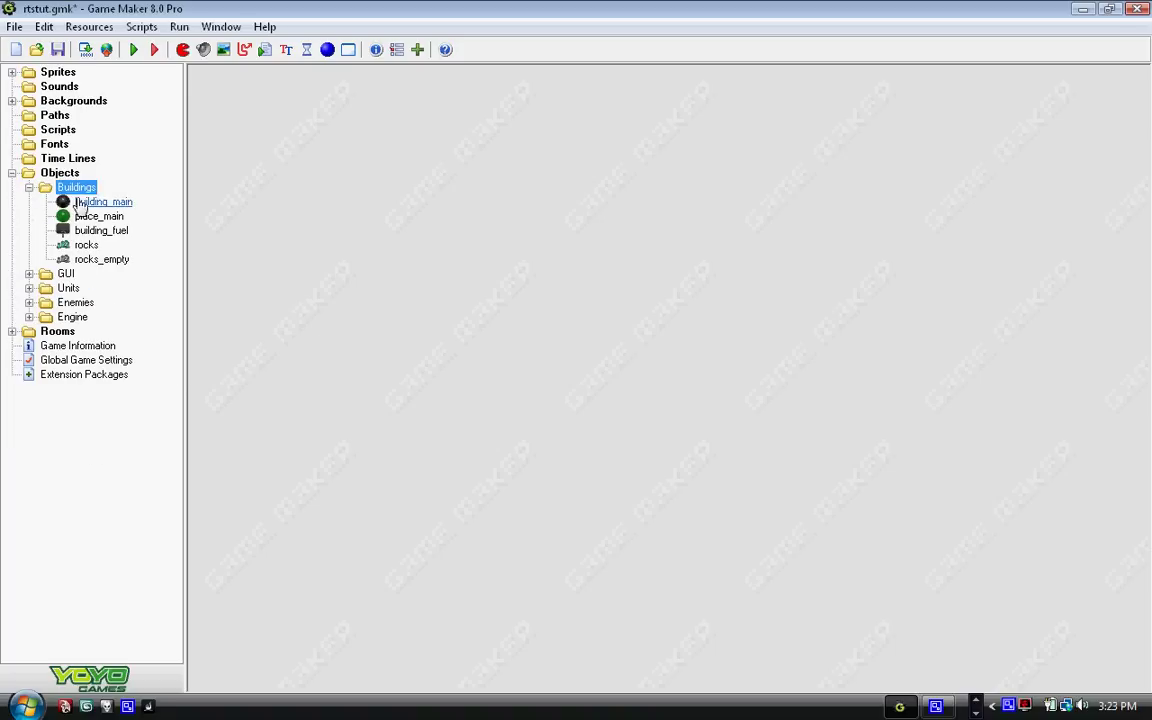
double_click(80, 205)
double_click(500, 197)
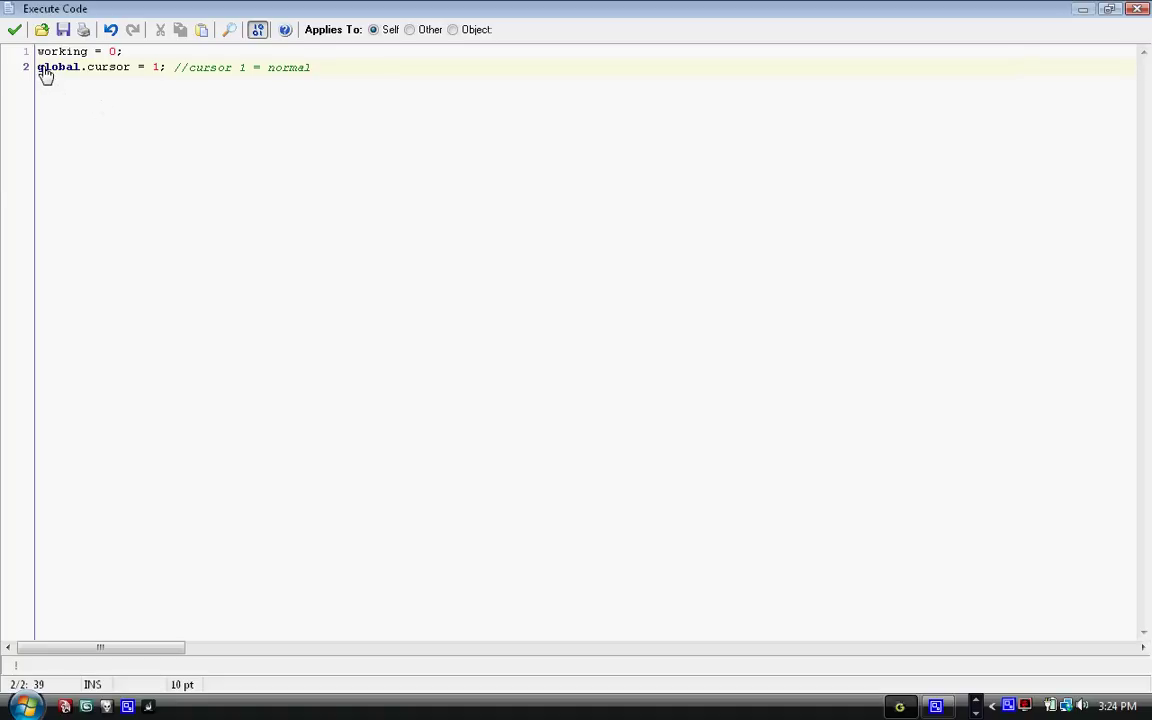
drag(40, 70, 460, 83)
key(BackSpace)
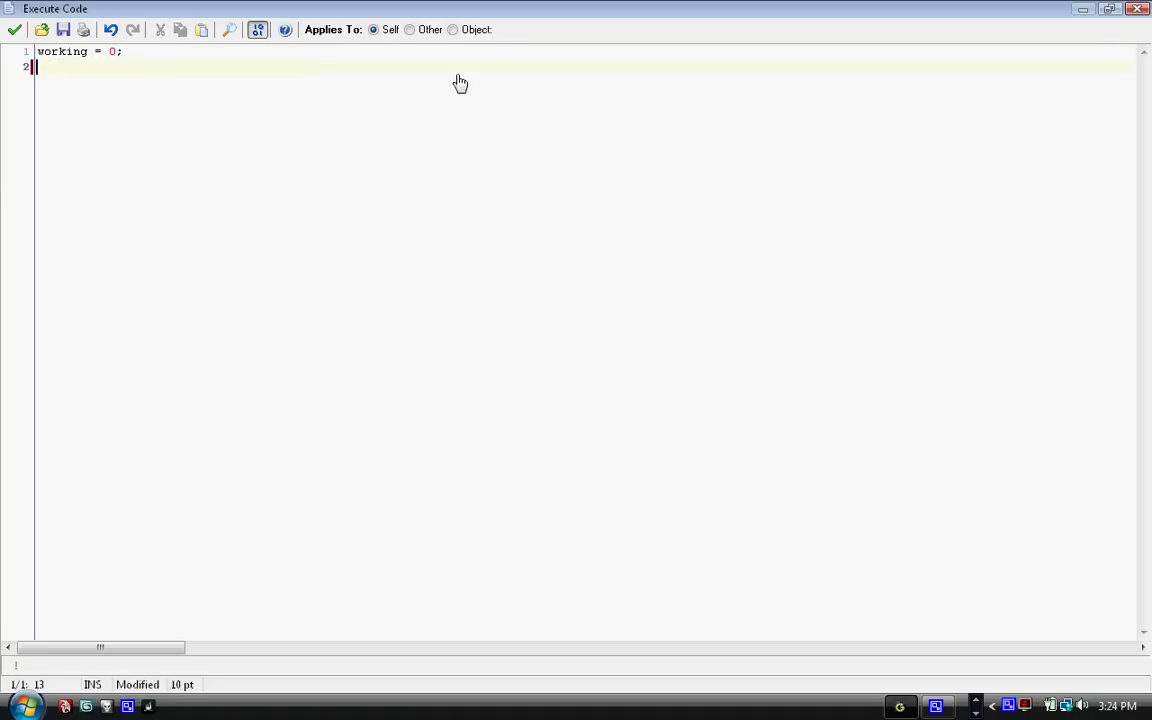
key(BackSpace)
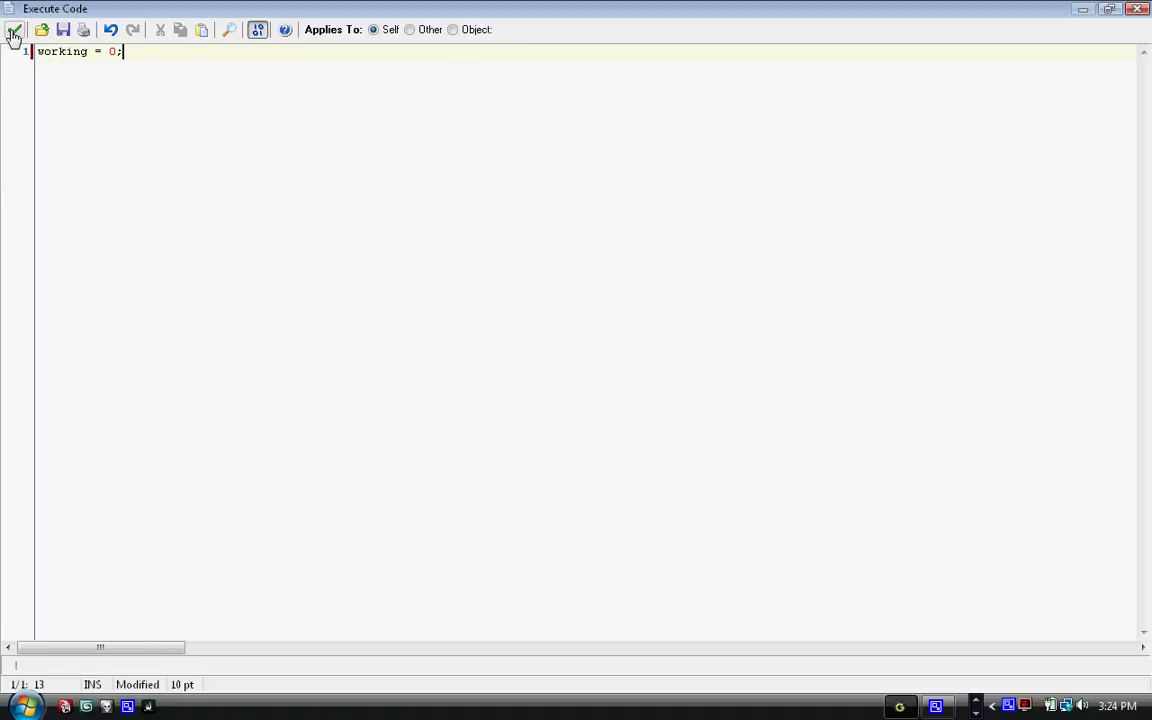
click(12, 31)
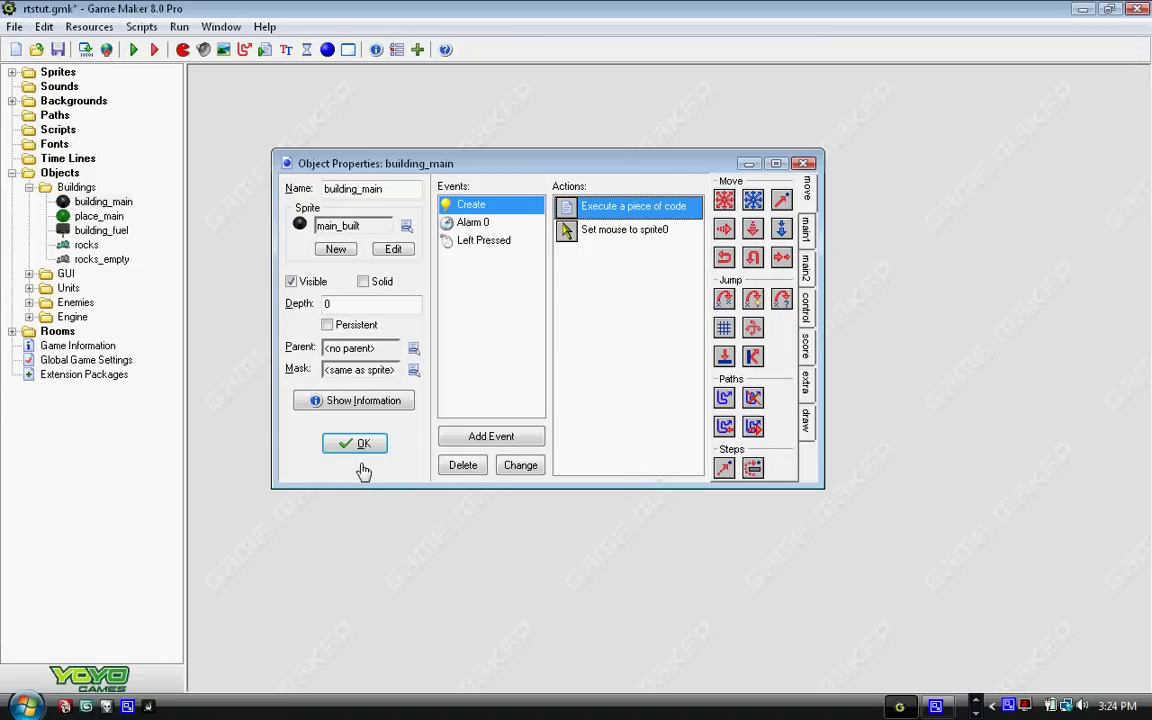
click(352, 444)
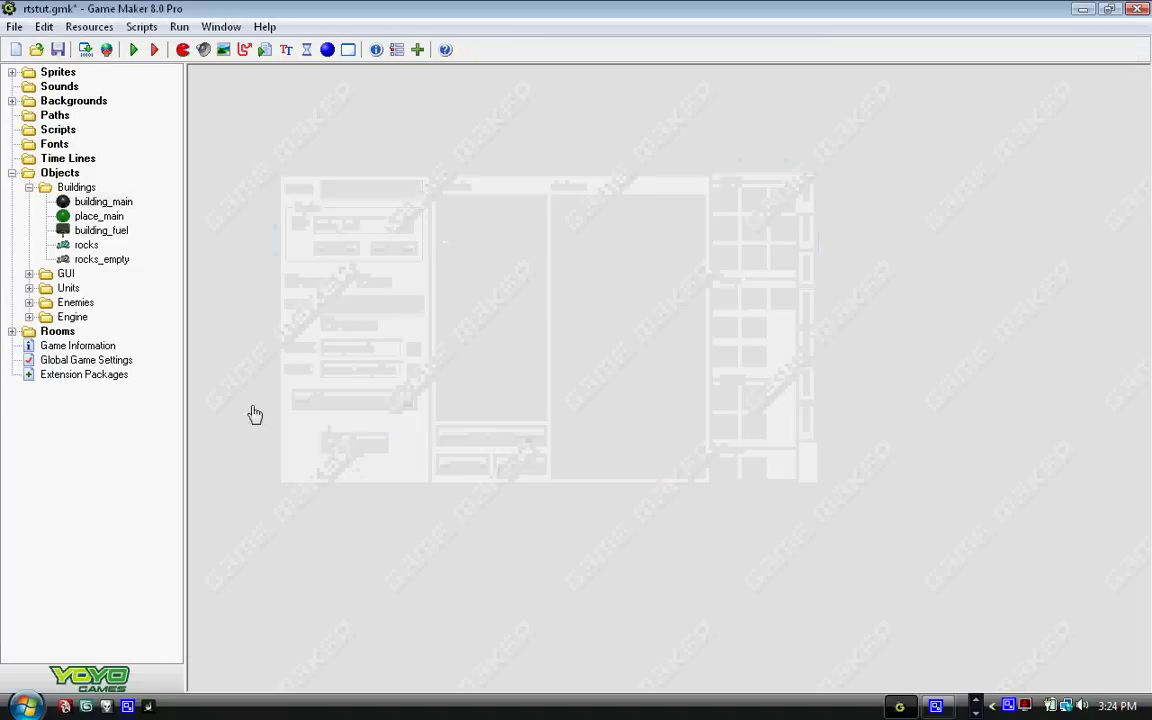
- Add 'global.cursor = 1;' below the score line in the scrolling object's Create code
click(29, 317)
double_click(92, 432)
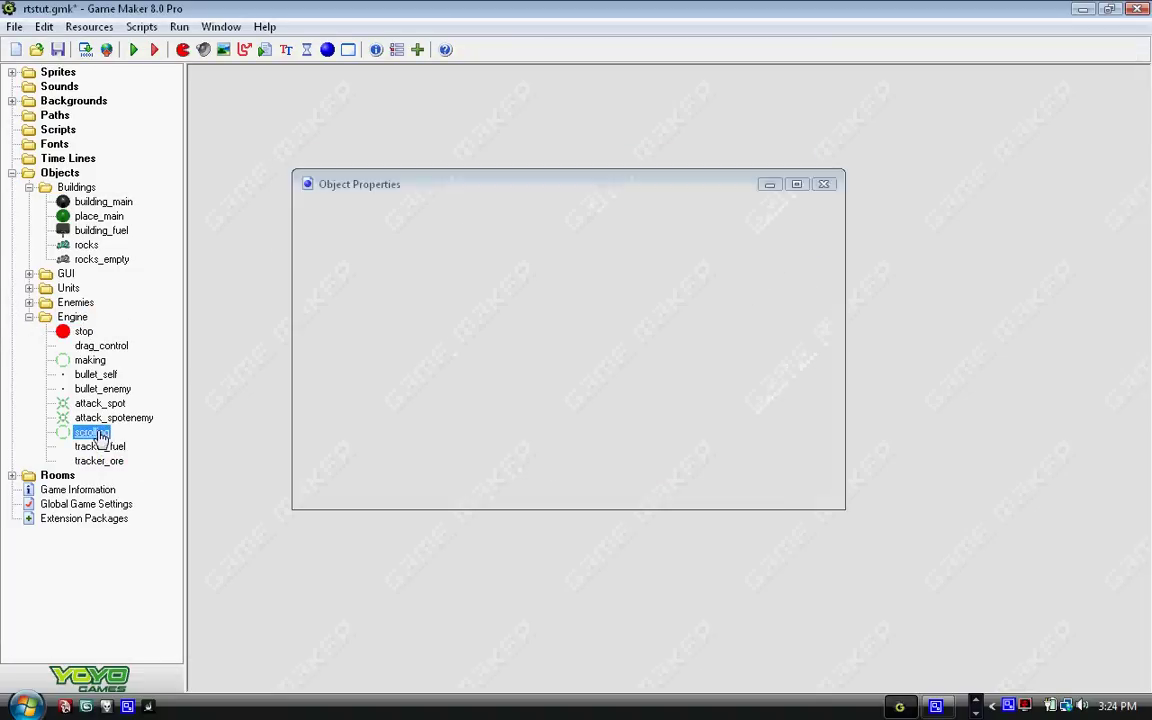
double_click(590, 224)
click(140, 88)
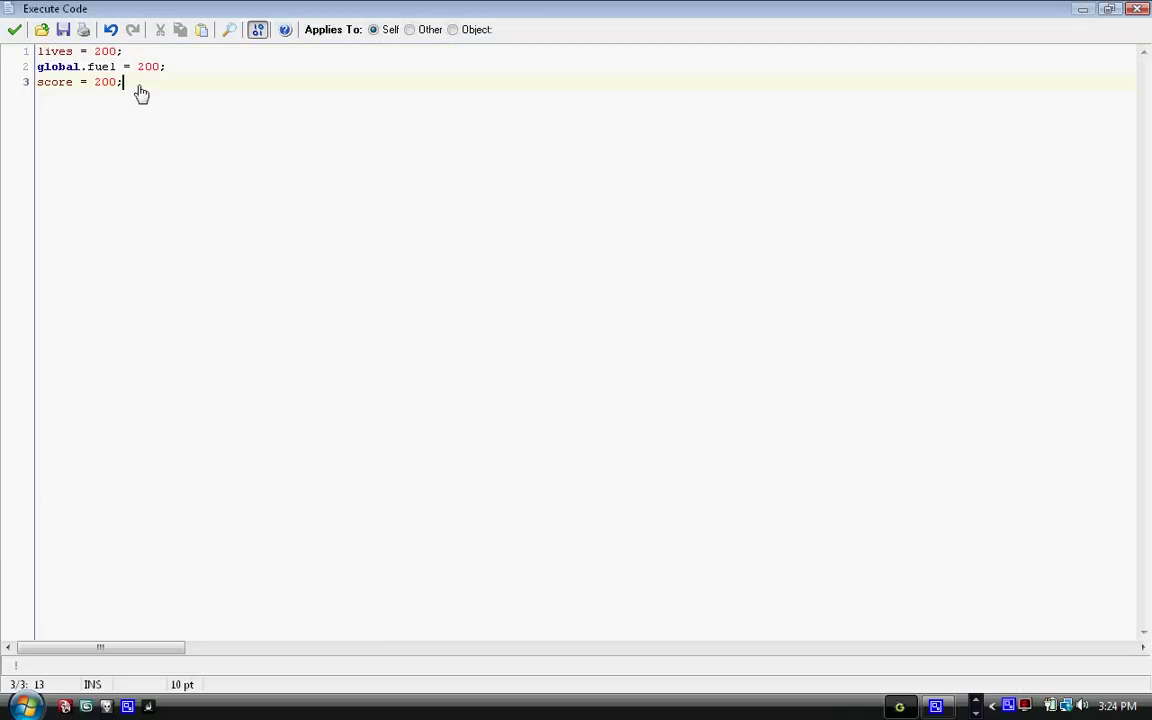
key(Return)
text(global.)
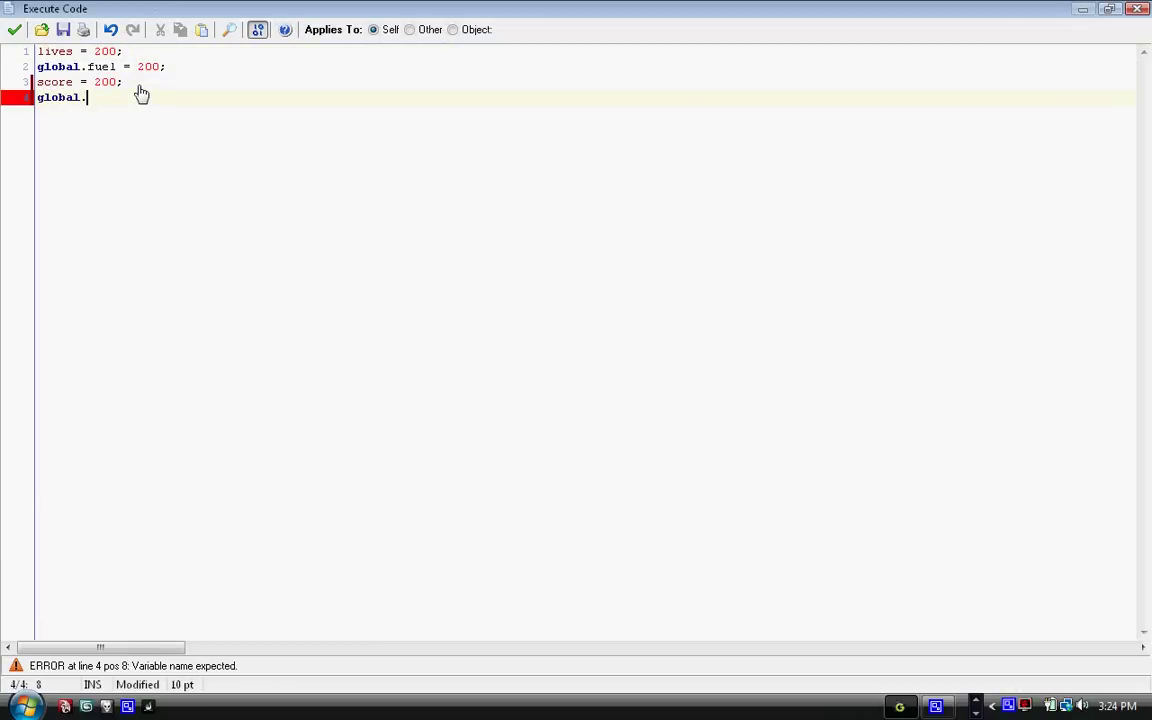
text(cursor = )
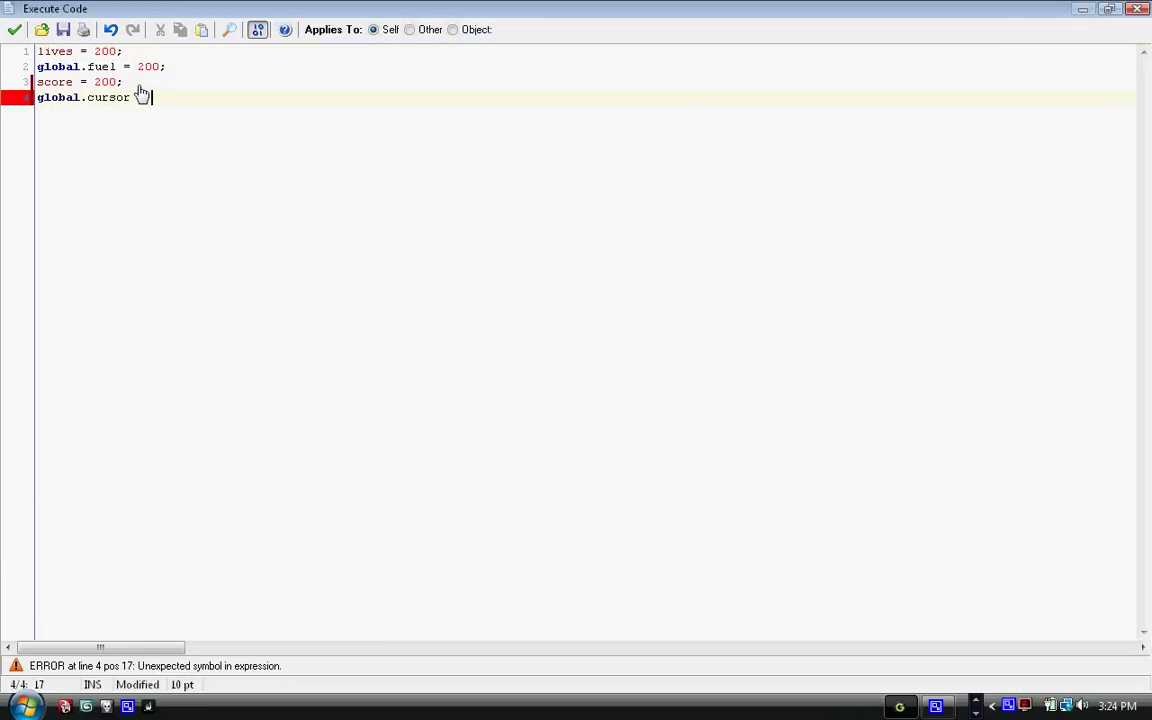
text(1;)
click(125, 84)
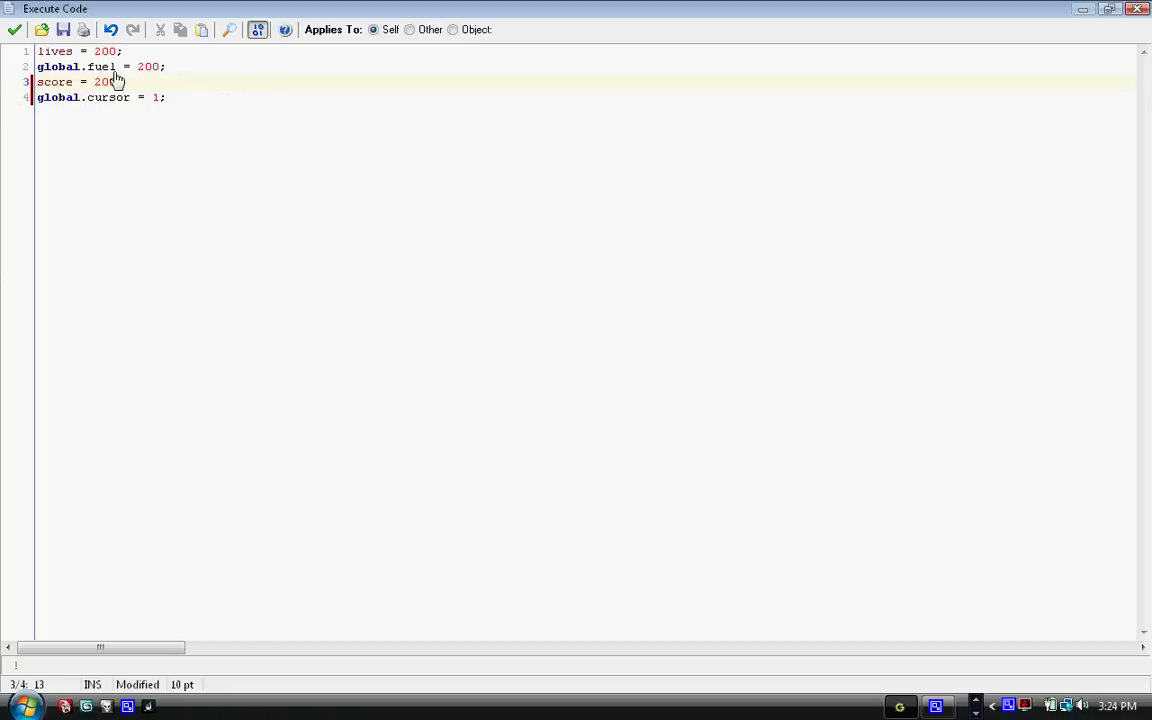
click(16, 31)
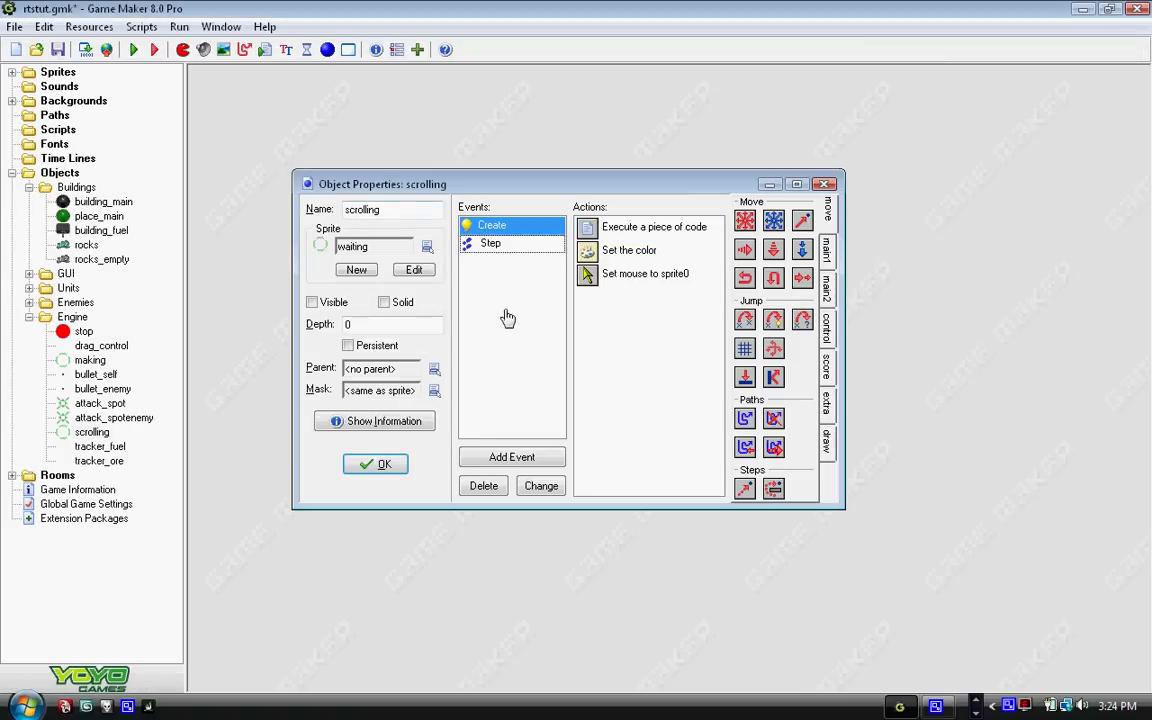
- Review the scrolling object's Set Cursor sprite options and its Step code without changes
double_click(588, 274)
click(689, 328)
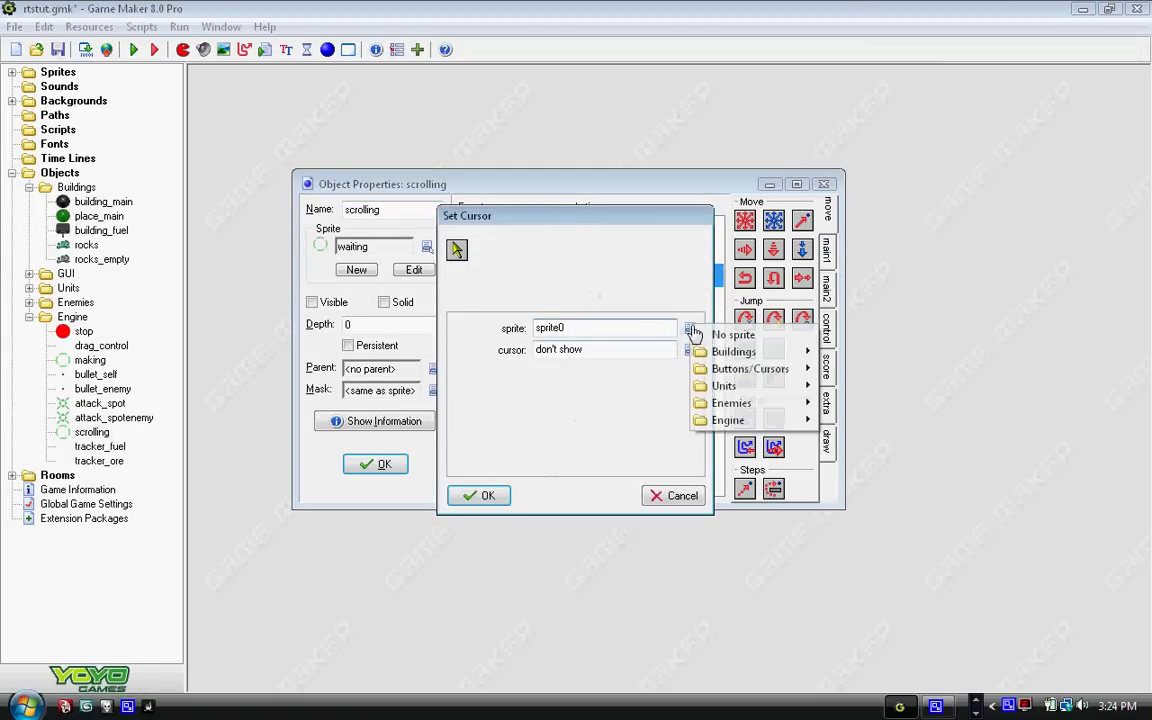
click(500, 494)
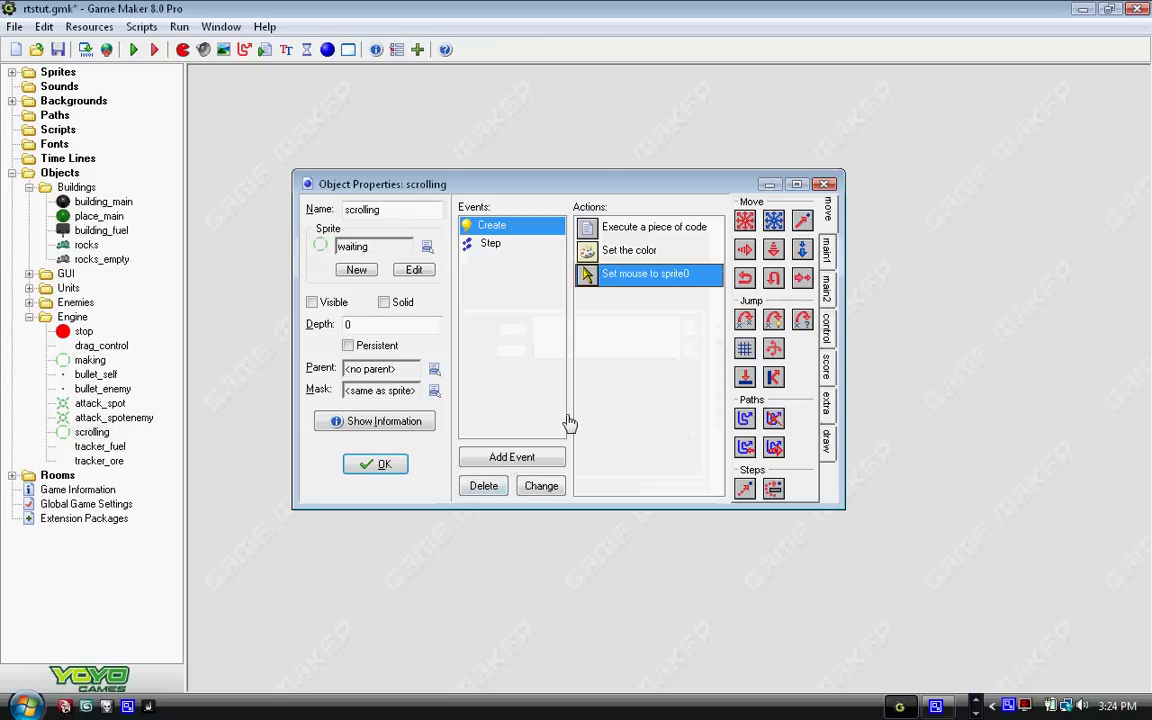
click(488, 244)
mouse_move(650, 227)
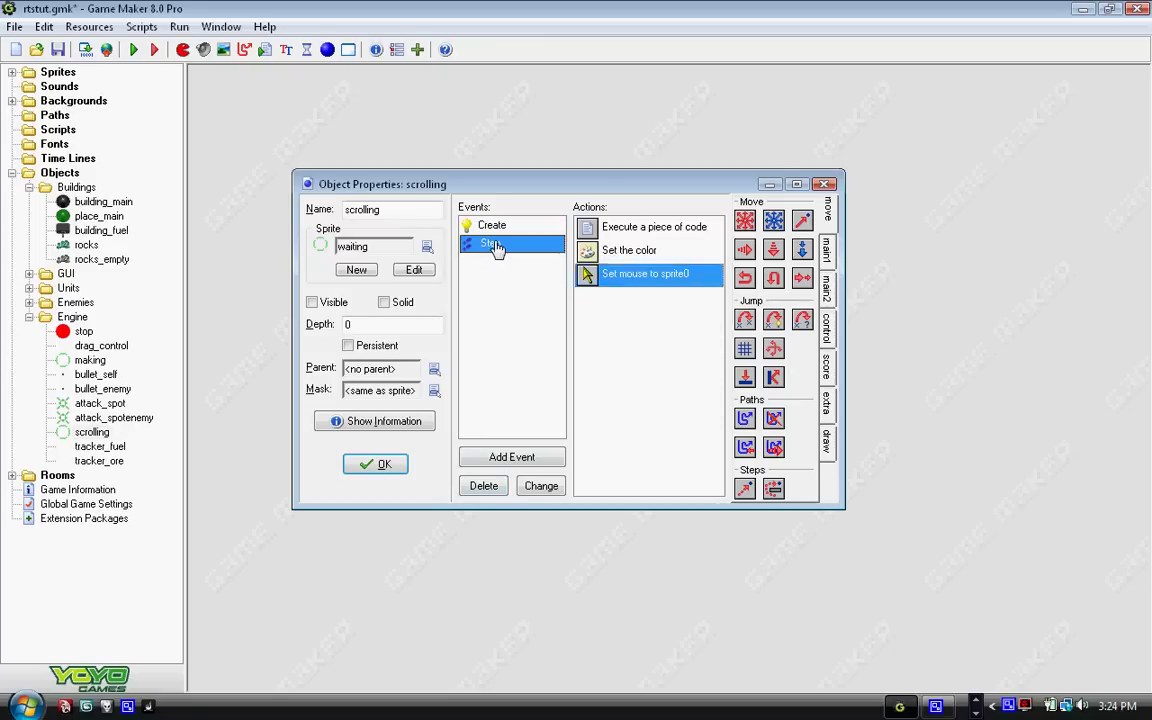
double_click(614, 230)
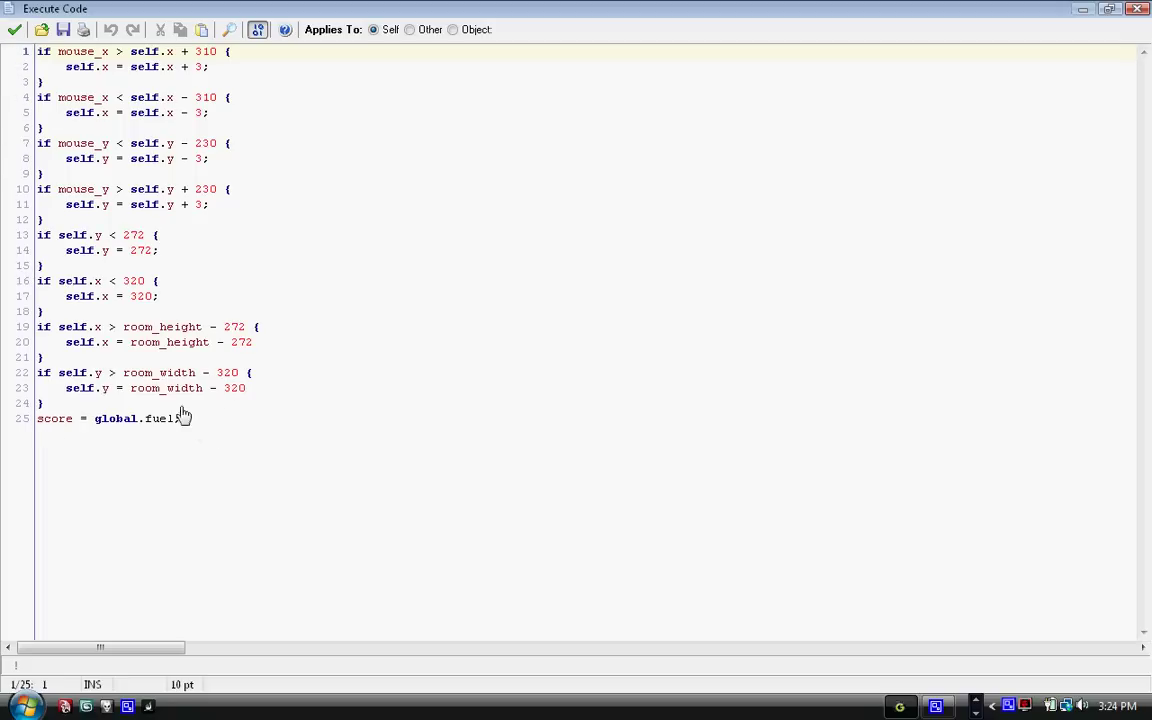
click(12, 30)
- Close the scrolling object's properties and collapse the Engine objects folder
click(333, 463)
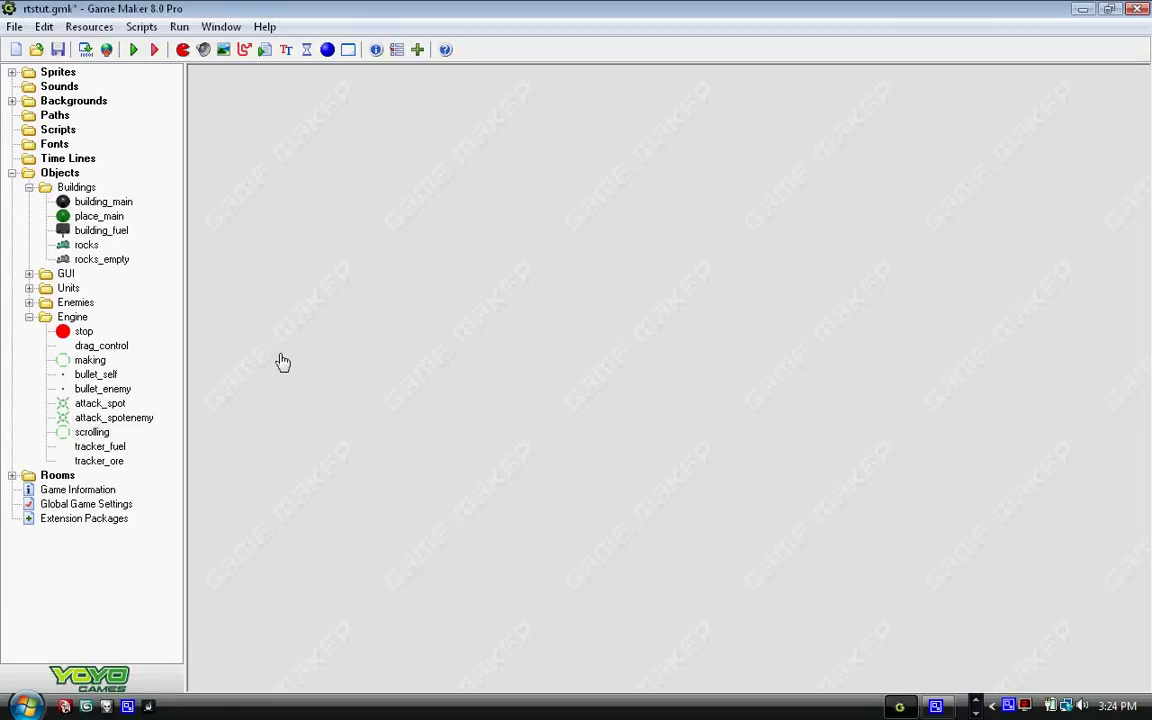
click(91, 432)
click(31, 318)
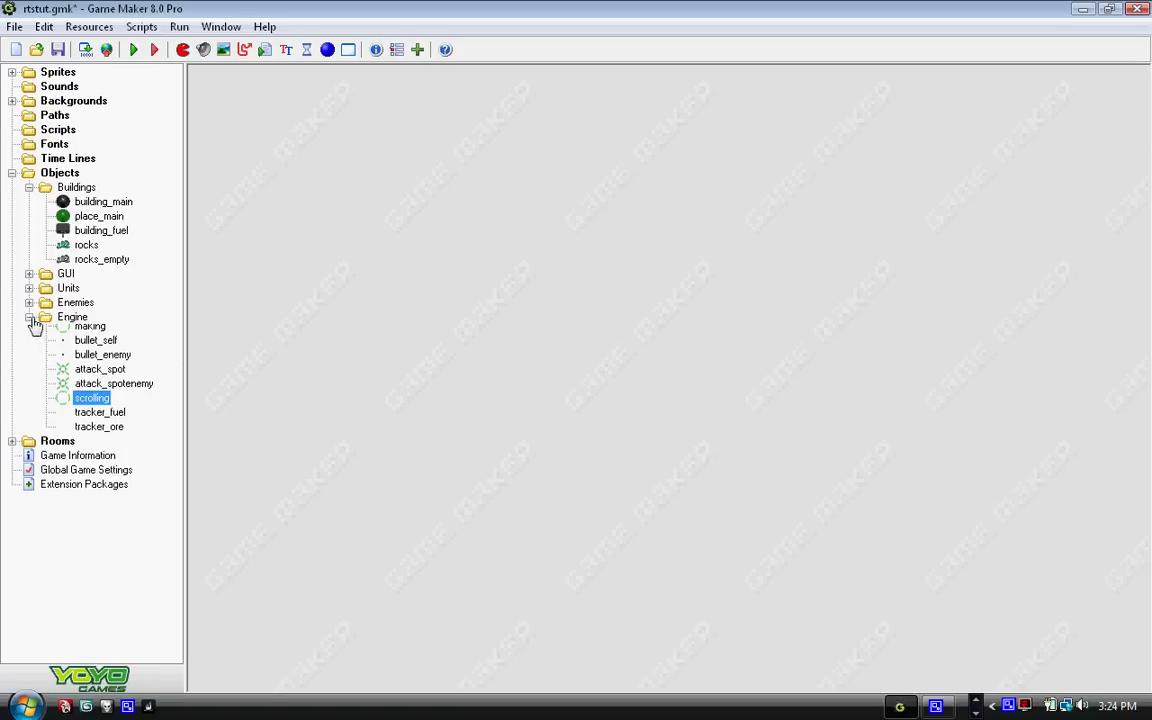
- Recheck building_main's Alarm 0 action and its Create code setting working to 0
double_click(103, 202)
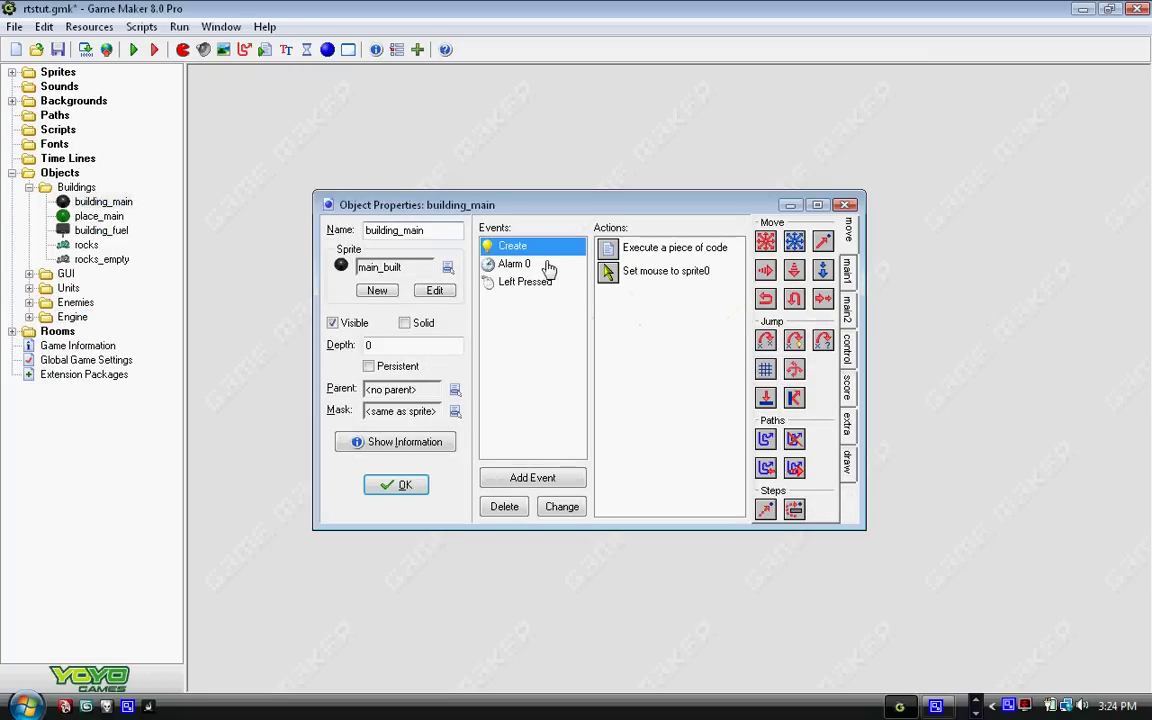
click(518, 264)
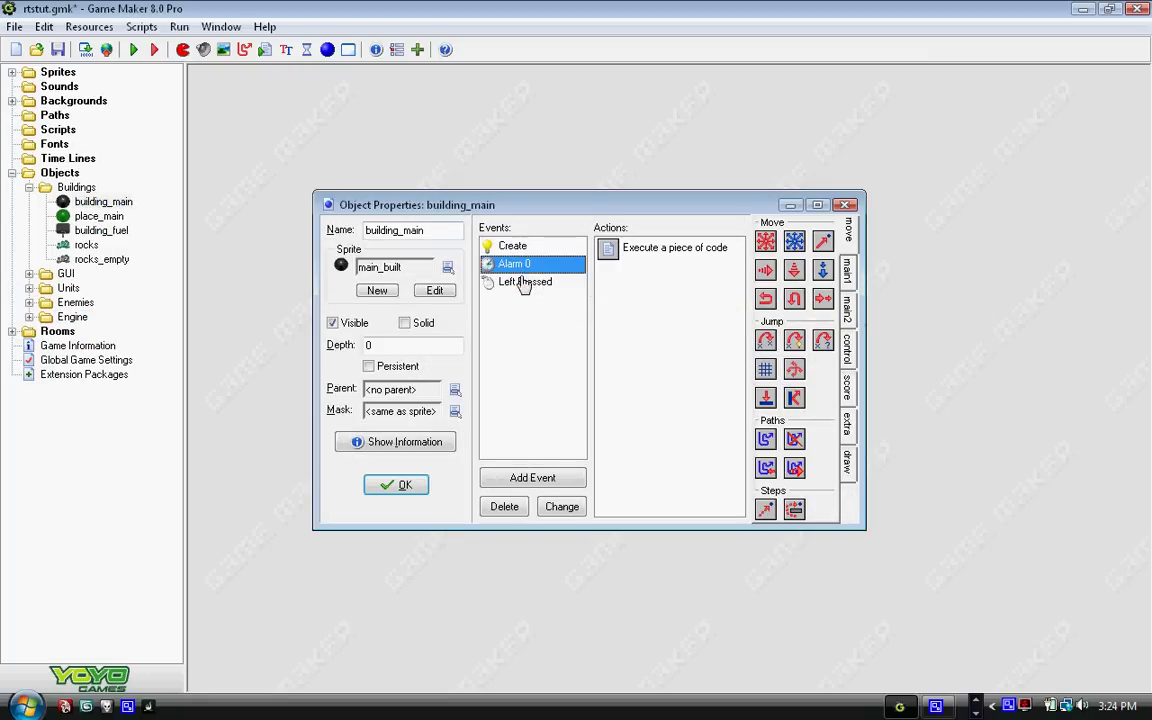
double_click(660, 248)
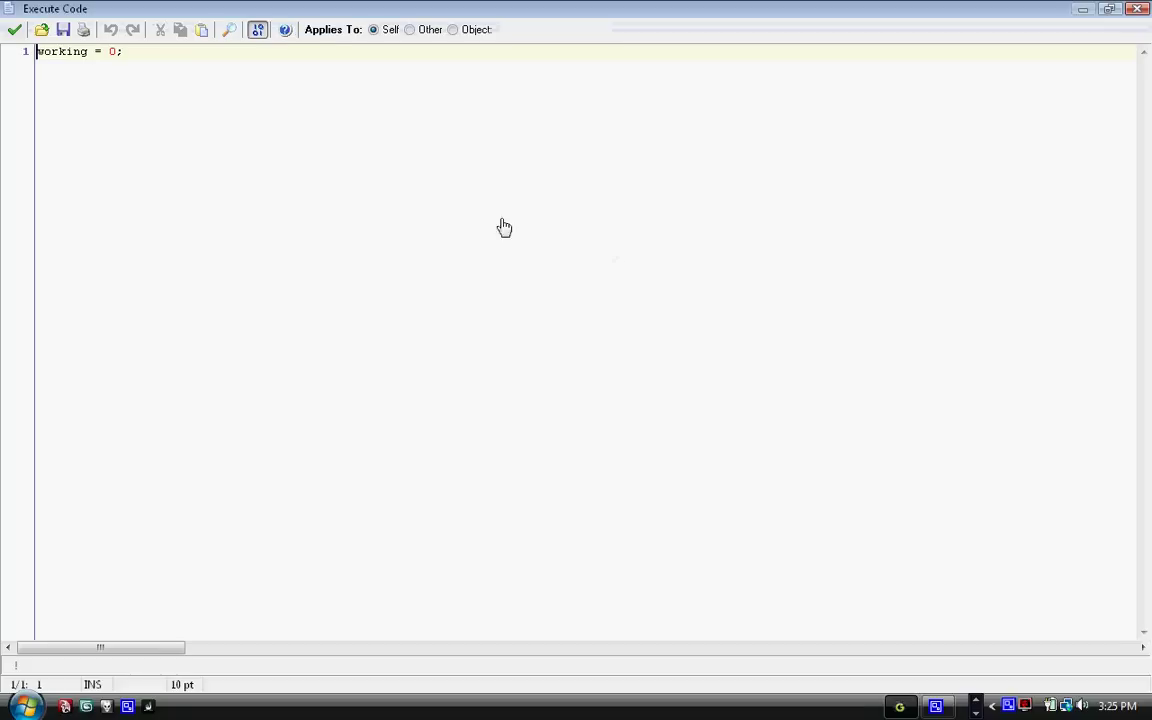
click(14, 29)
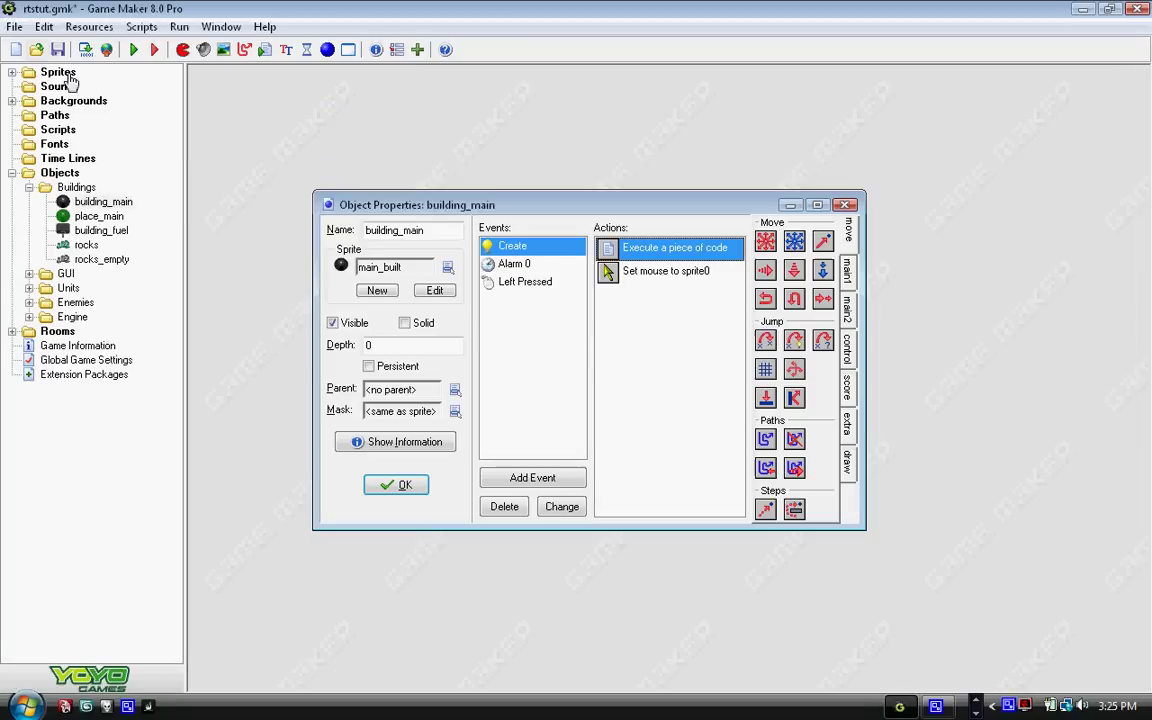
click(406, 487)
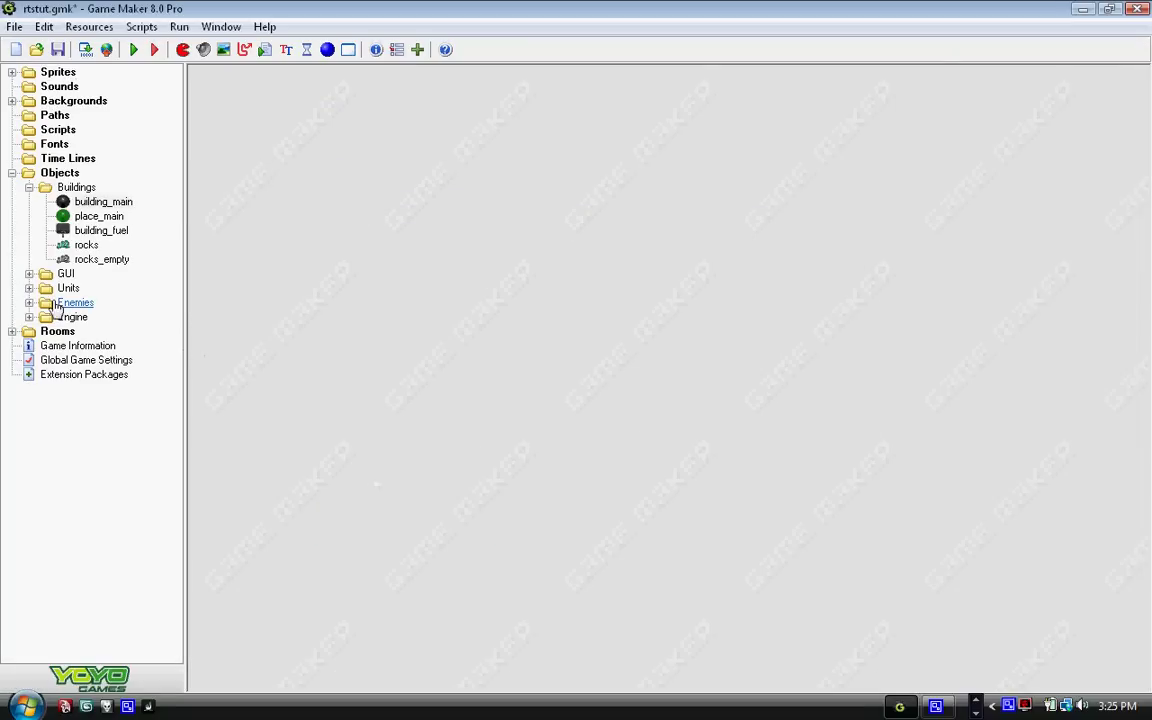
- Expand the GUI objects folder and the Sprites > Buildings folder in the resource tree
click(29, 273)
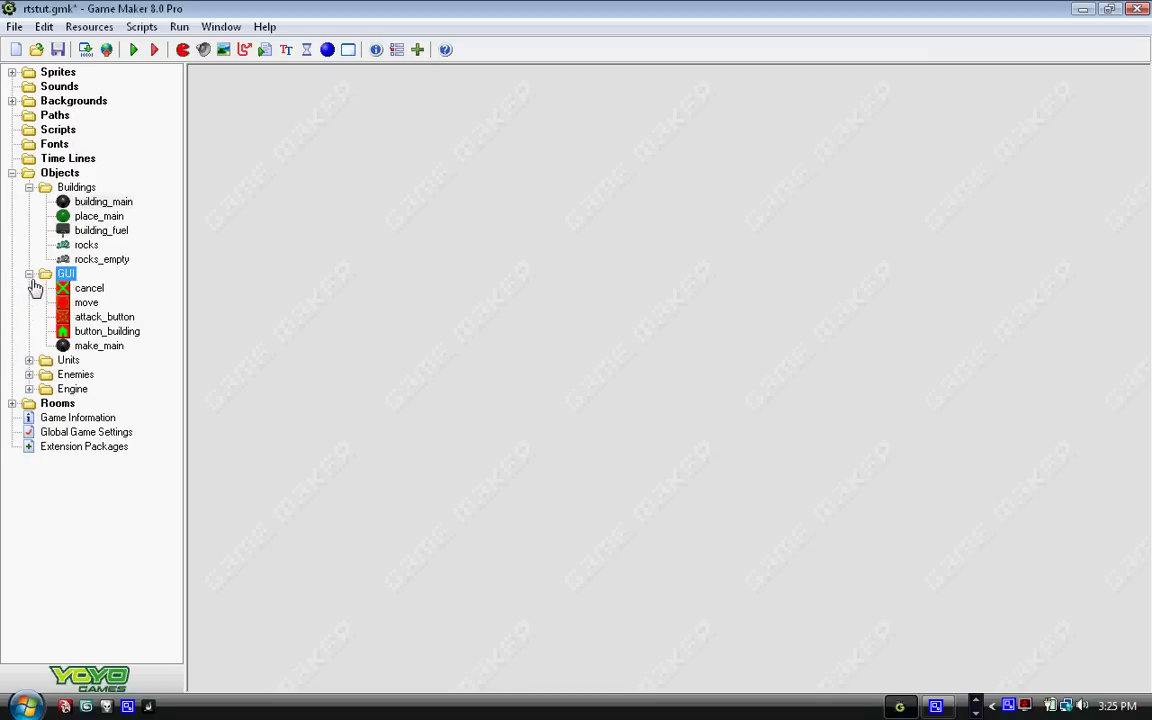
click(11, 73)
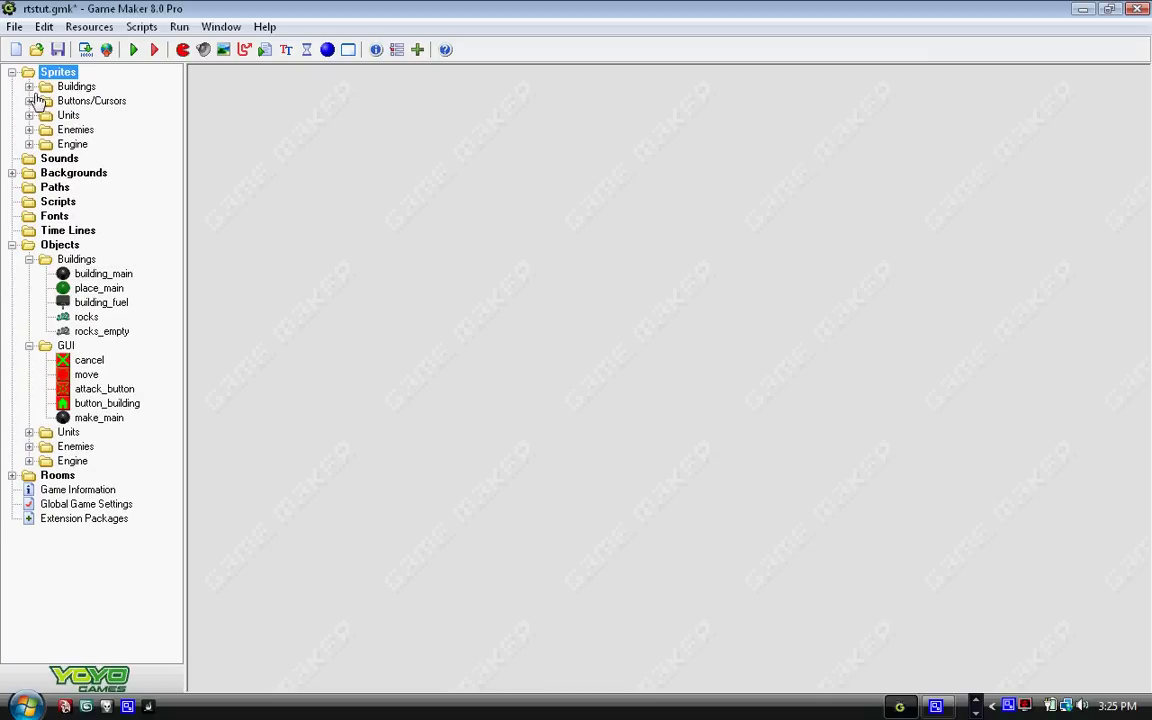
click(29, 87)
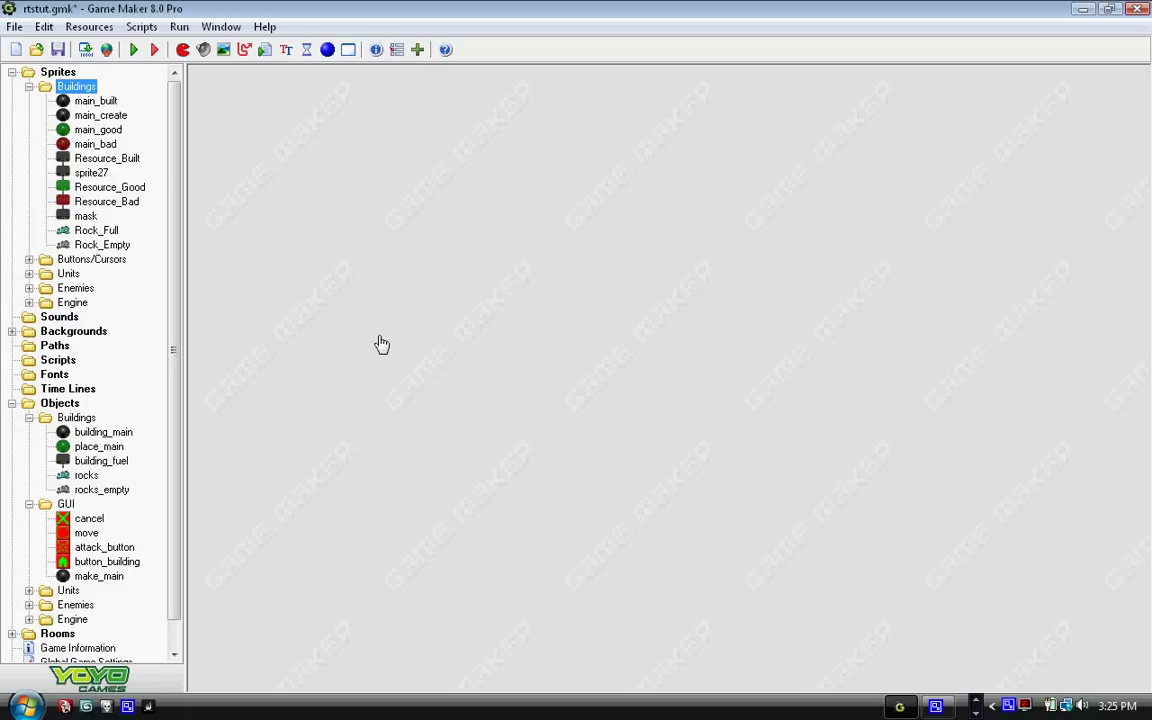
double_click(100, 115)
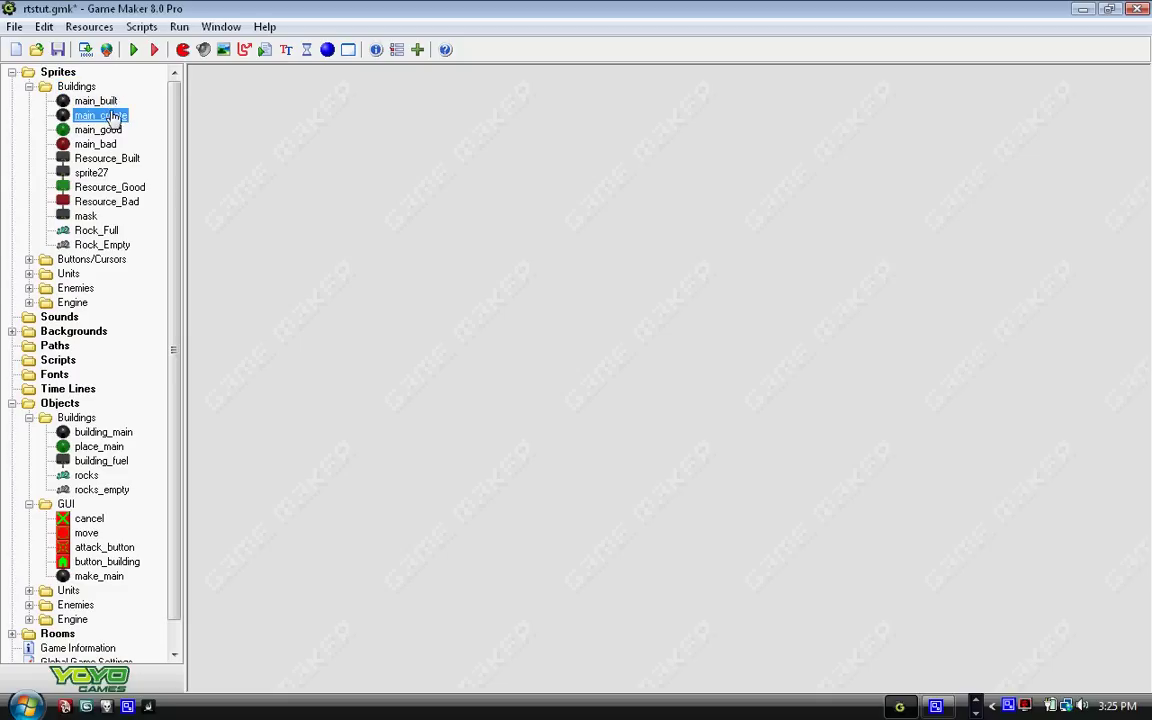
click(459, 344)
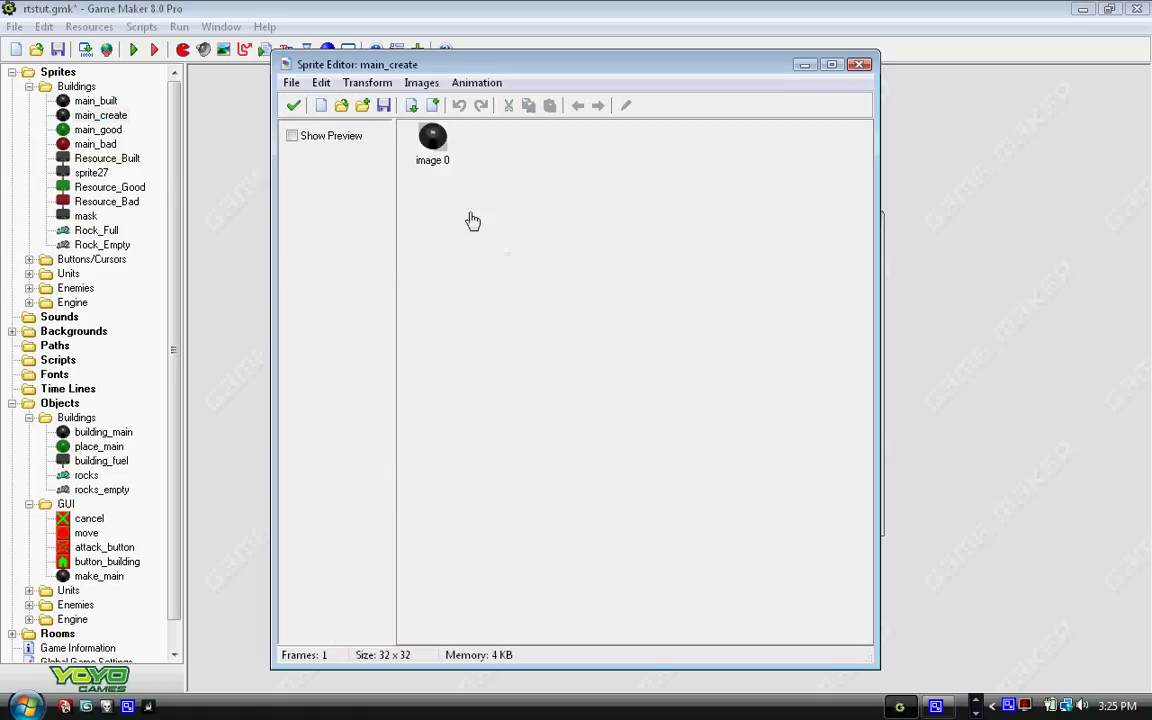
double_click(433, 140)
click(296, 50)
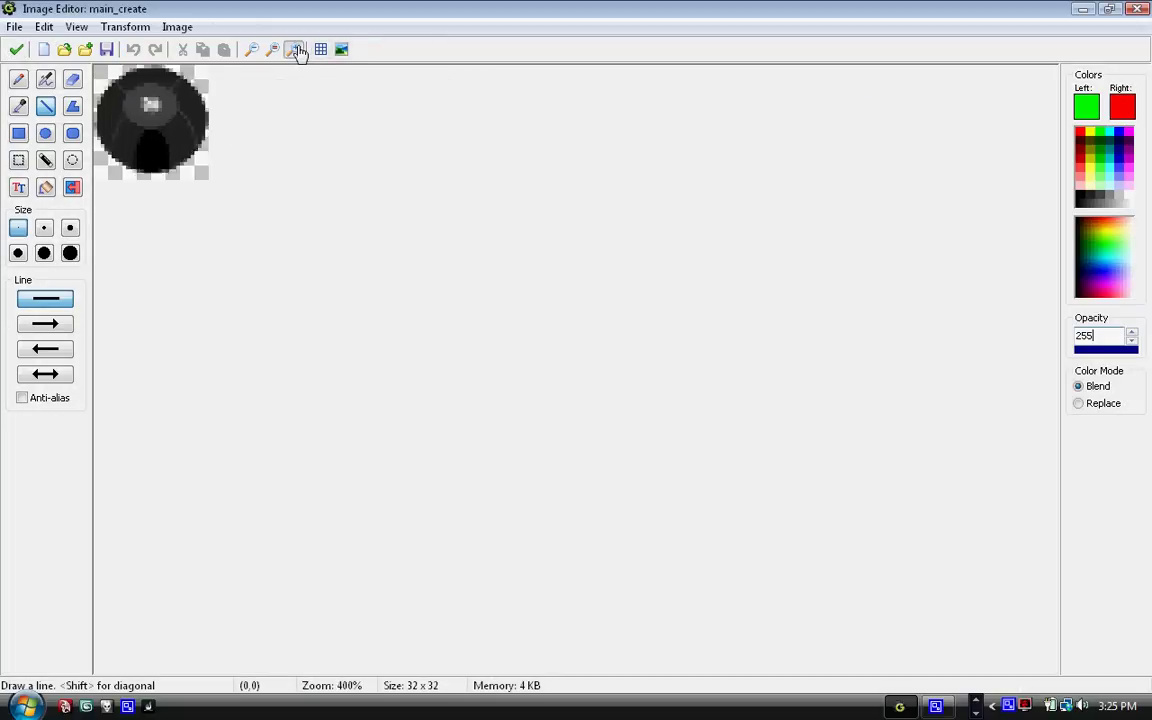
click(296, 50)
click(16, 49)
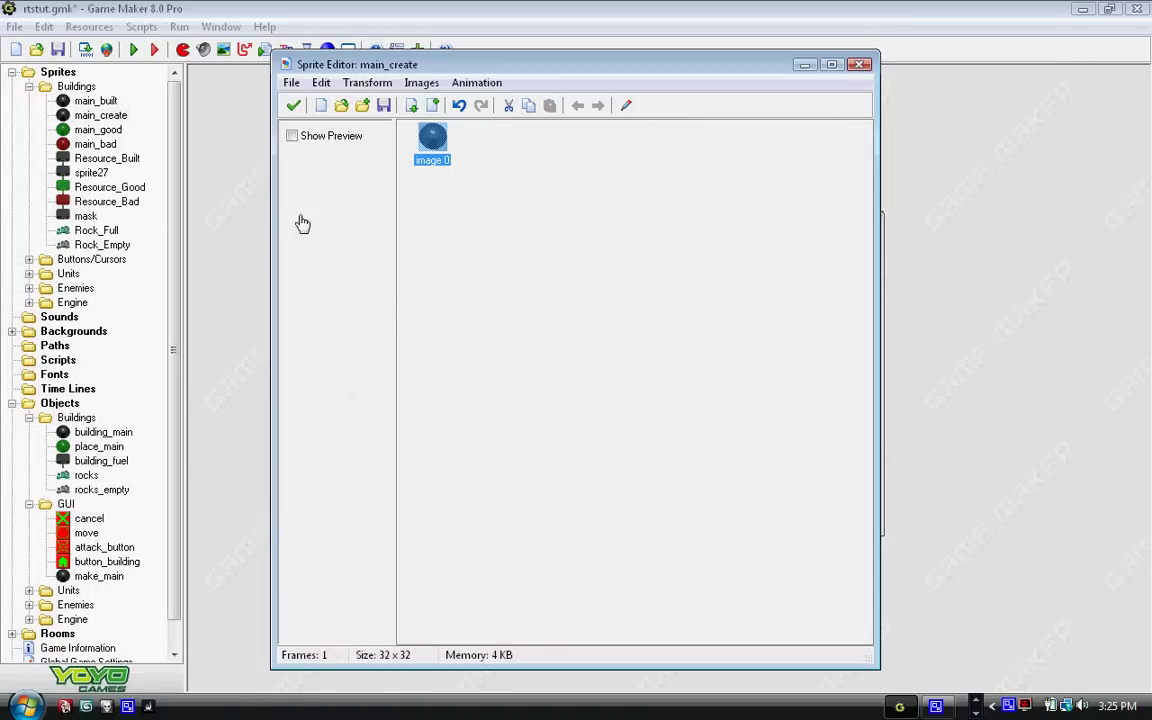
click(293, 105)
click(392, 508)
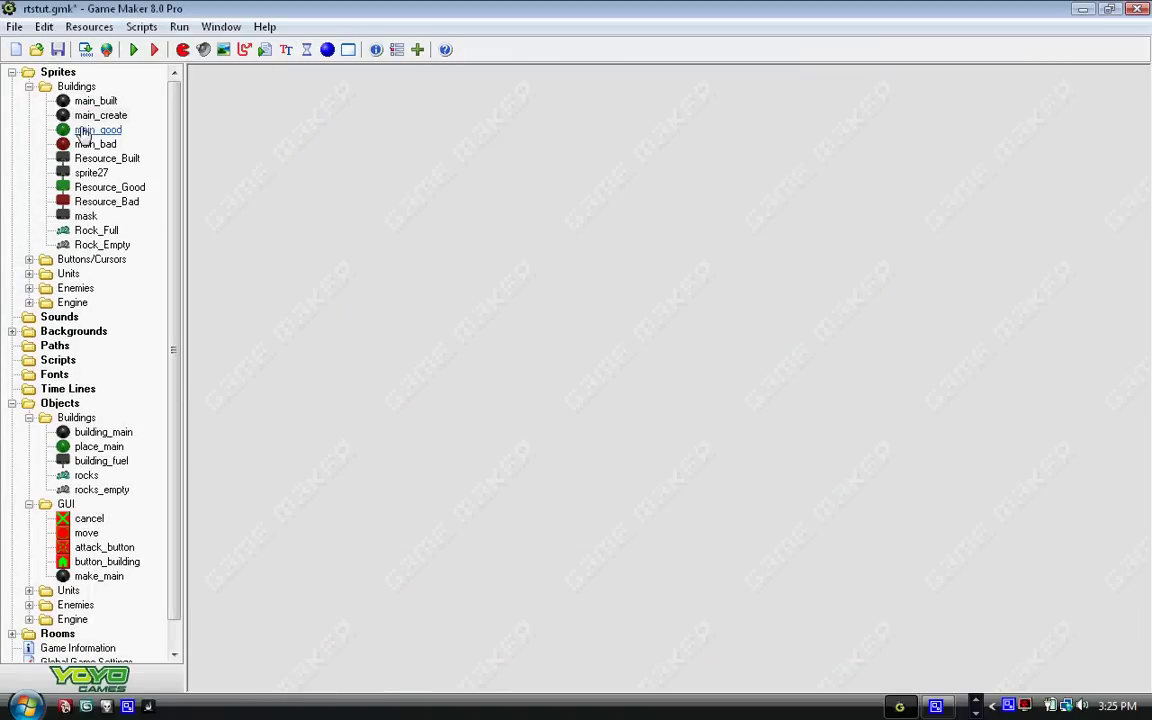
double_click(97, 130)
click(440, 363)
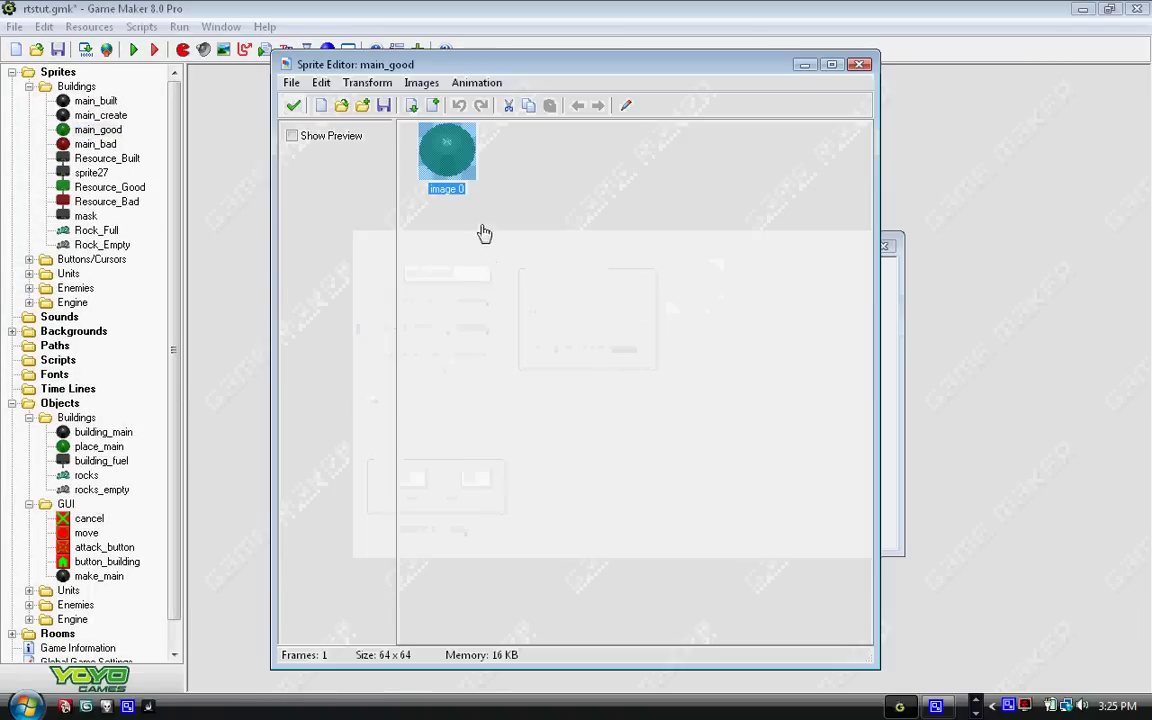
click(293, 105)
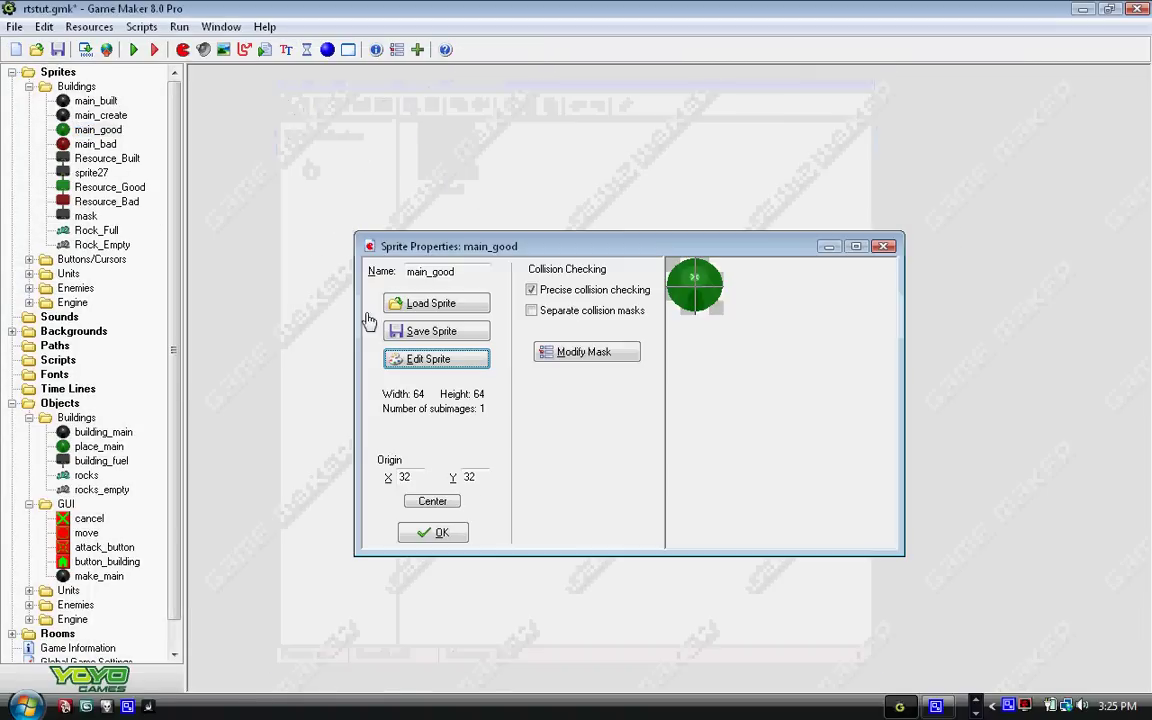
click(414, 530)
double_click(95, 144)
click(430, 380)
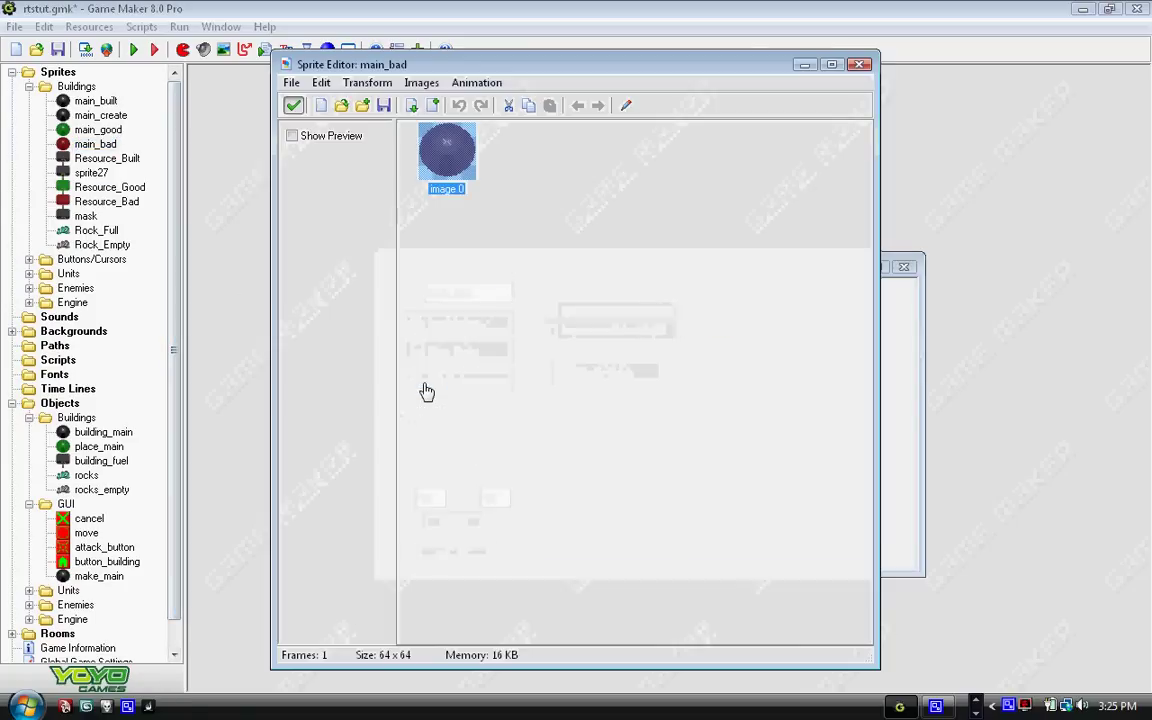
click(293, 105)
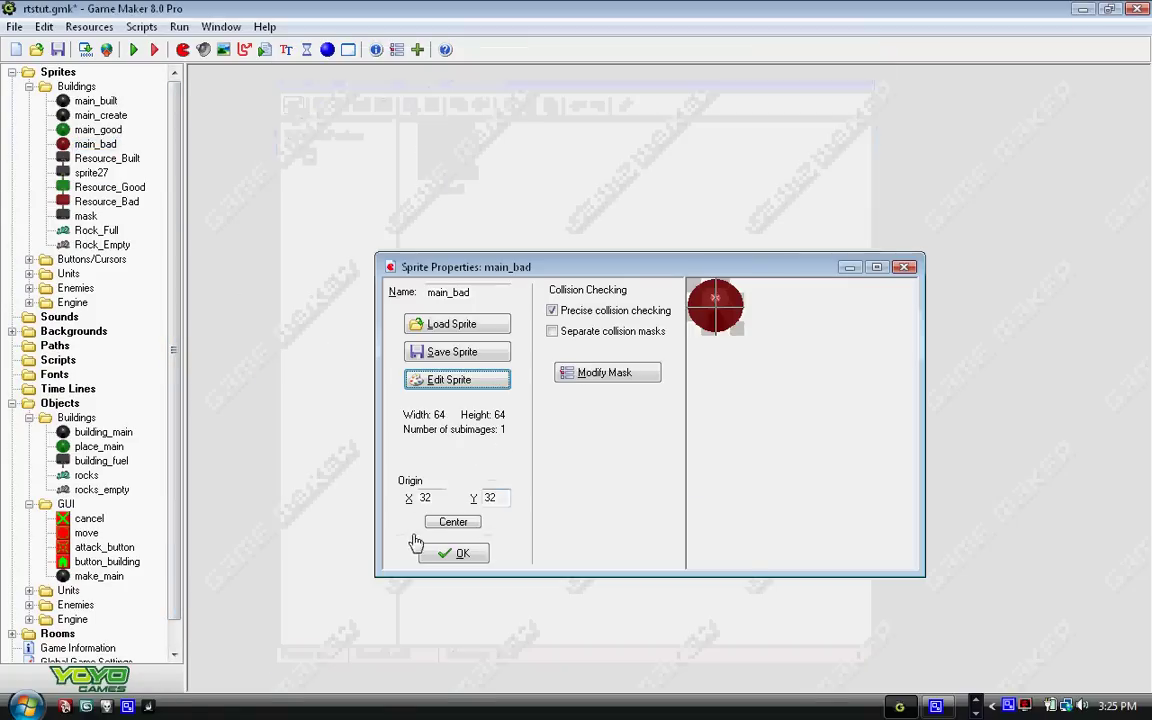
click(425, 551)
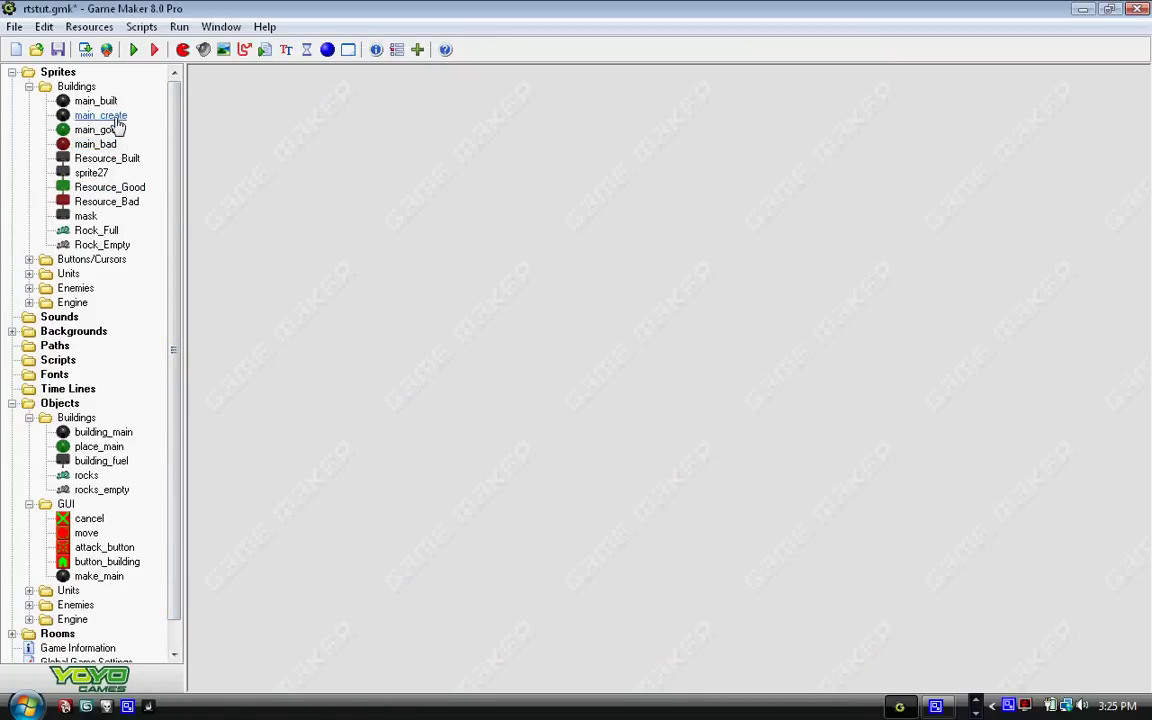
double_click(104, 116)
click(430, 398)
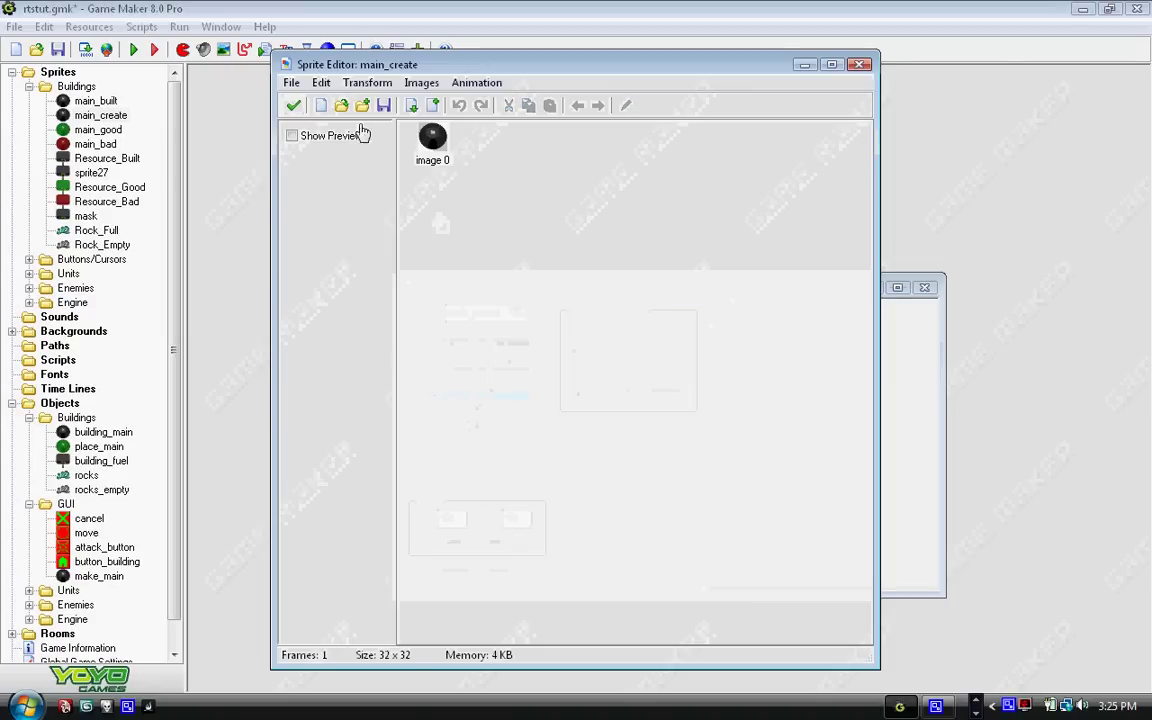
click(293, 105)
click(472, 572)
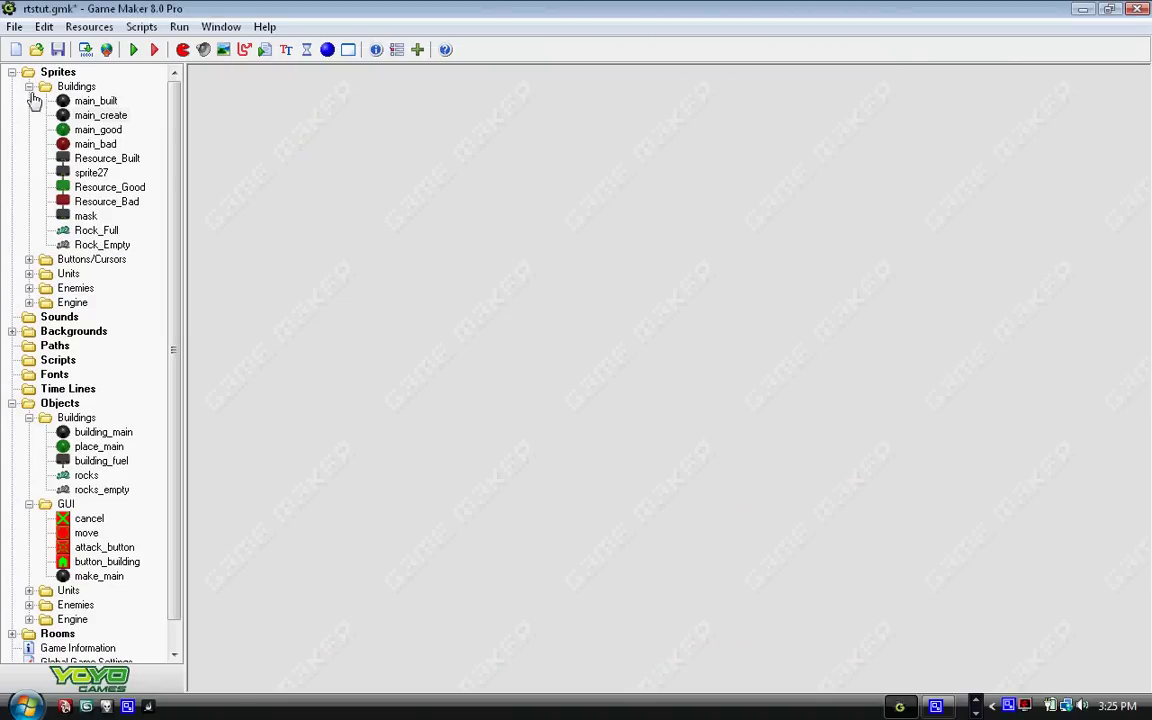
click(29, 88)
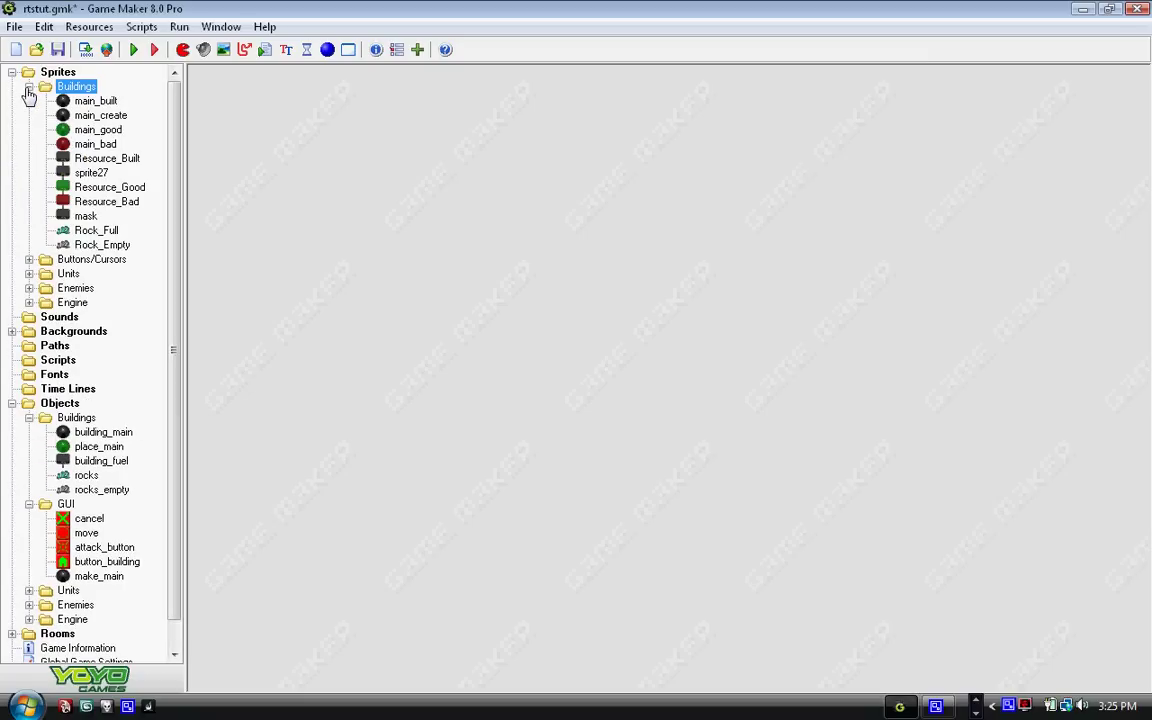
- Open place_main's properties and browse its sprite list, keeping main_good
click(29, 88)
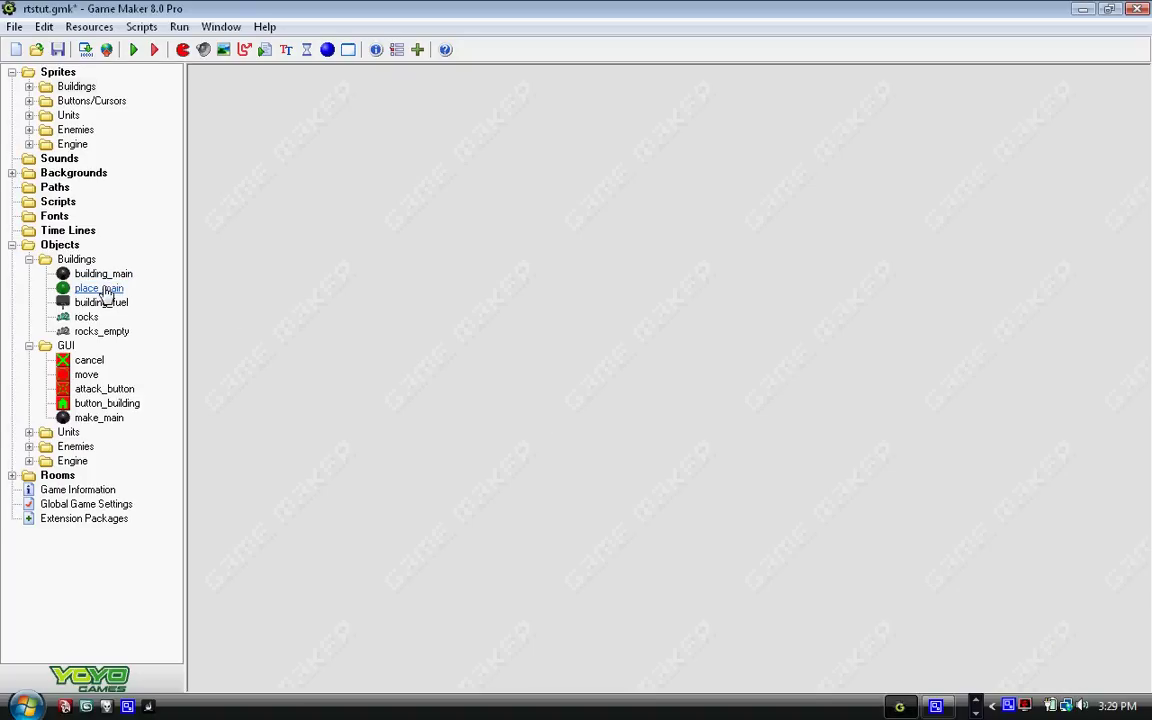
double_click(100, 288)
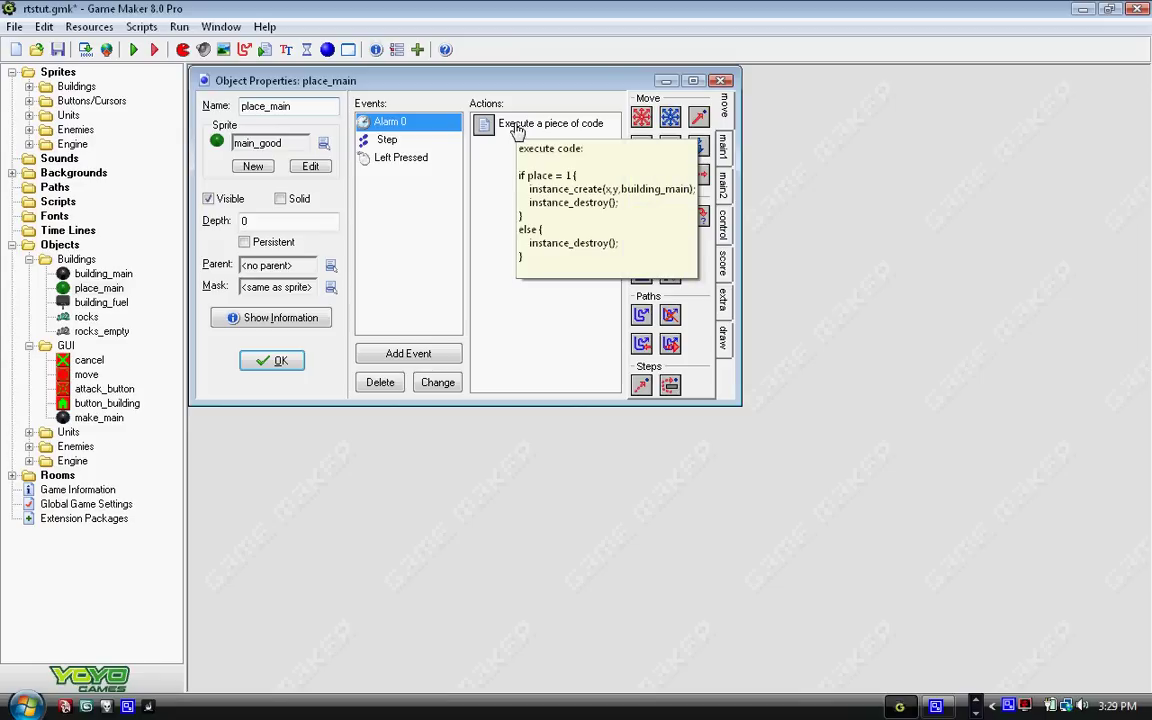
click(323, 143)
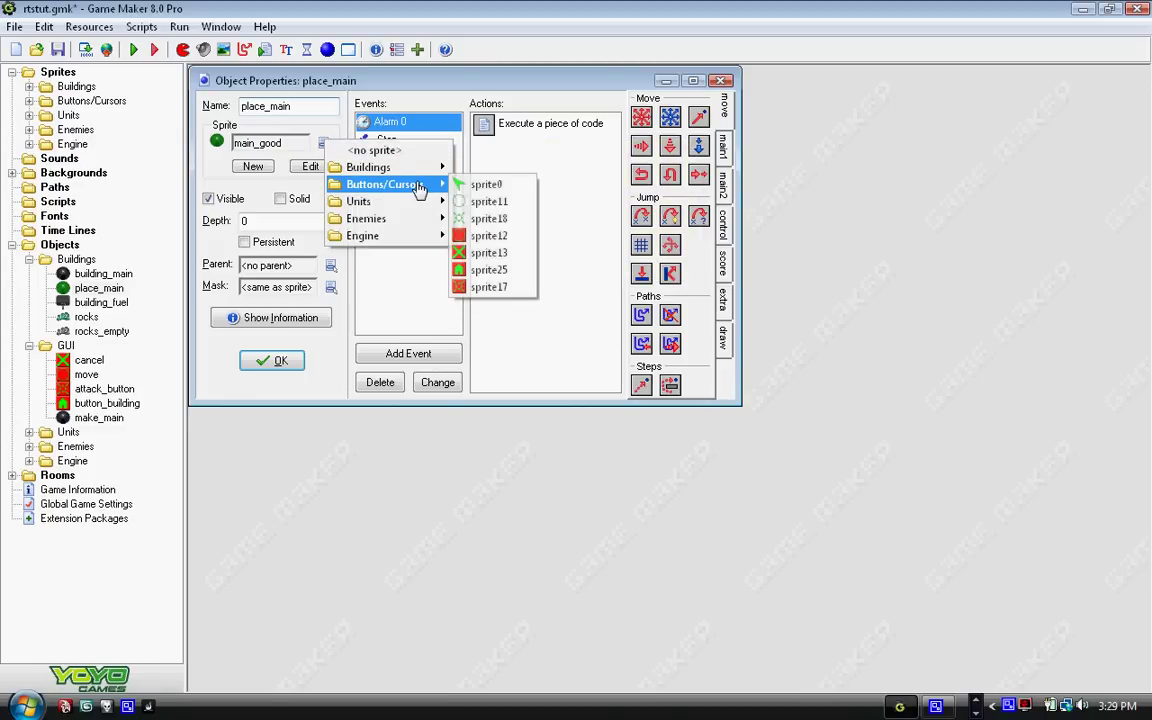
click(315, 76)
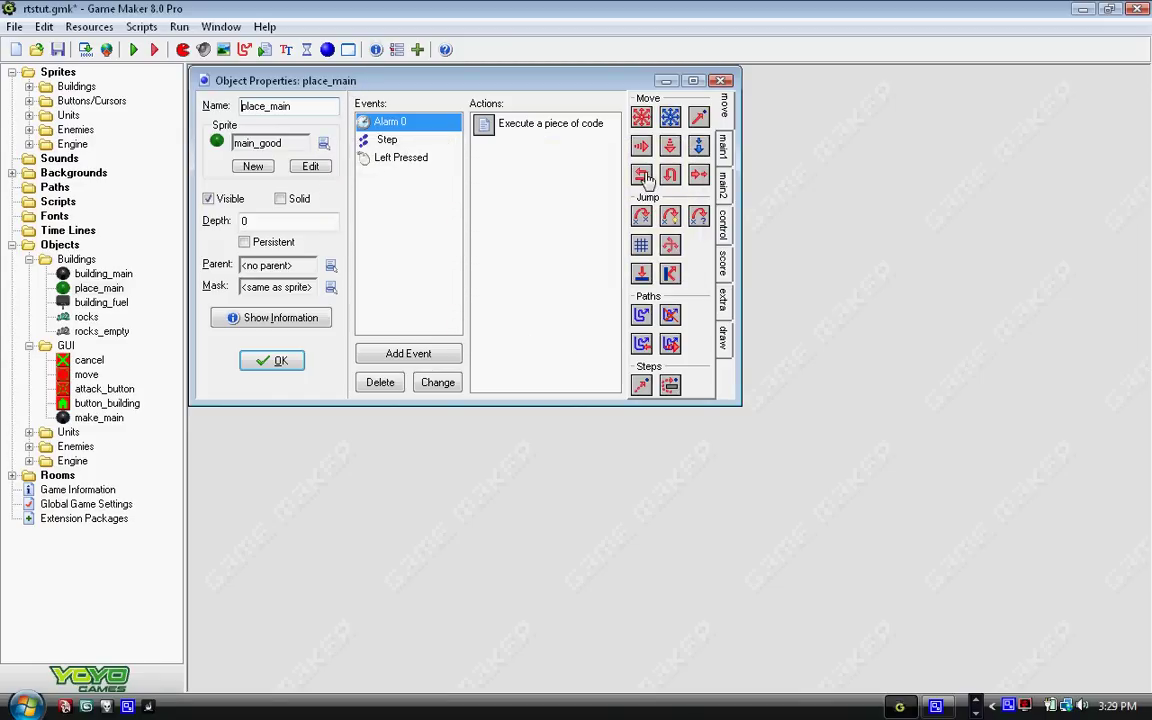
double_click(506, 133)
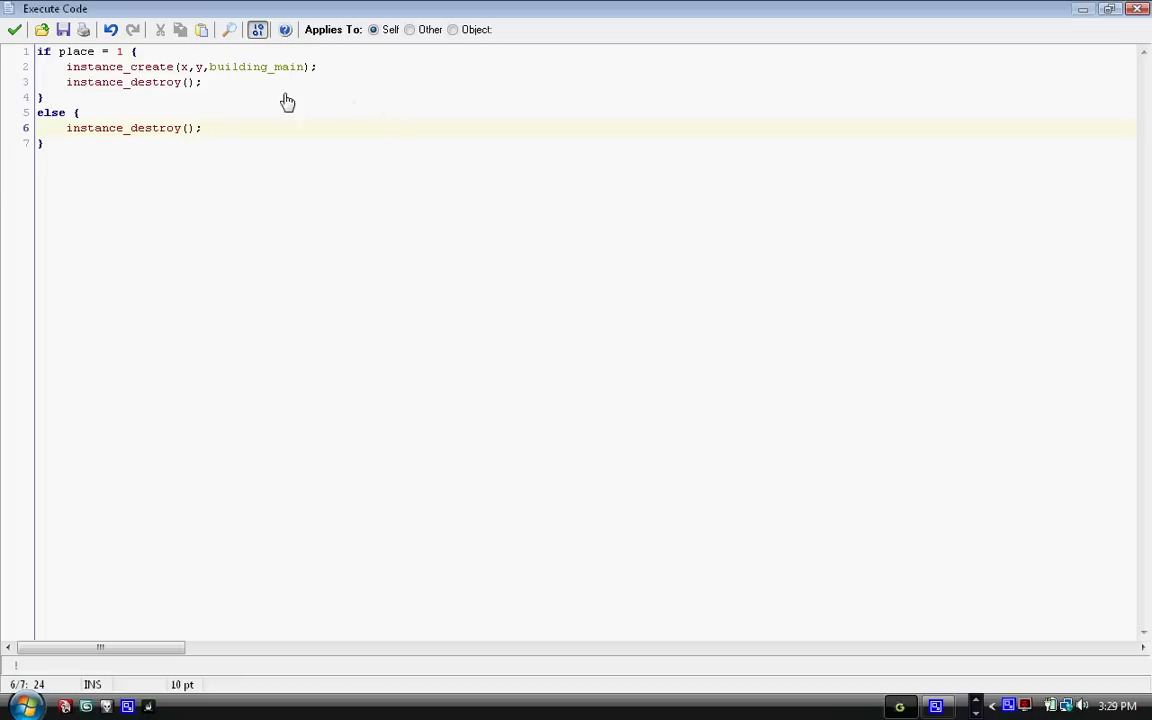
click(183, 70)
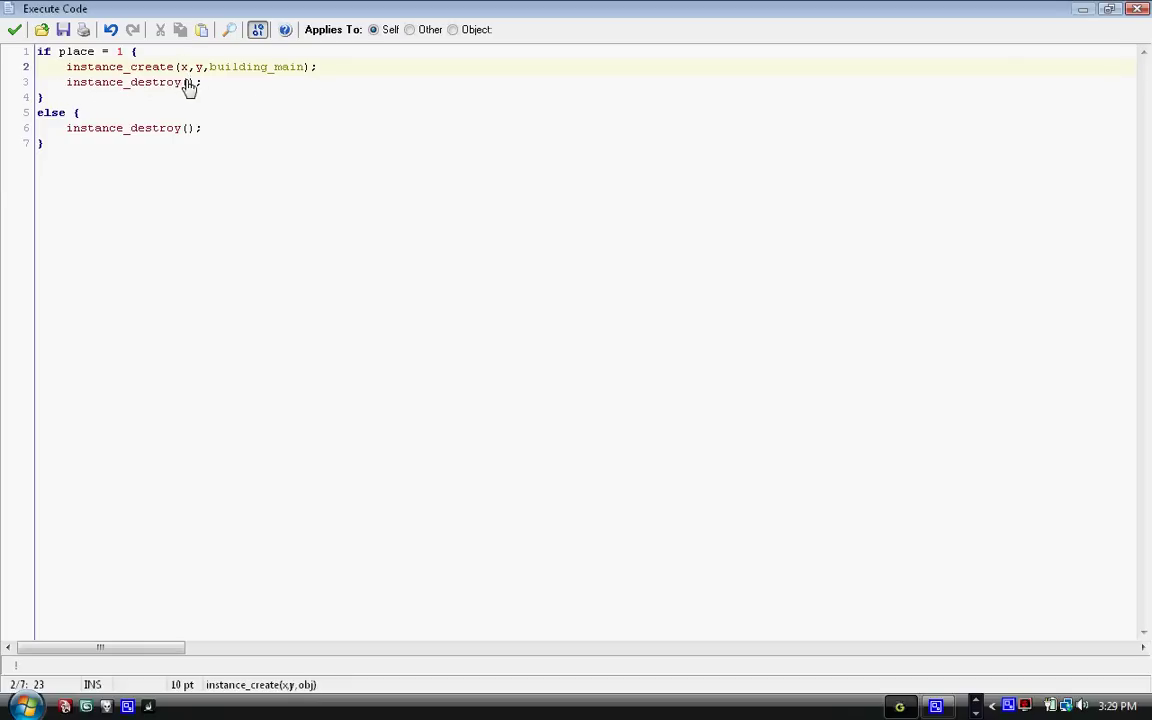
click(188, 84)
key(End)
click(42, 98)
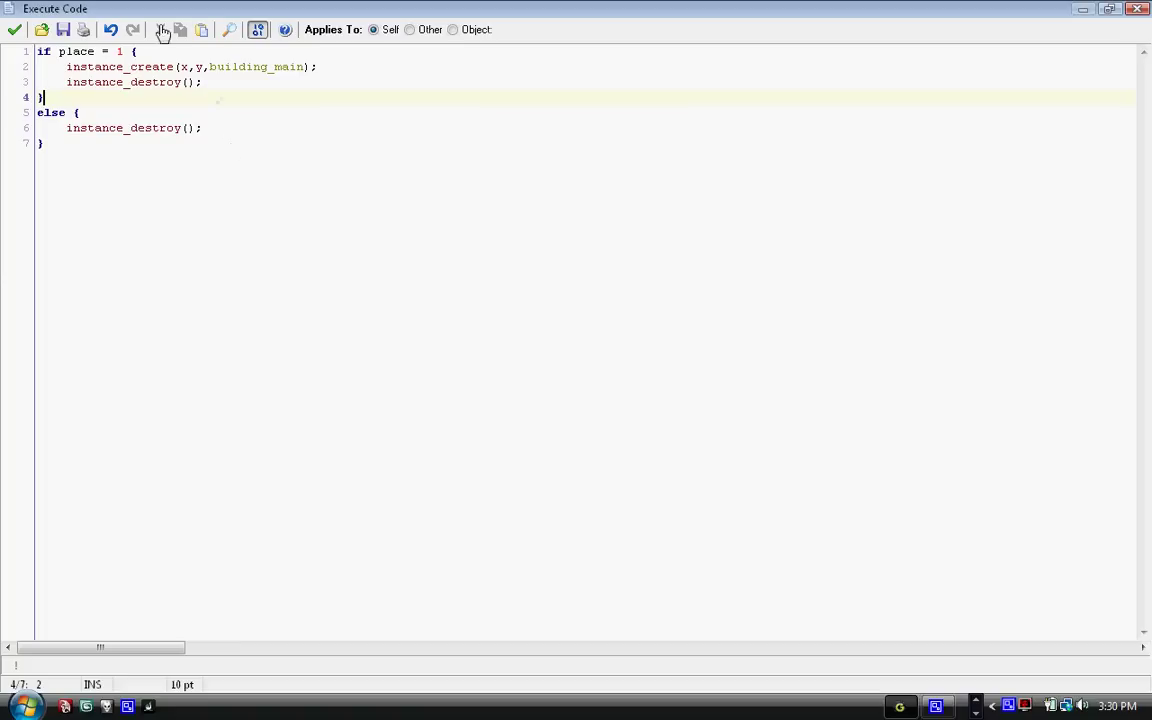
click(14, 30)
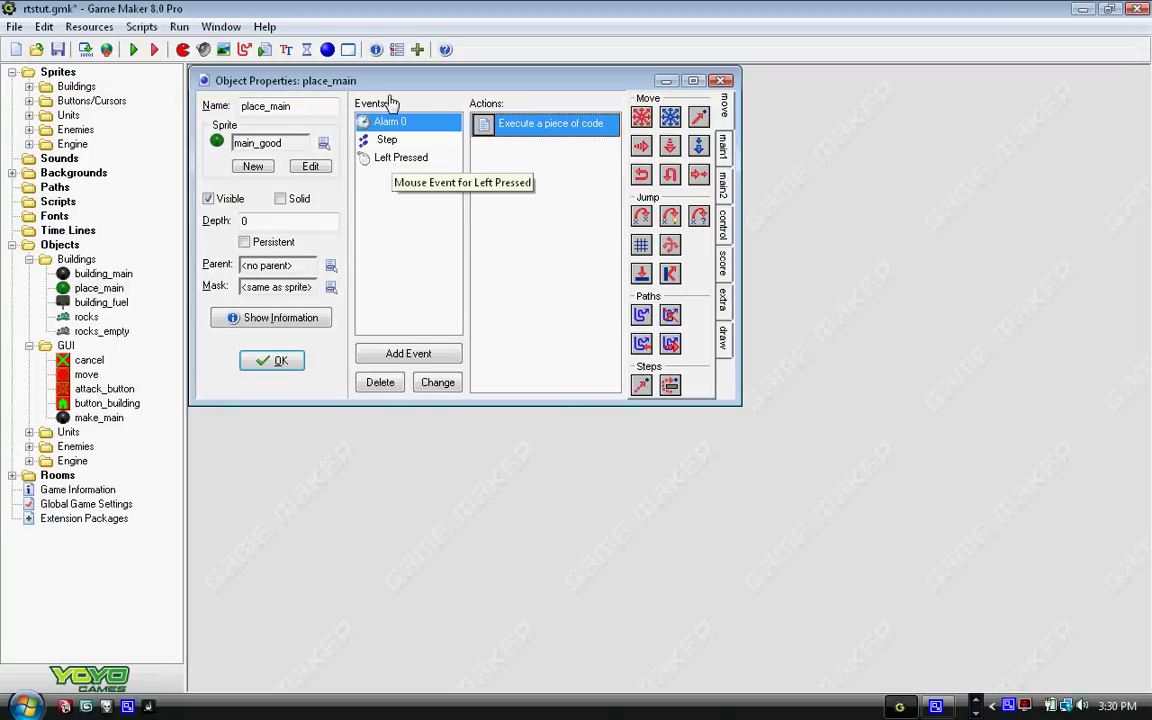
- Delete place_main's Left Pressed event after checking its code
click(405, 158)
double_click(490, 124)
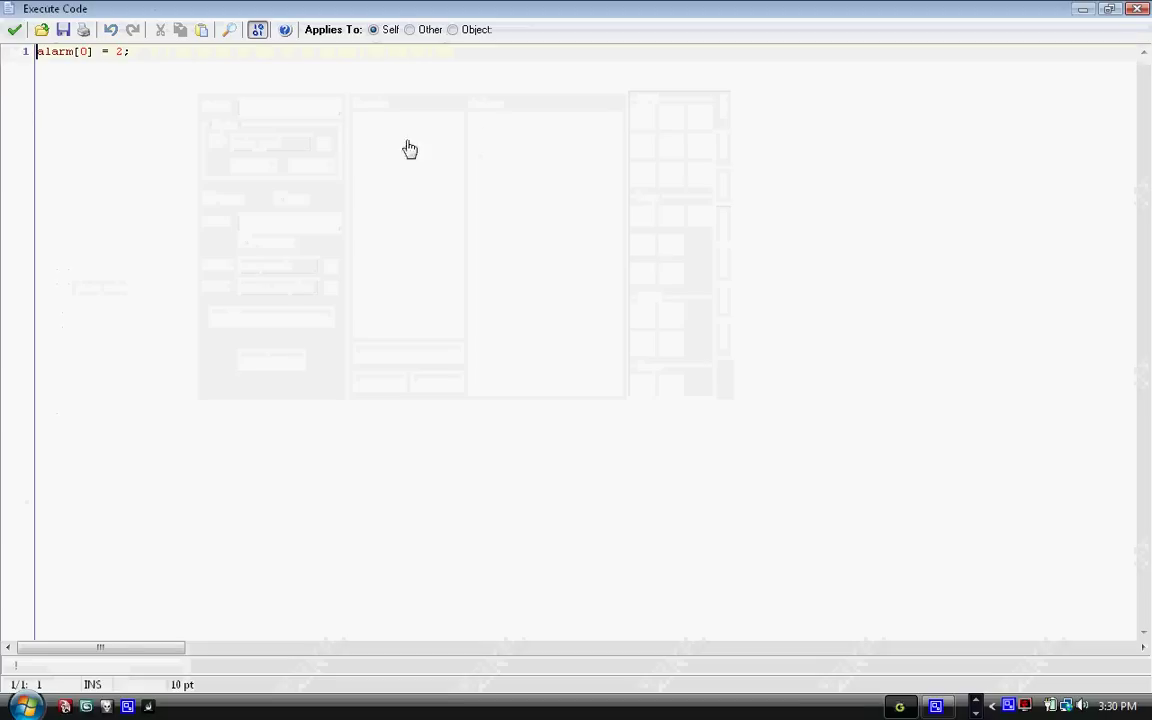
click(14, 30)
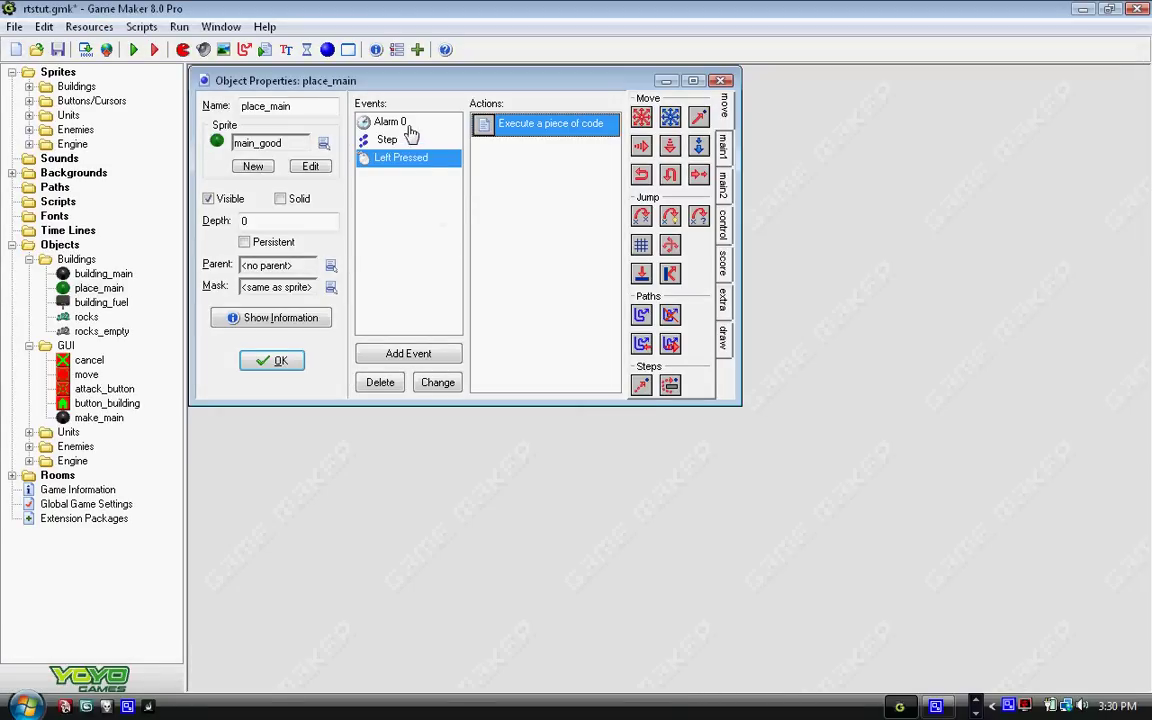
click(382, 384)
click(533, 392)
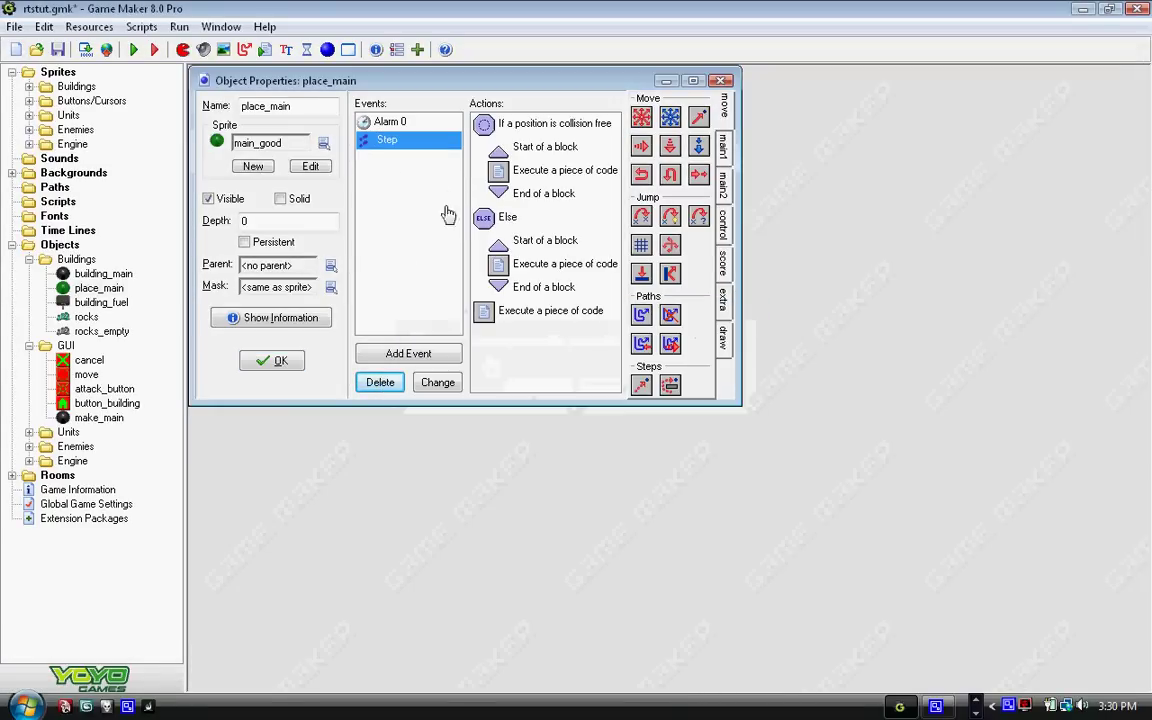
- Change the Alarm 0 event into a Mouse Left Released event
click(405, 122)
click(450, 386)
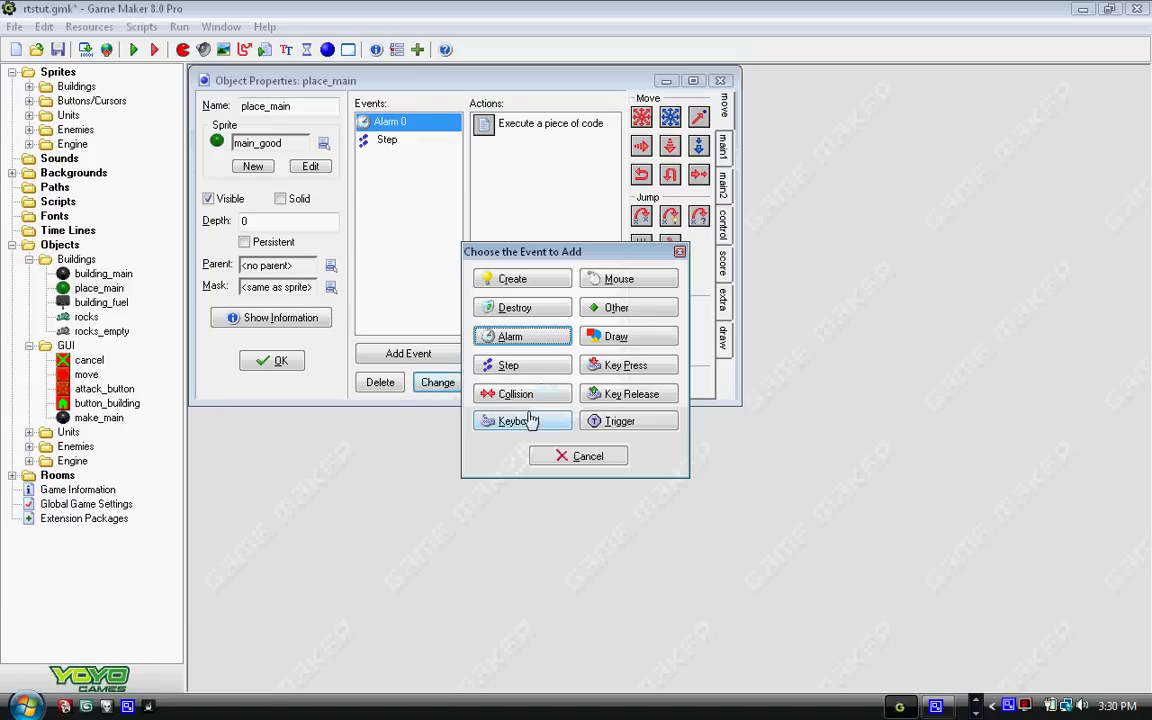
click(619, 281)
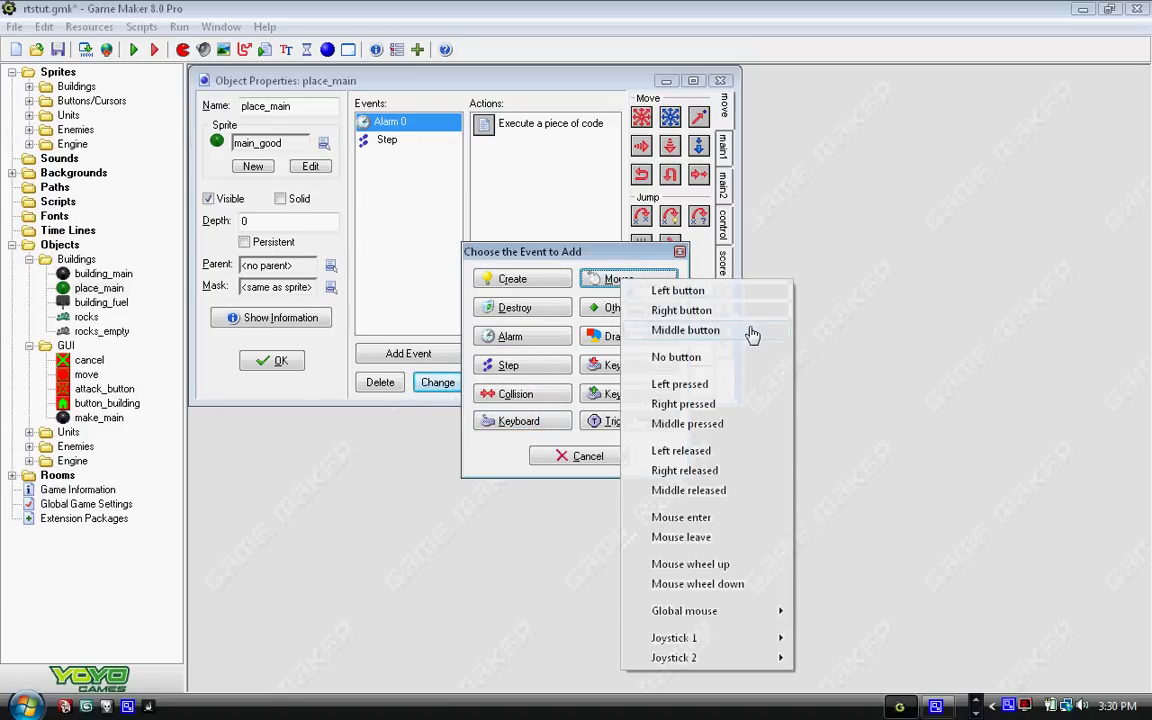
click(684, 451)
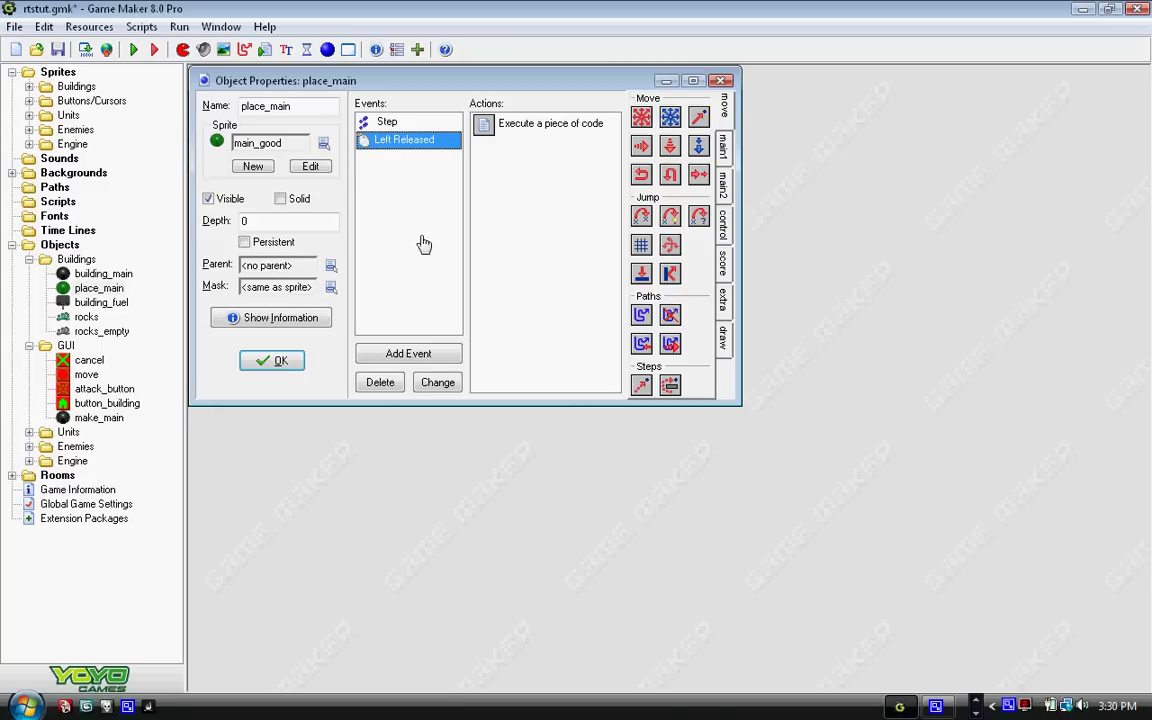
- Maximize place_main's Step event and review its collision-free check at the mouse position
click(389, 122)
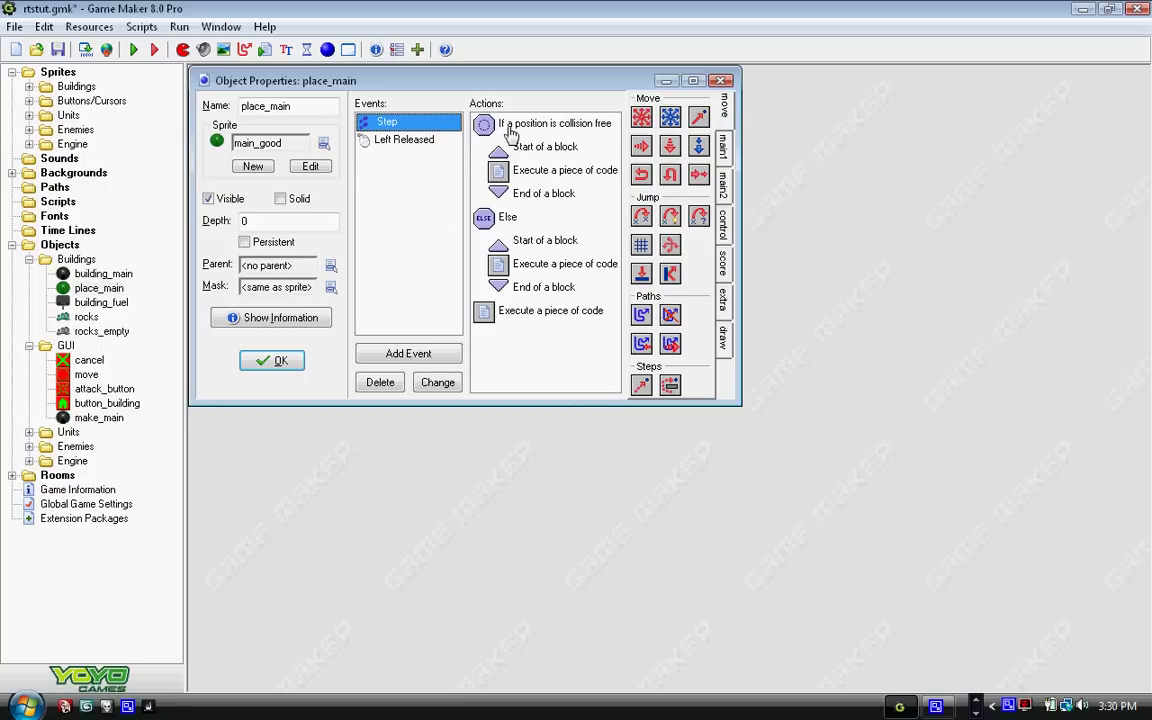
mouse_move(554, 123)
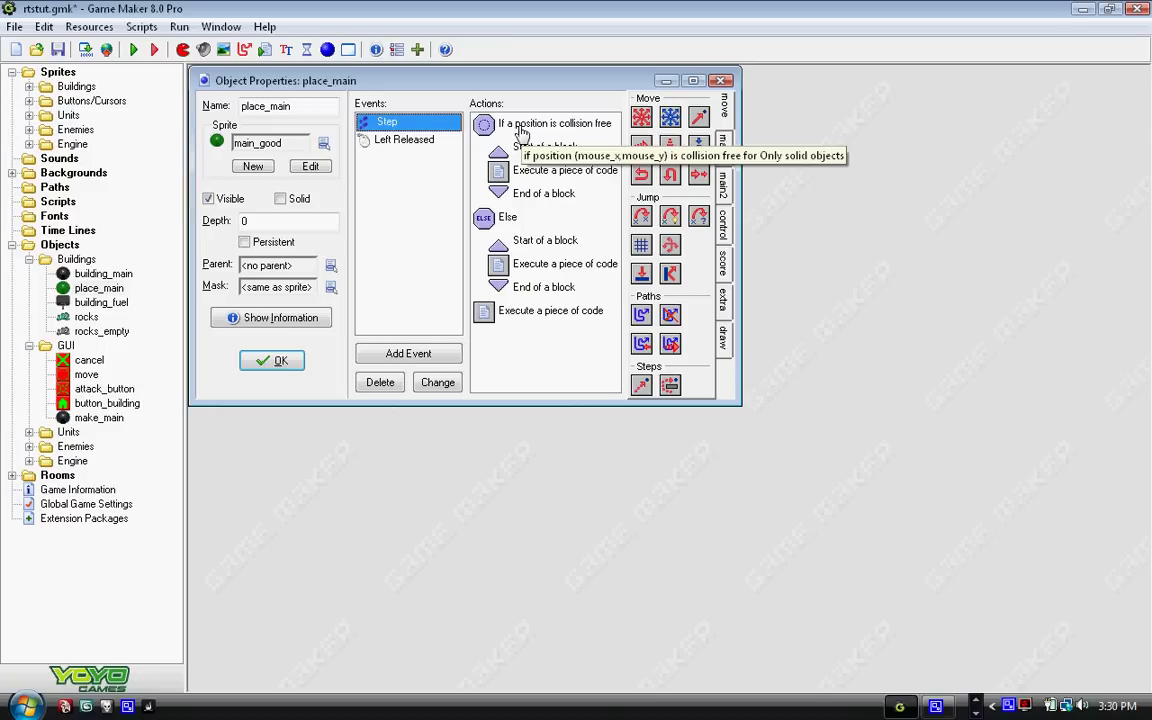
click(693, 80)
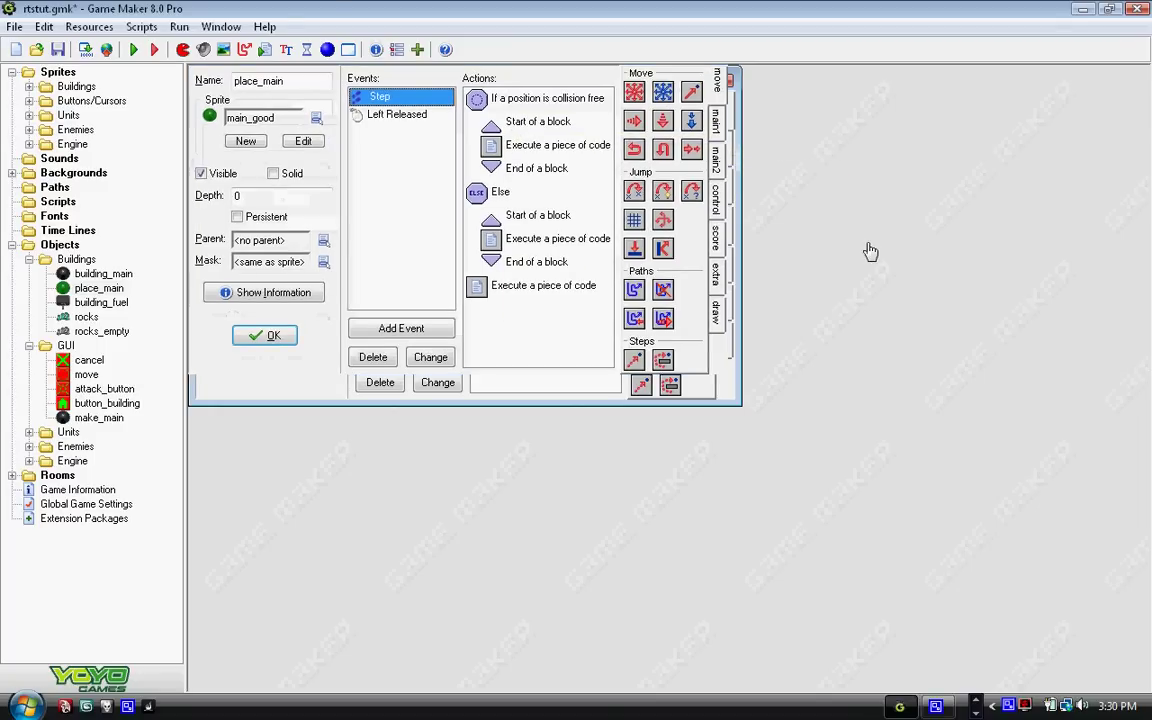
click(1139, 195)
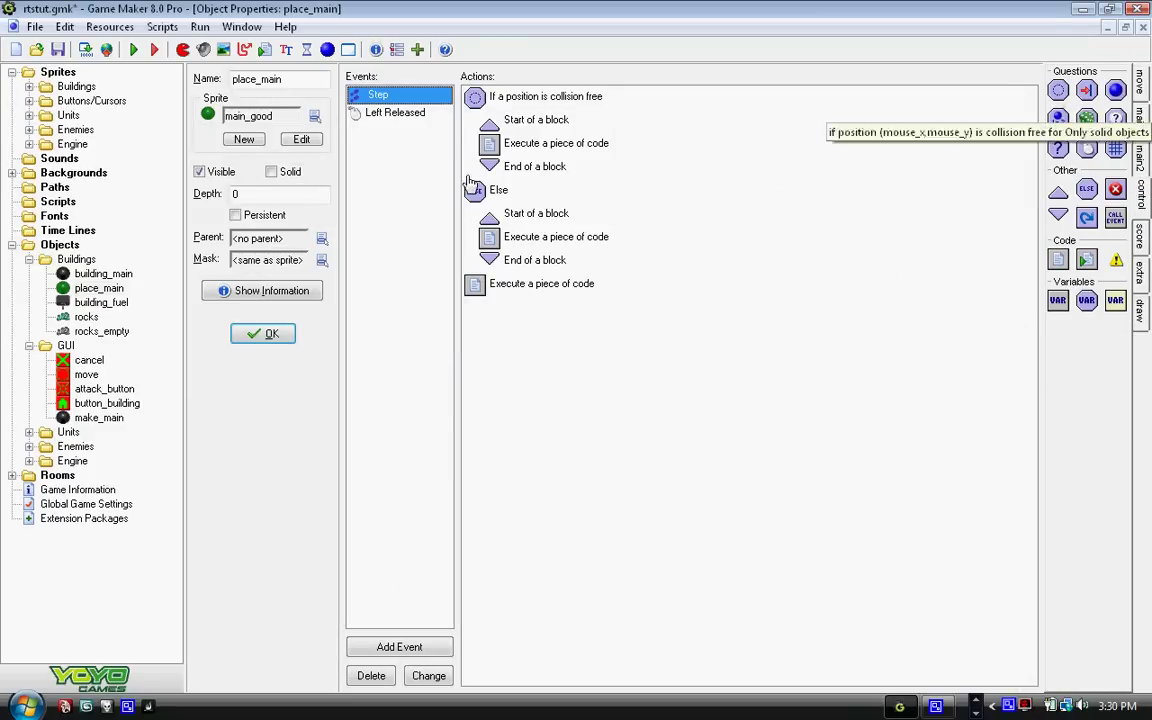
drag(1058, 92, 478, 100)
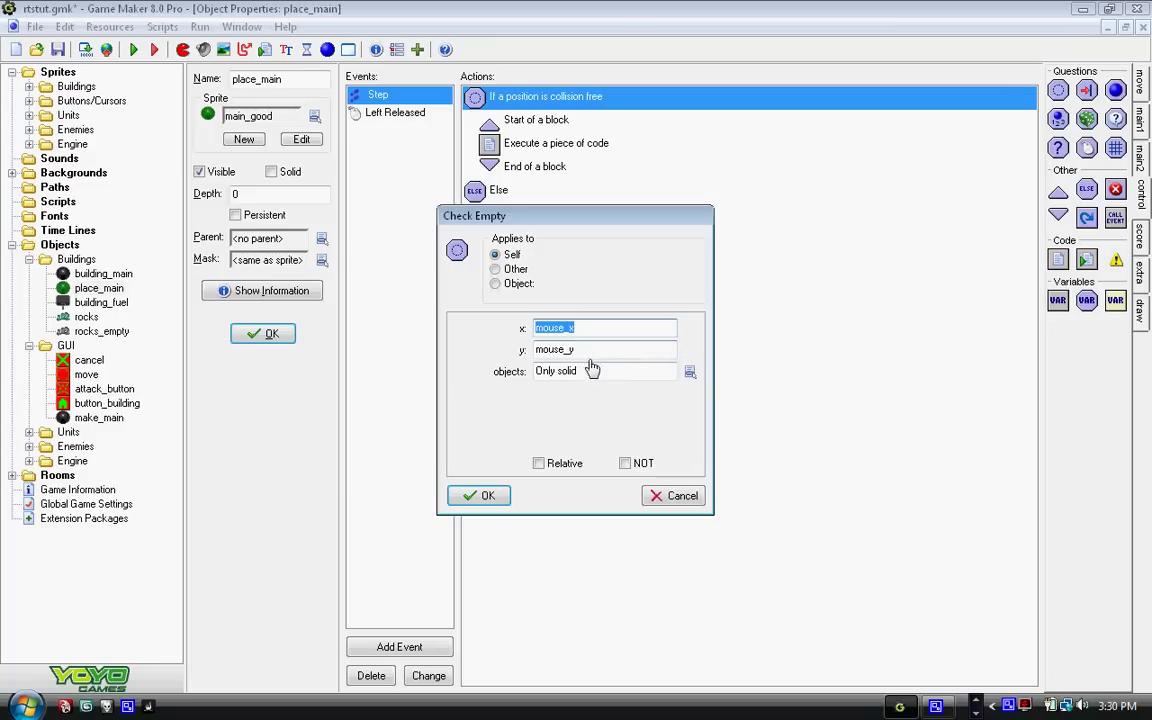
click(485, 497)
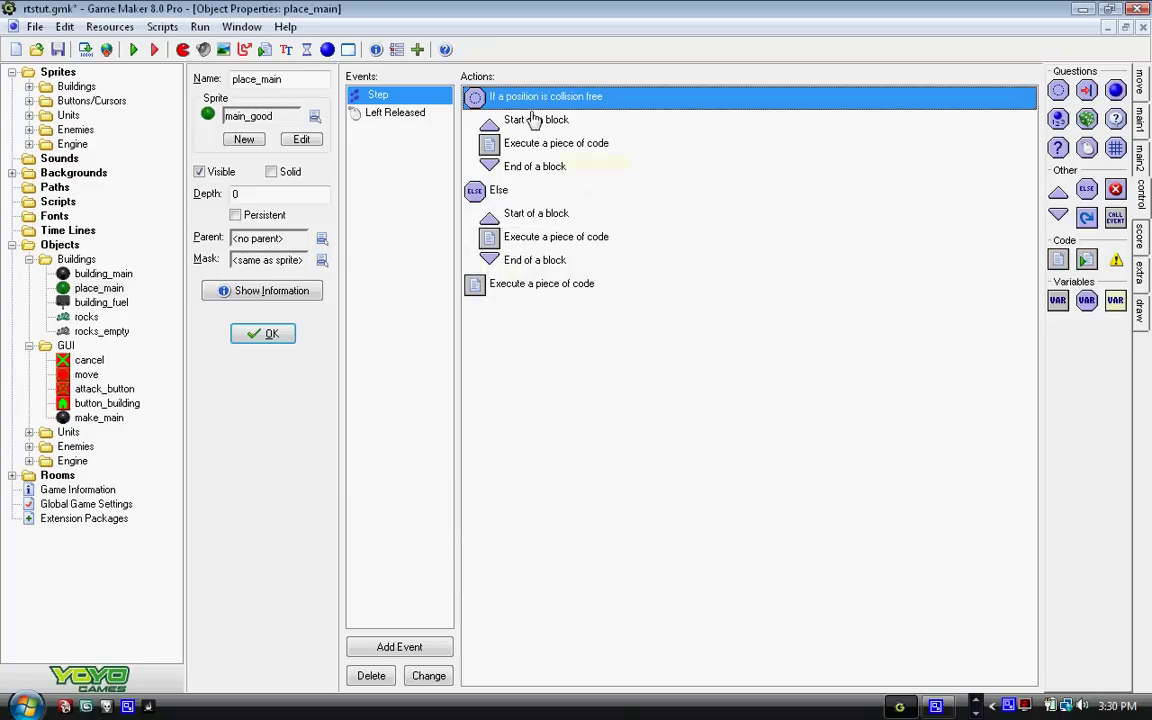
- Review the branch code setting place to 1 when free (0 above y 96), otherwise 0
click(512, 118)
double_click(532, 143)
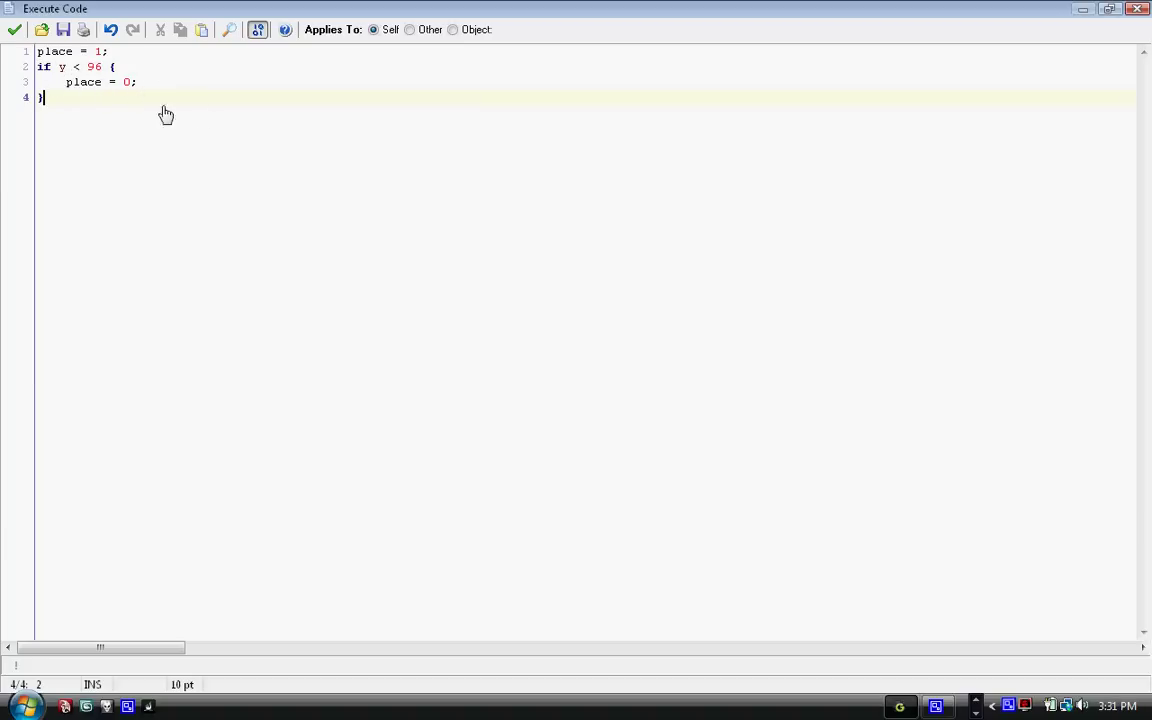
click(14, 29)
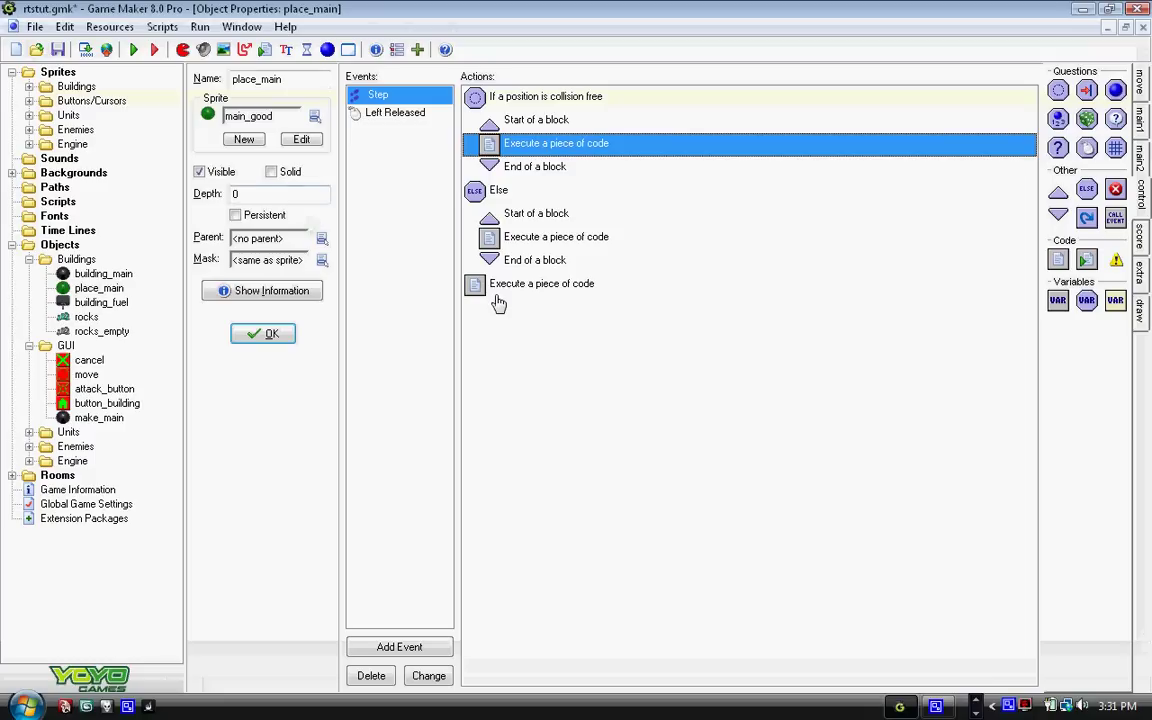
mouse_move(556, 237)
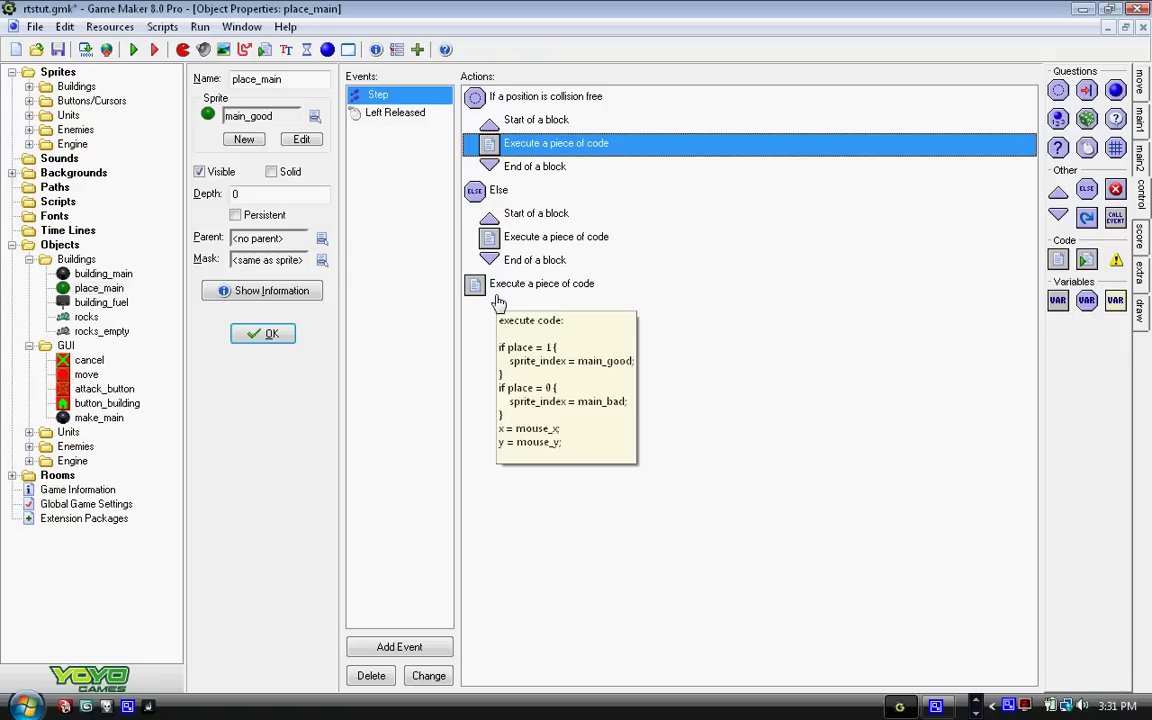
double_click(512, 240)
click(14, 29)
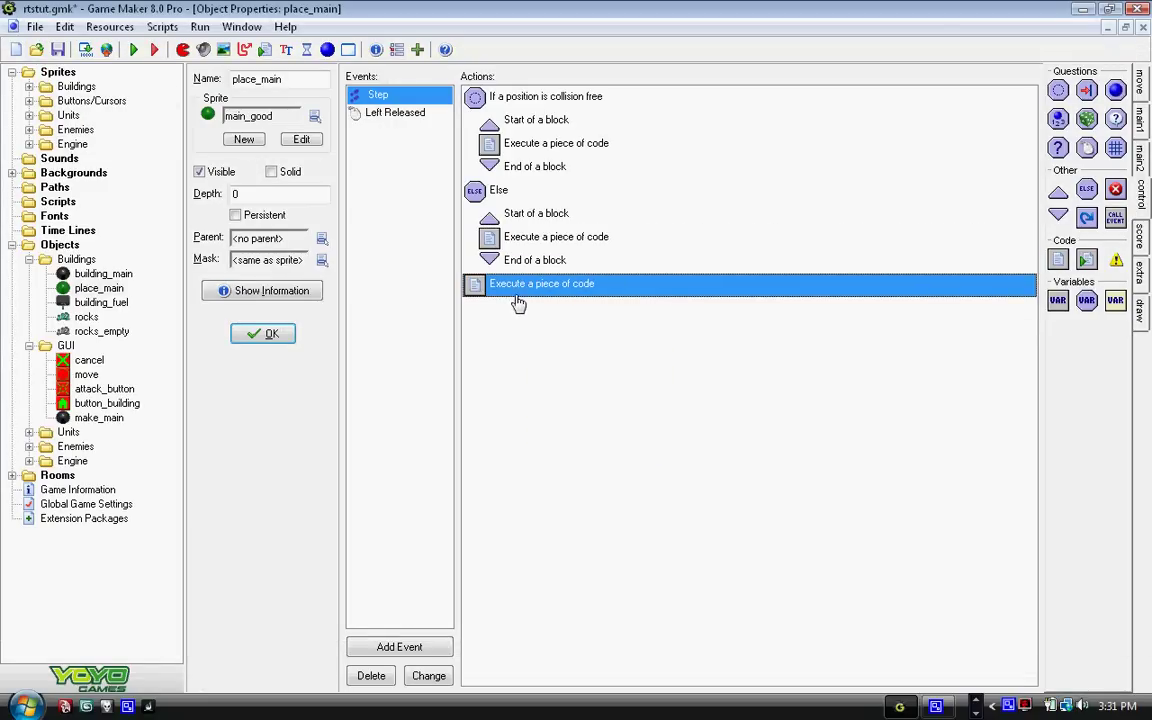
- Review the final Step code swapping main_good/main_bad by place and following the mouse, then close place_main
mouse_move(541, 284)
double_click(517, 289)
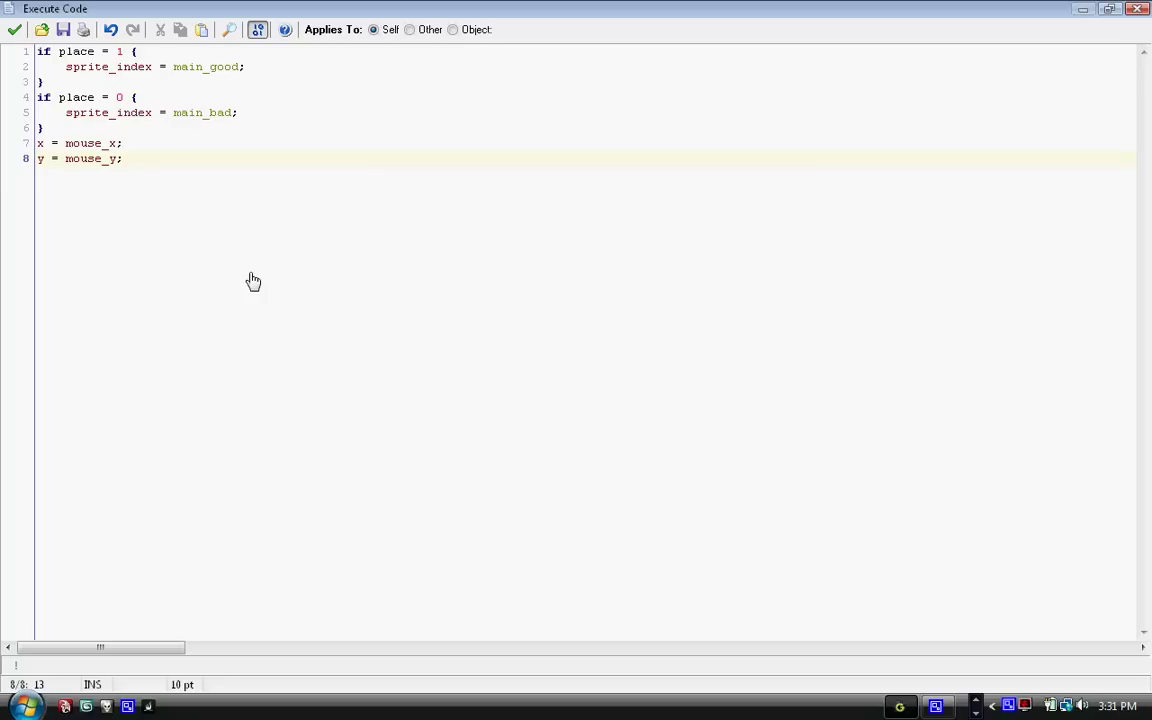
click(14, 29)
click(258, 336)
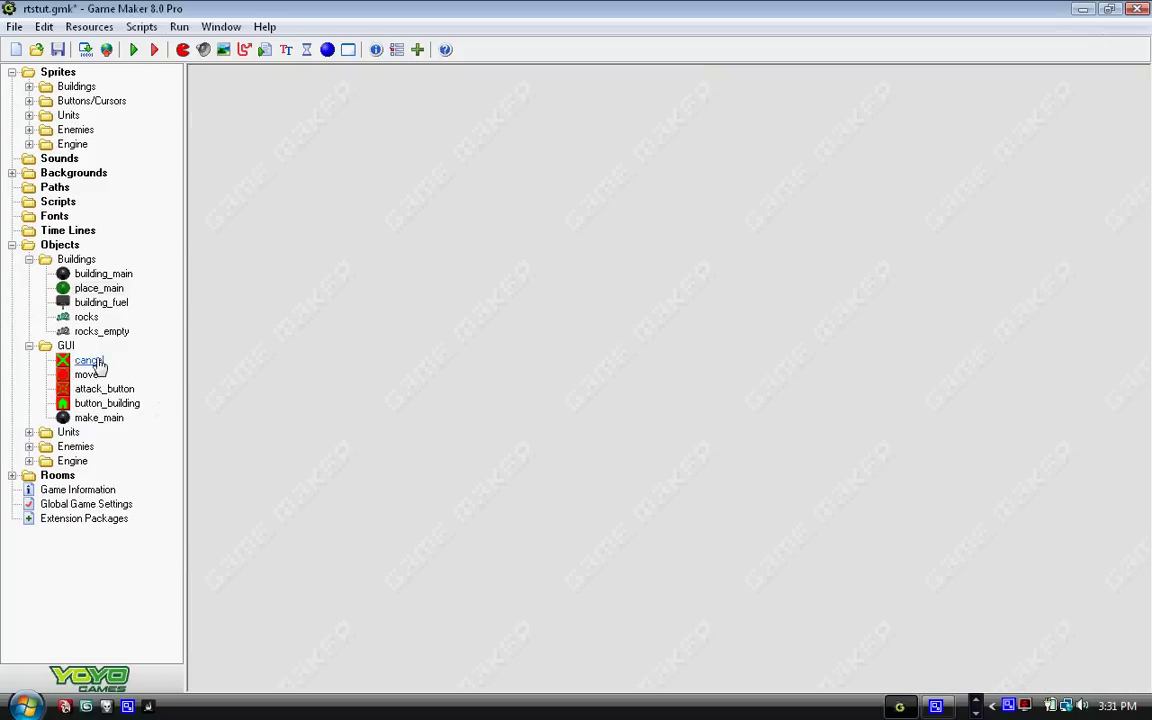
- Review button_building's Left Pressed code creating make_main at 240,32, then close its windows
click(31, 259)
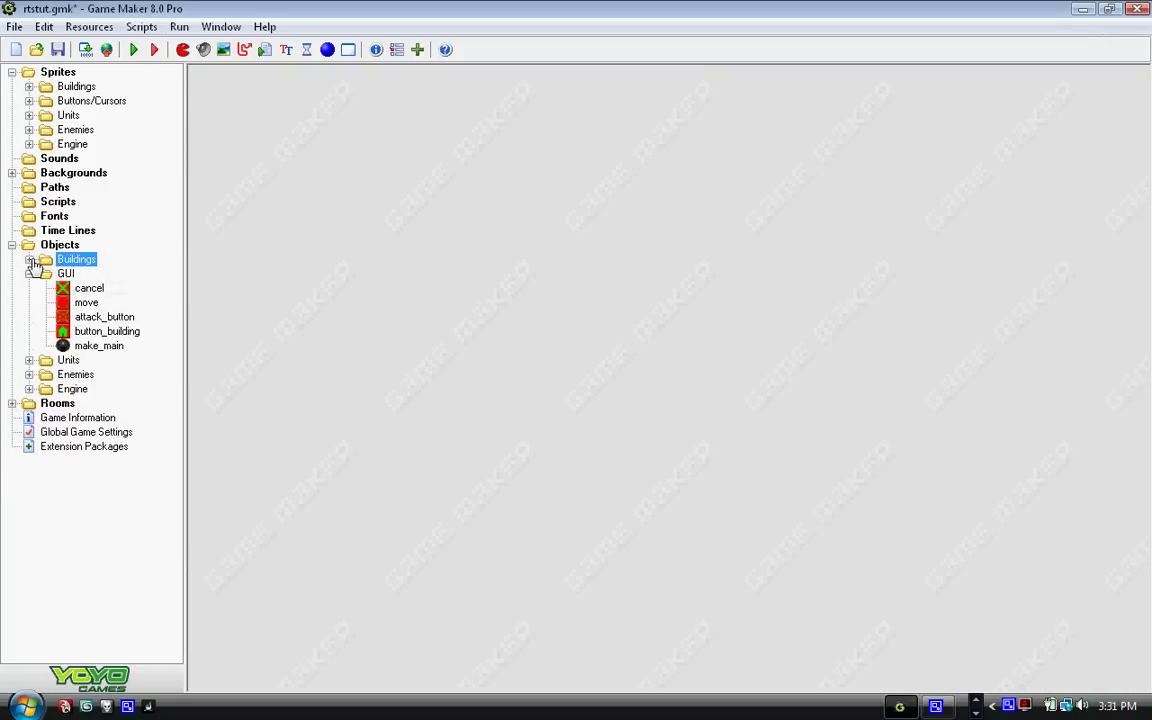
double_click(107, 331)
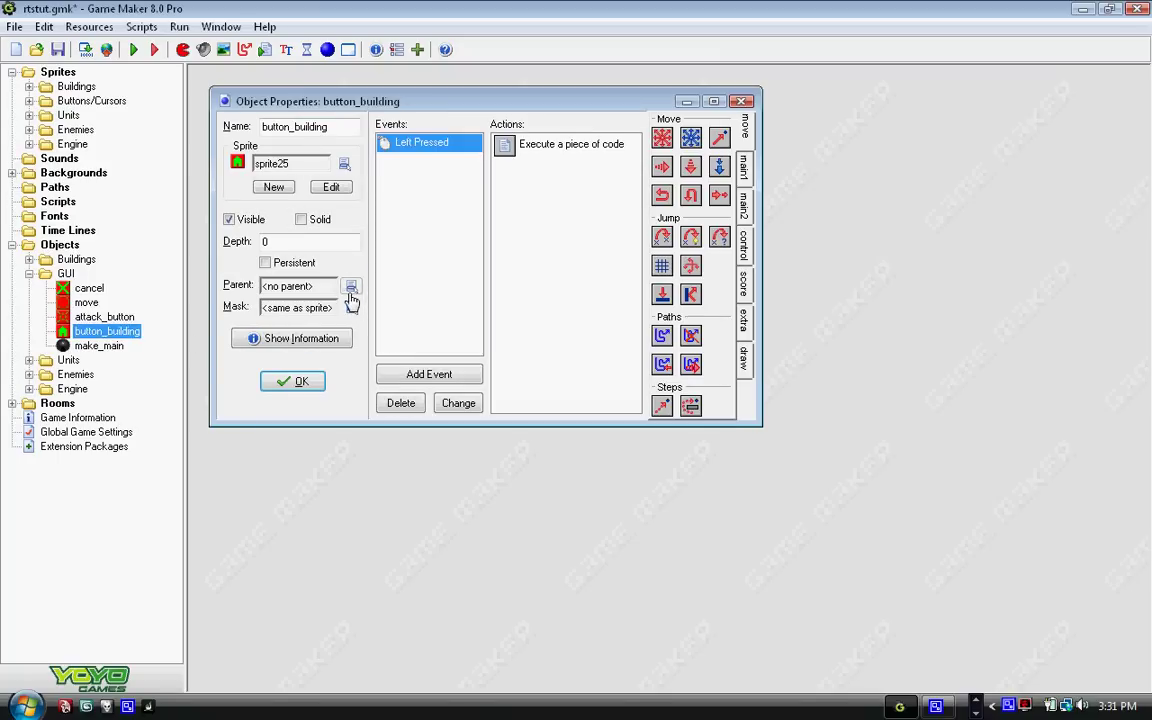
double_click(490, 148)
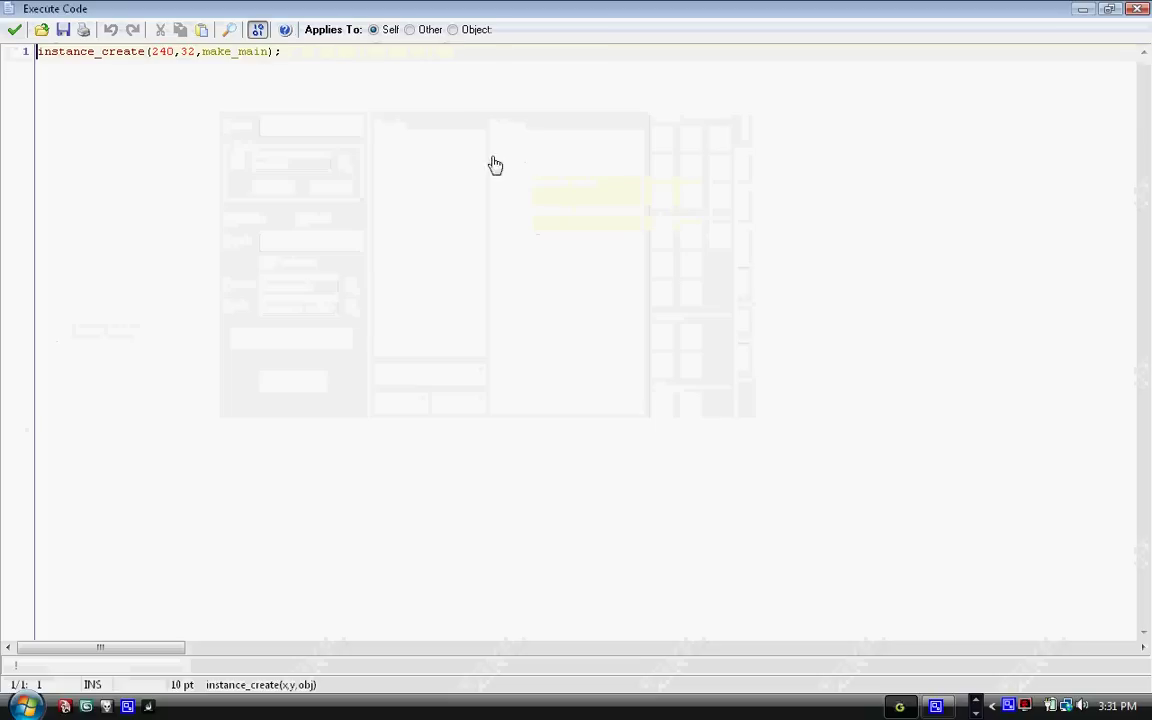
click(288, 65)
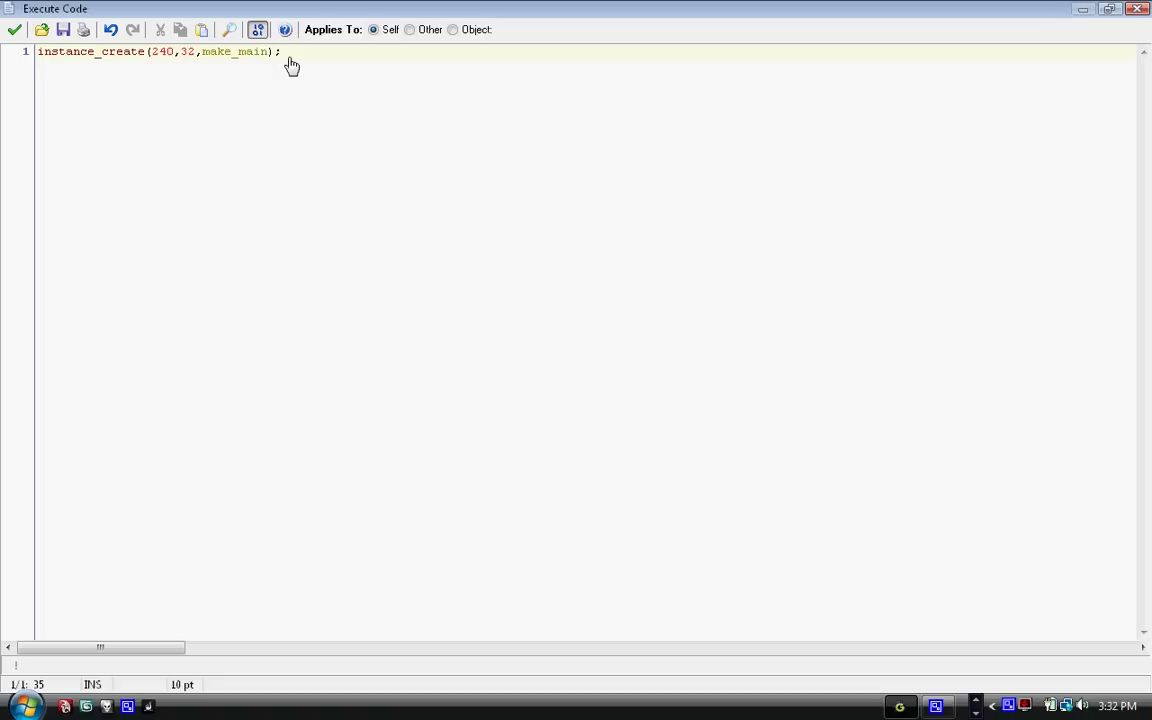
click(14, 29)
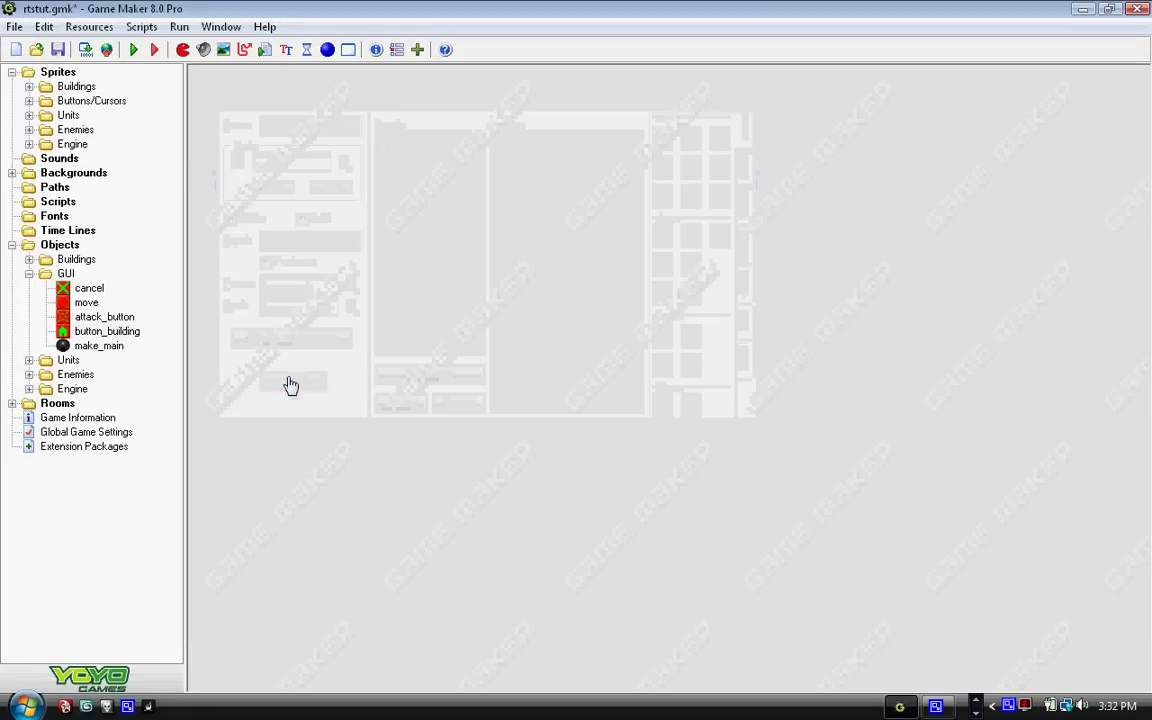
click(12, 245)
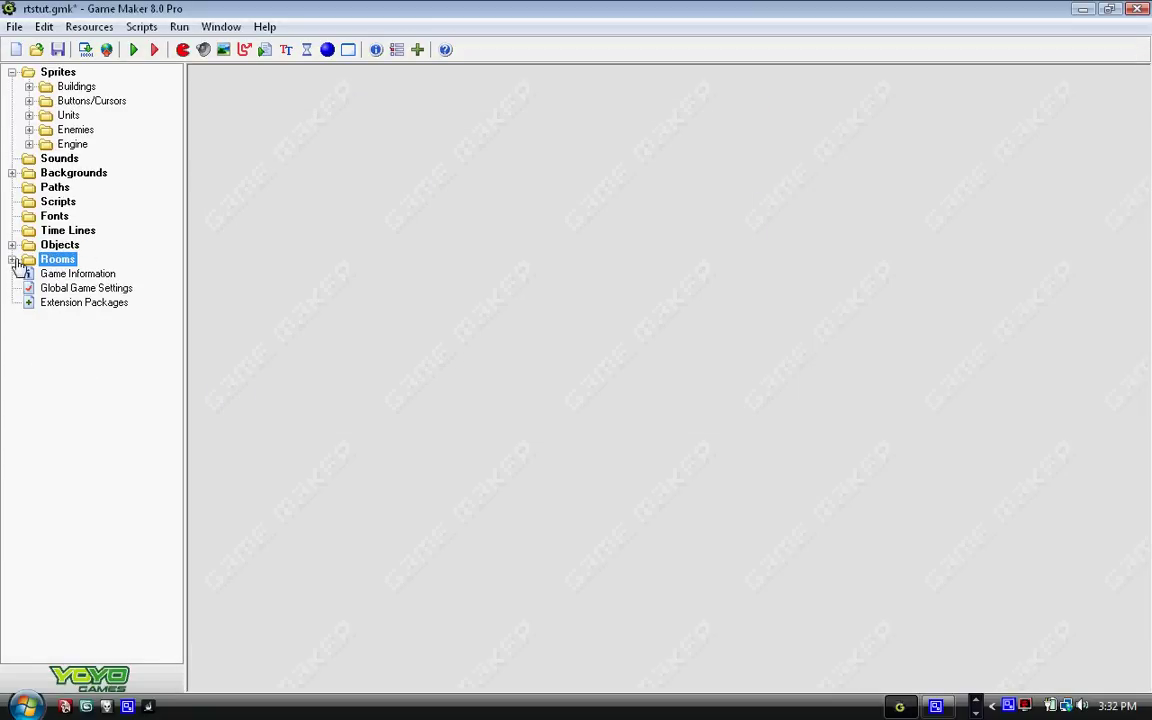
click(13, 260)
double_click(70, 273)
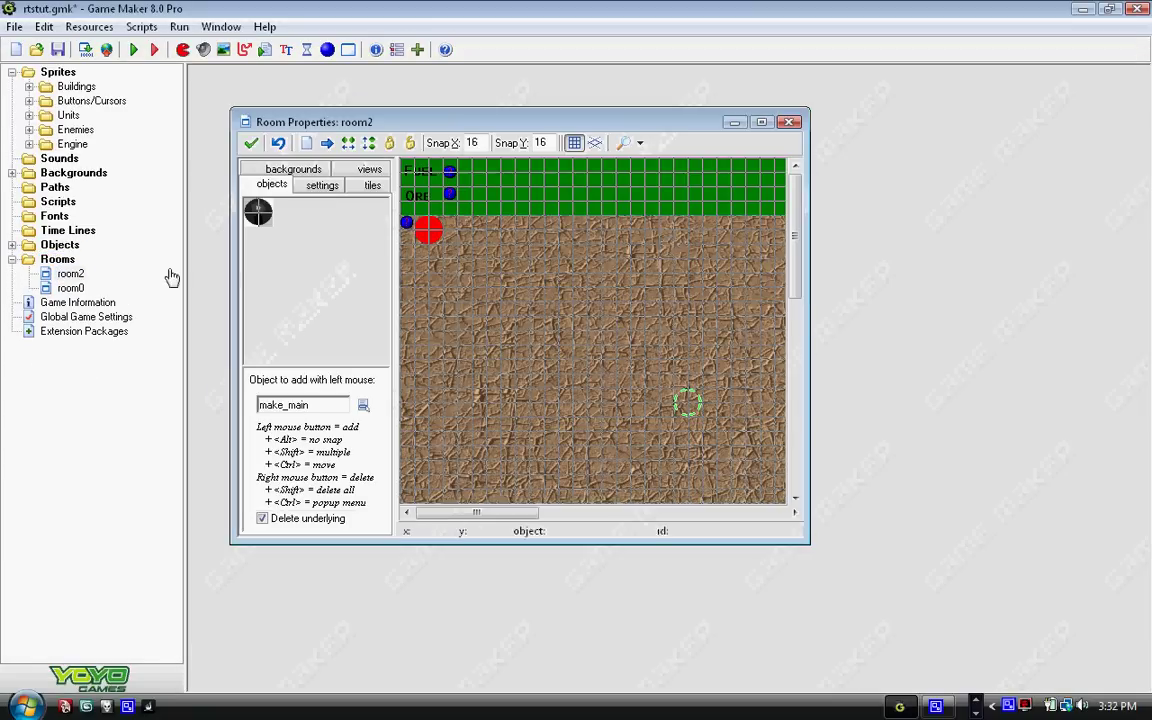
click(762, 123)
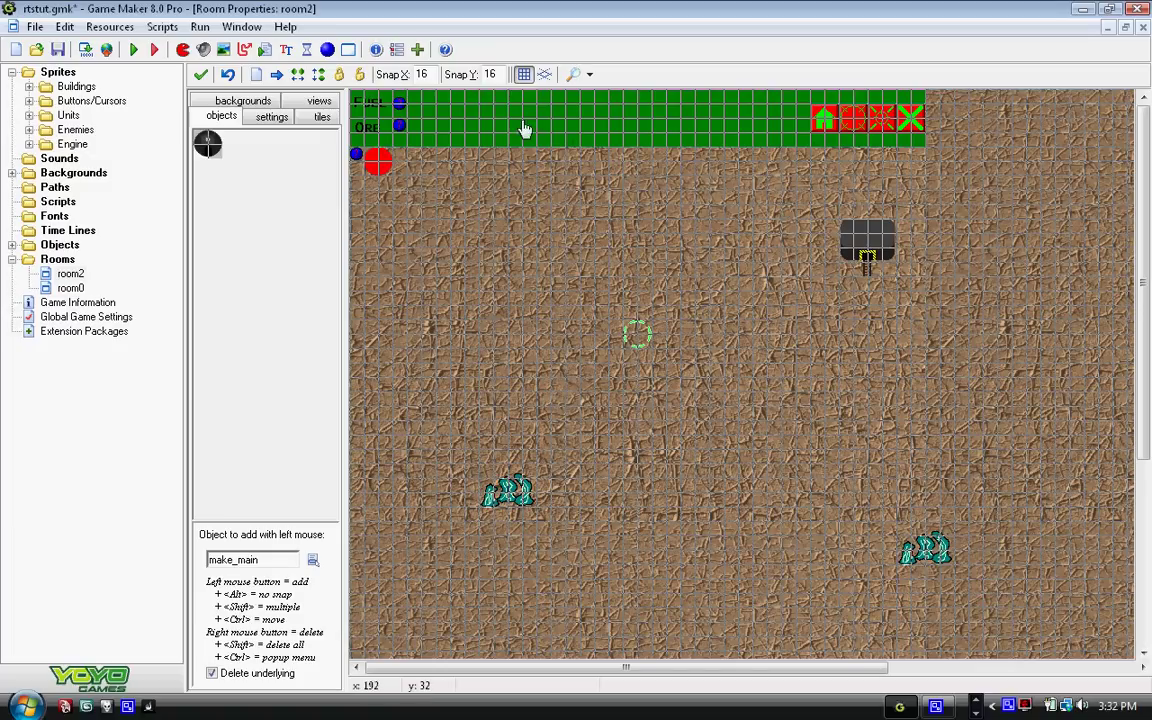
click(525, 79)
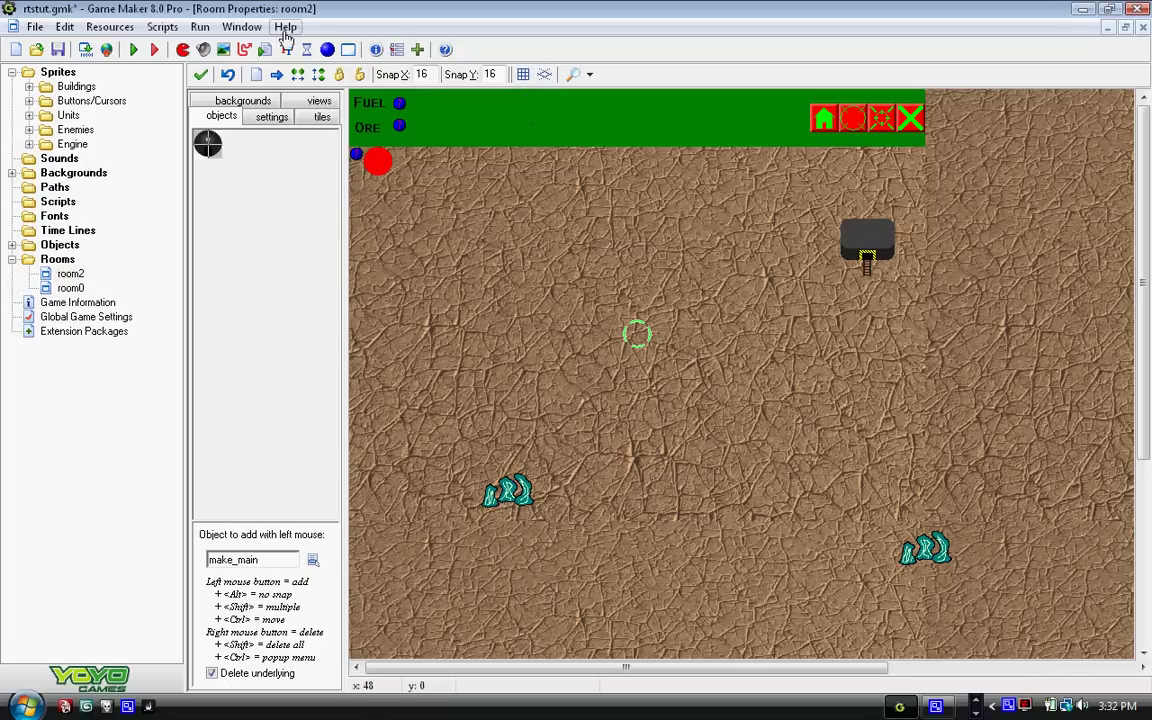
click(200, 80)
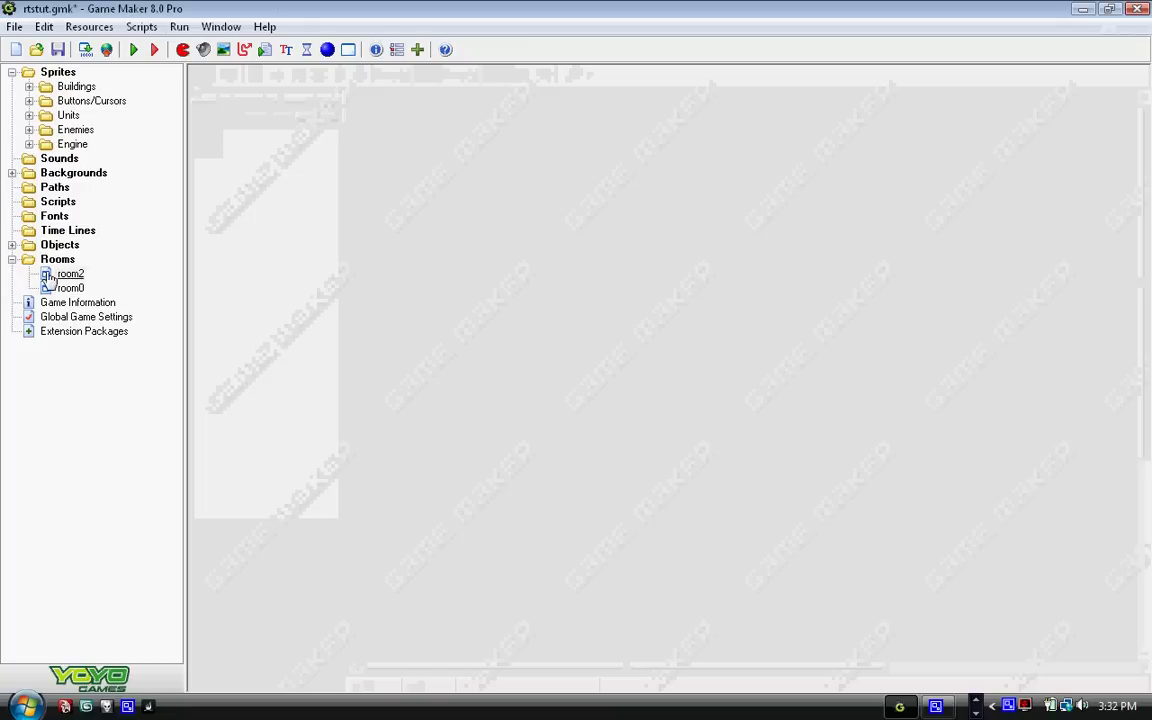
click(12, 259)
click(12, 173)
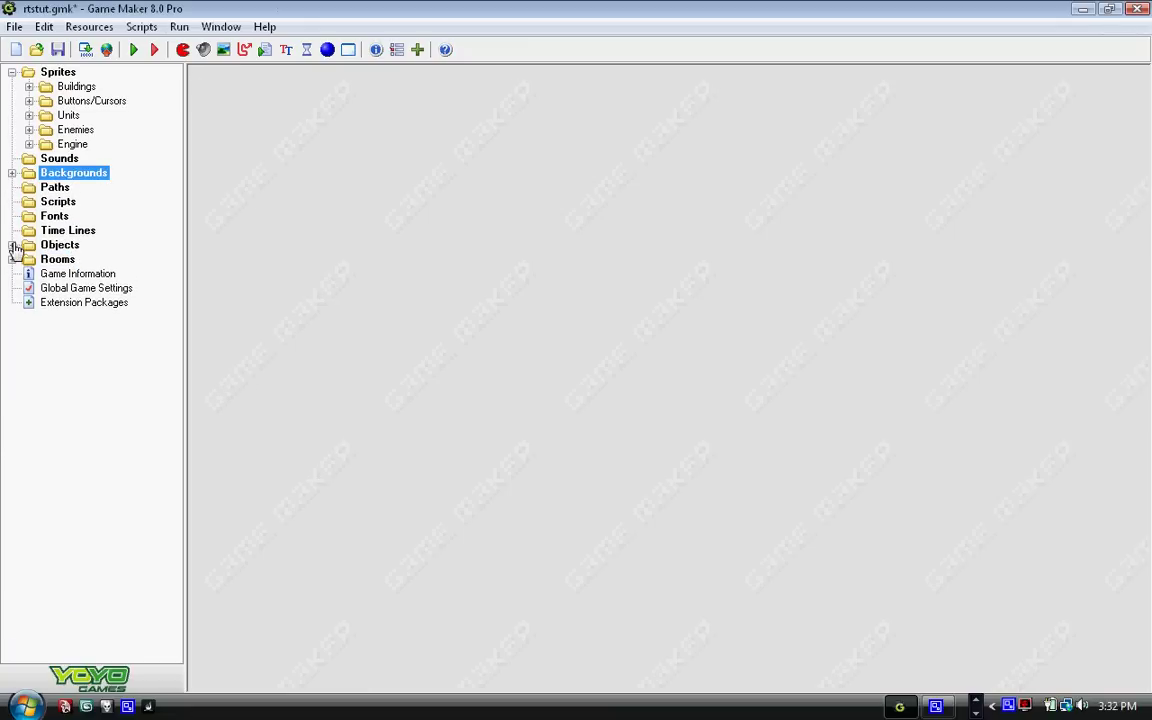
click(12, 245)
double_click(98, 345)
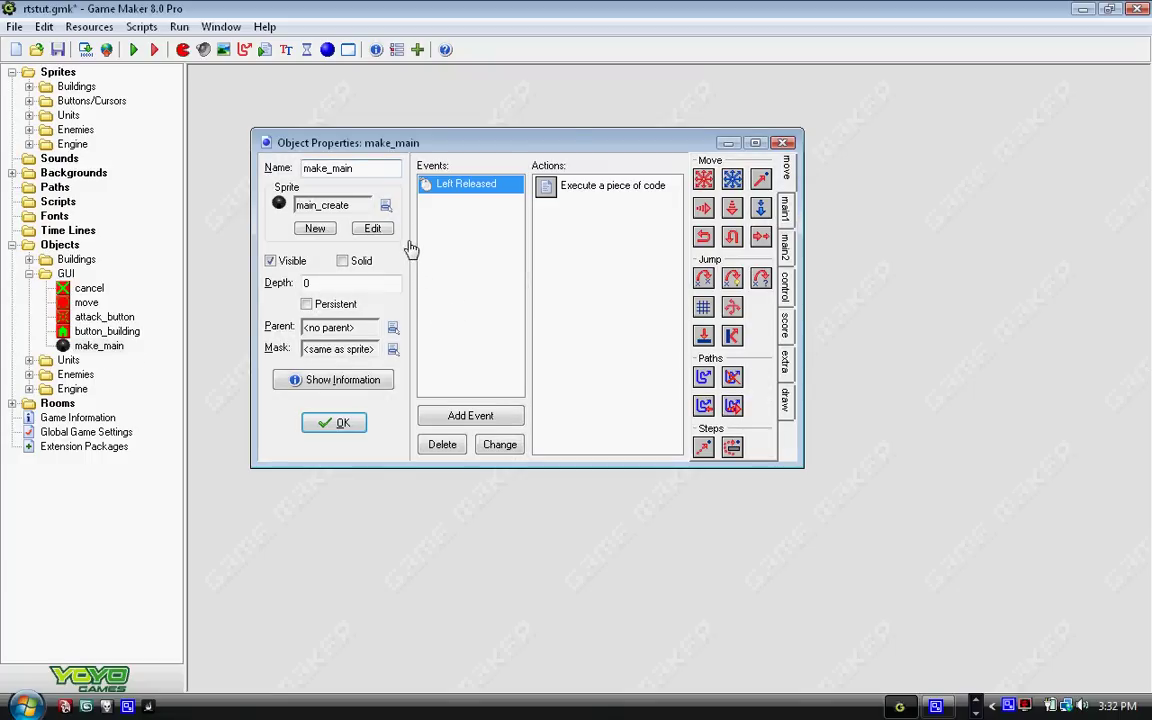
mouse_move(598, 186)
double_click(566, 195)
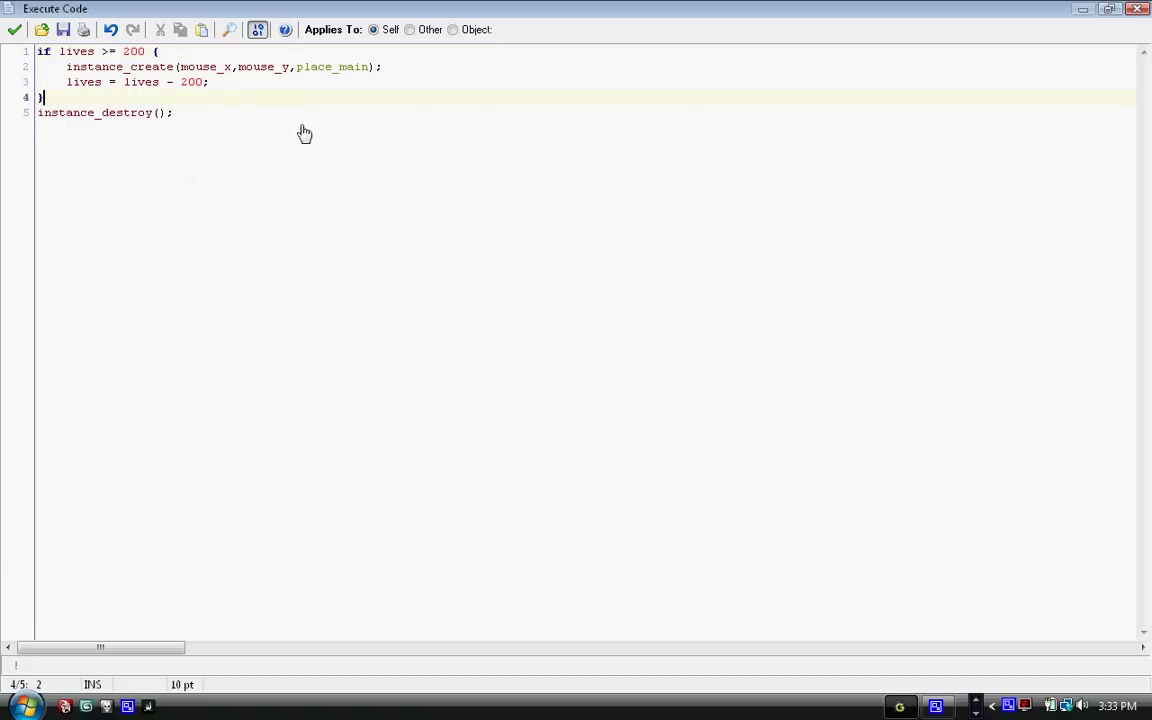
click(15, 32)
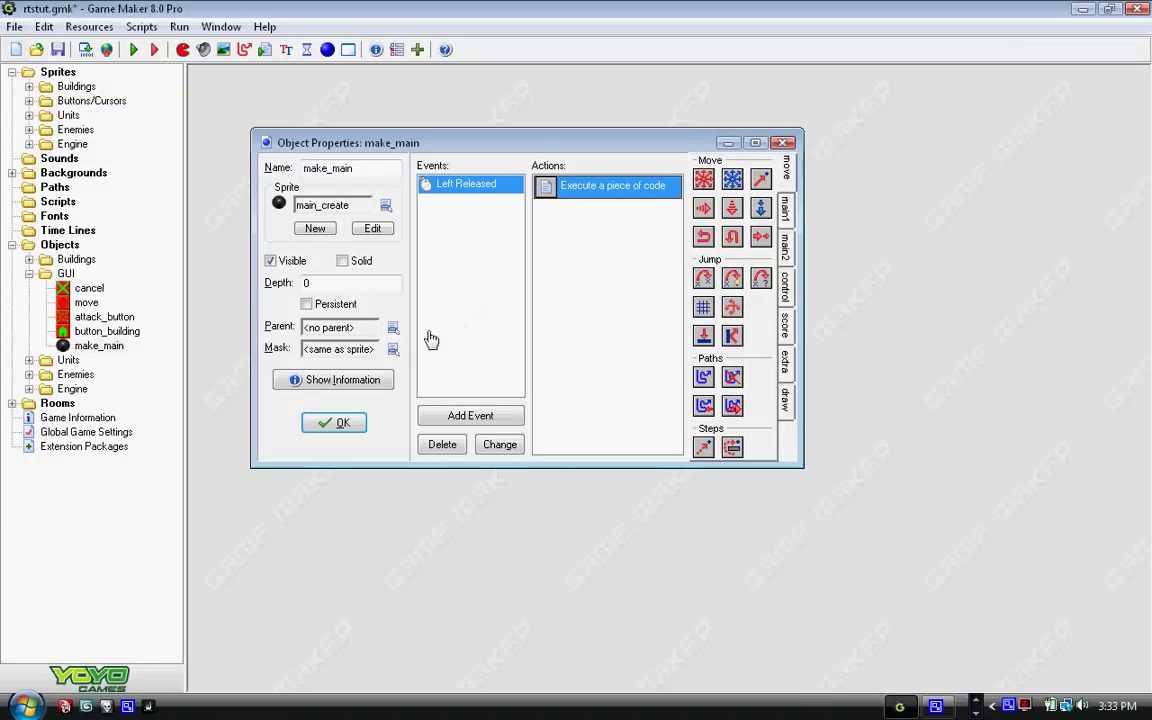
click(334, 423)
click(30, 274)
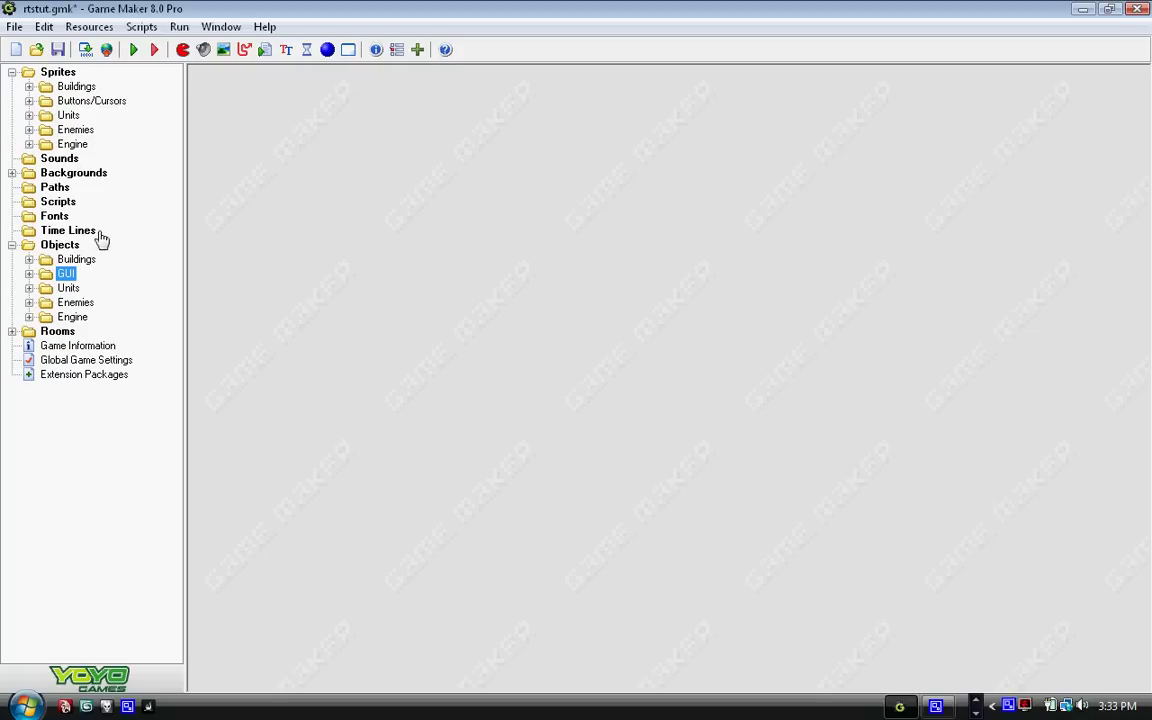
- Save the project and launch the RTS test game
click(11, 245)
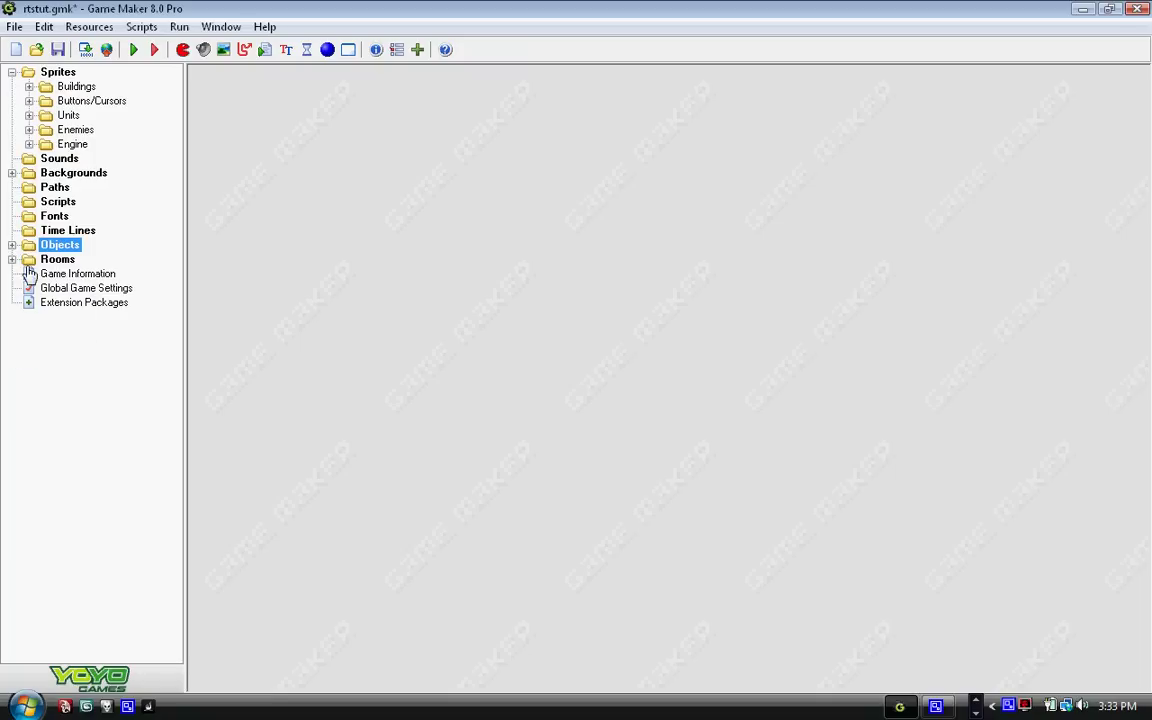
click(57, 49)
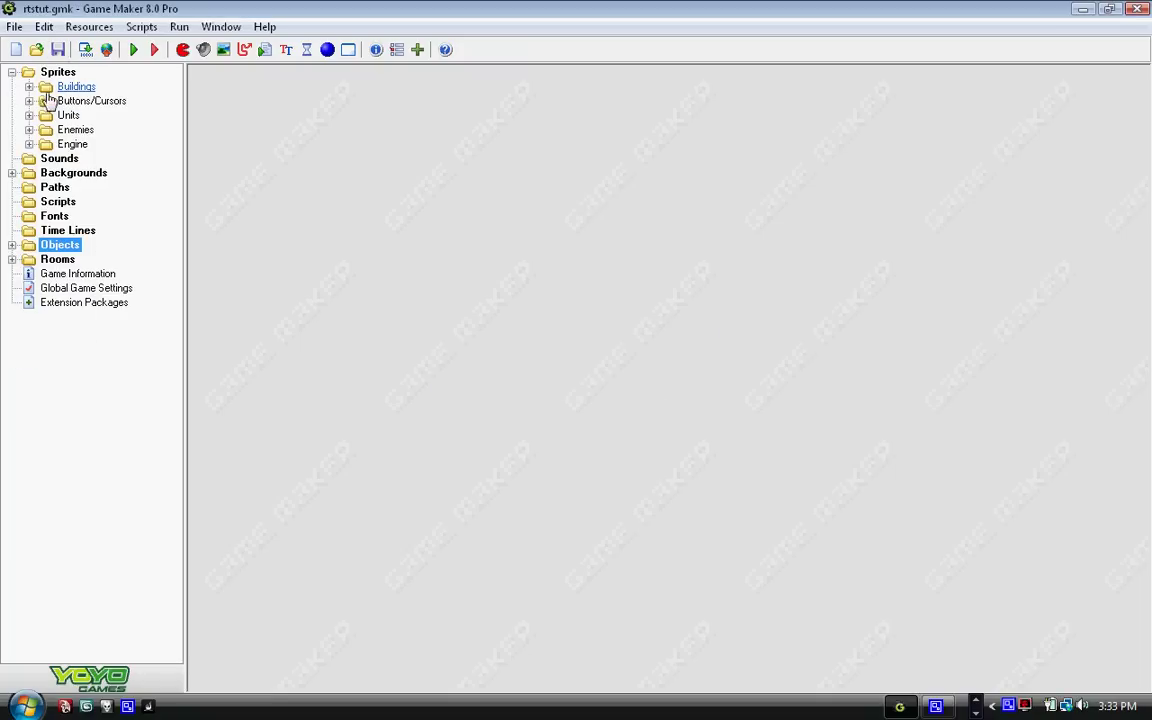
click(134, 52)
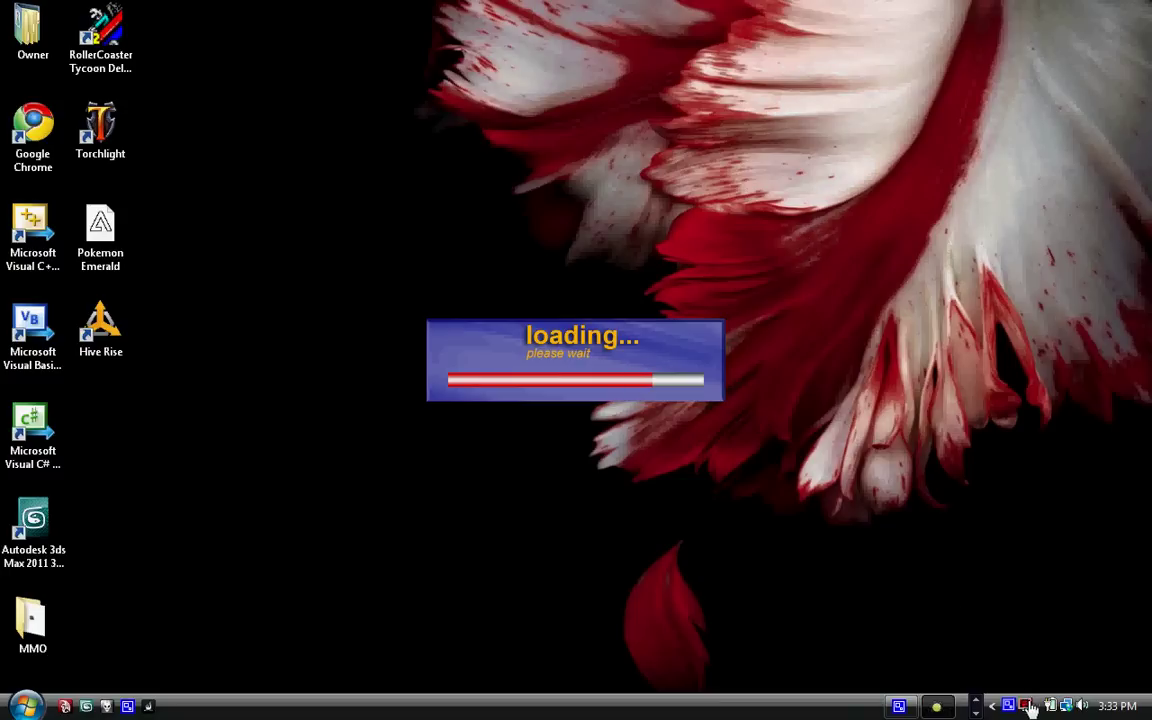
- Advance the desktop wallpaper three times until a desert wallpaper shows
right_click(935, 706)
click(938, 648)
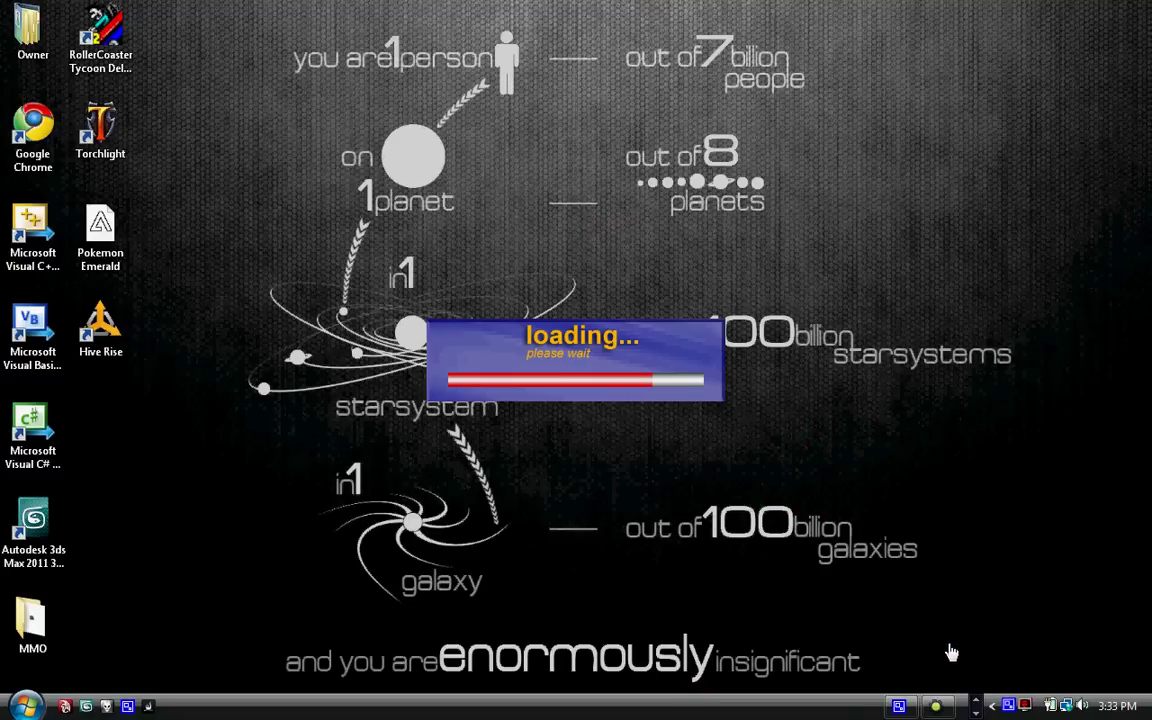
right_click(935, 706)
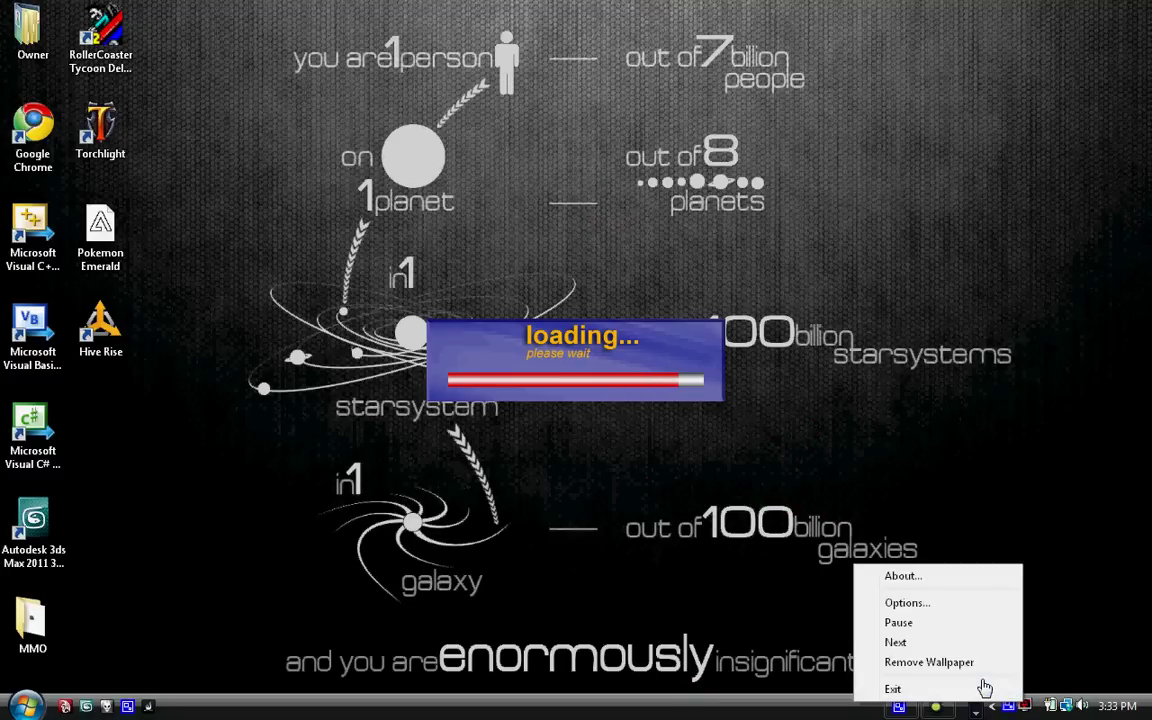
click(951, 645)
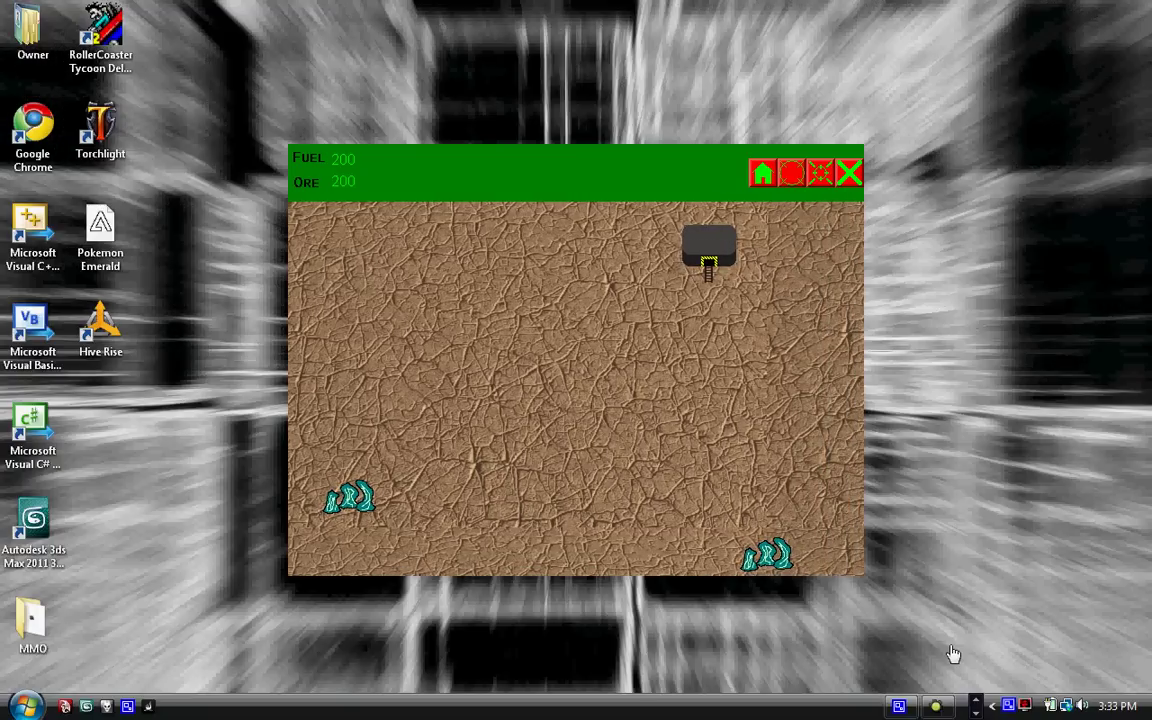
right_click(1025, 706)
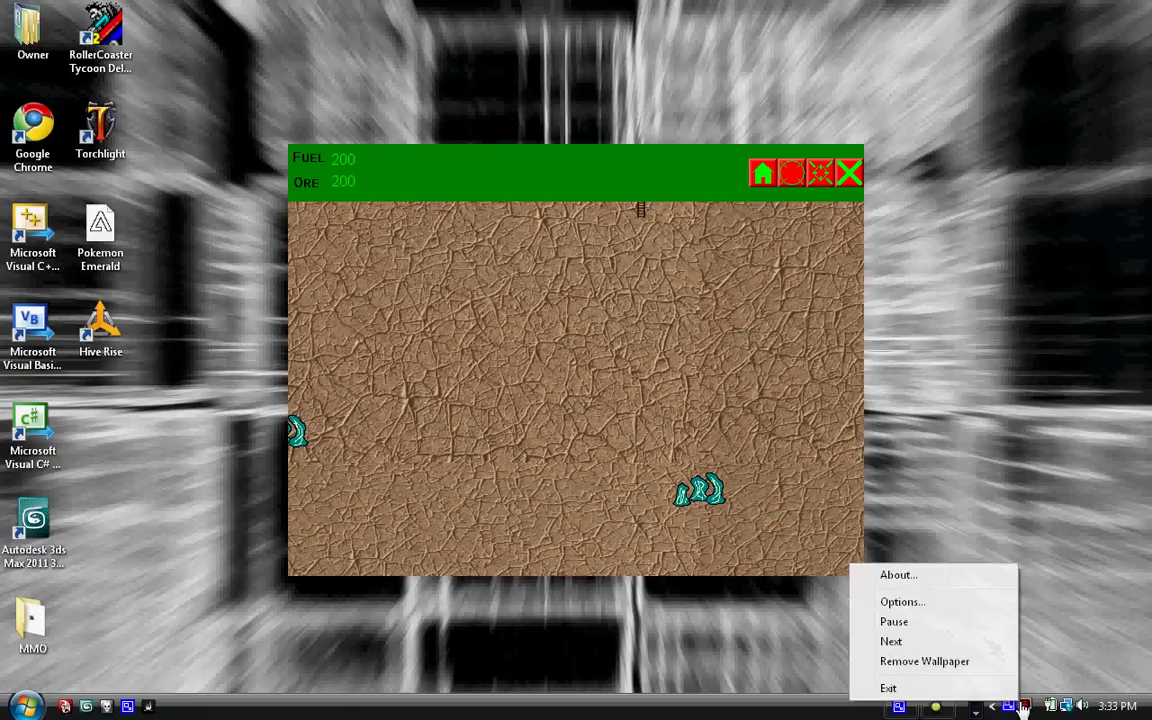
click(951, 642)
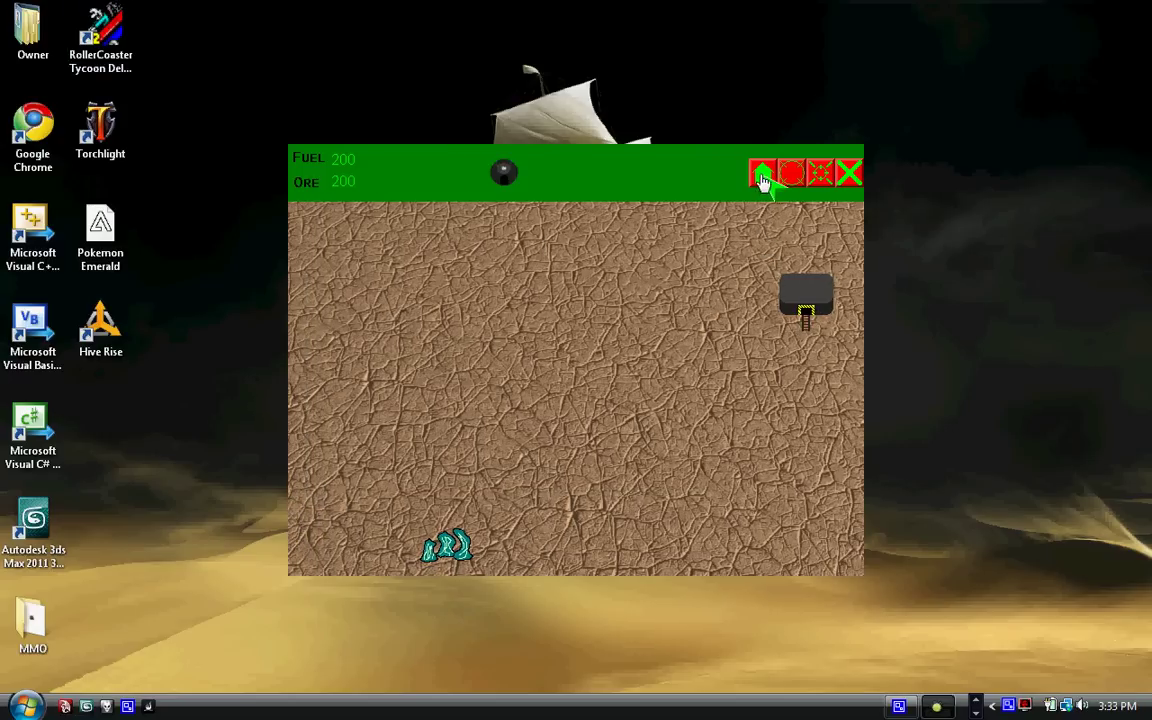
- Place a main building on the left of the map and produce two units from it
click(502, 173)
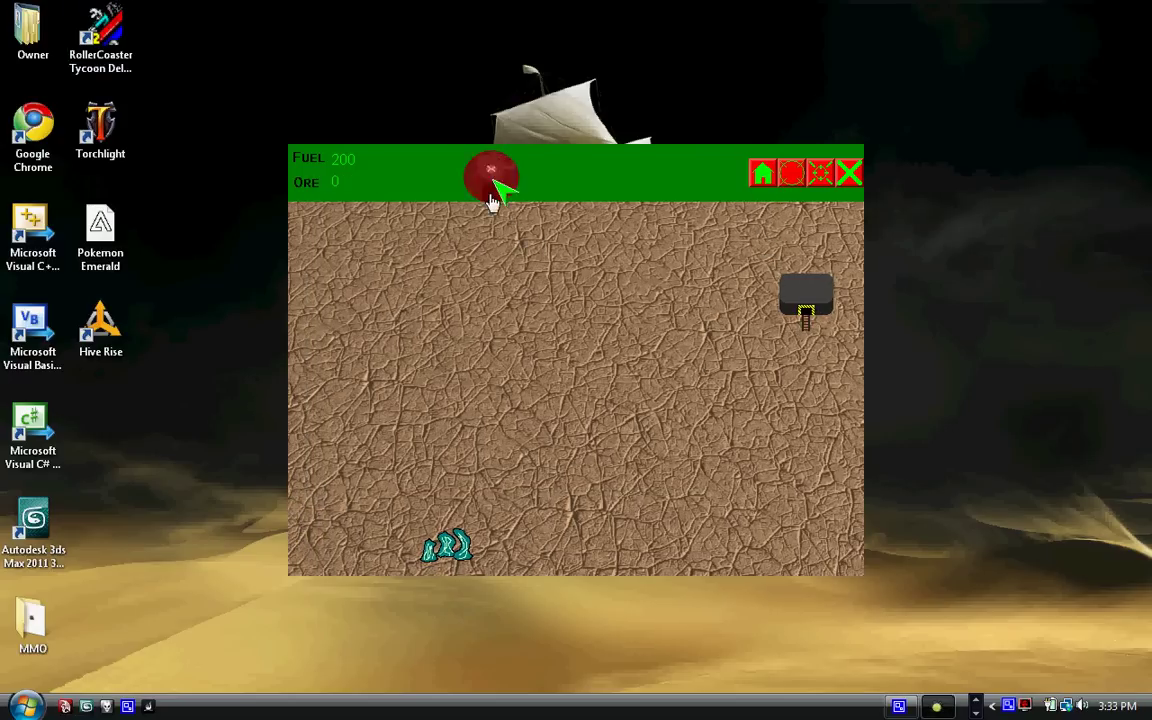
click(433, 308)
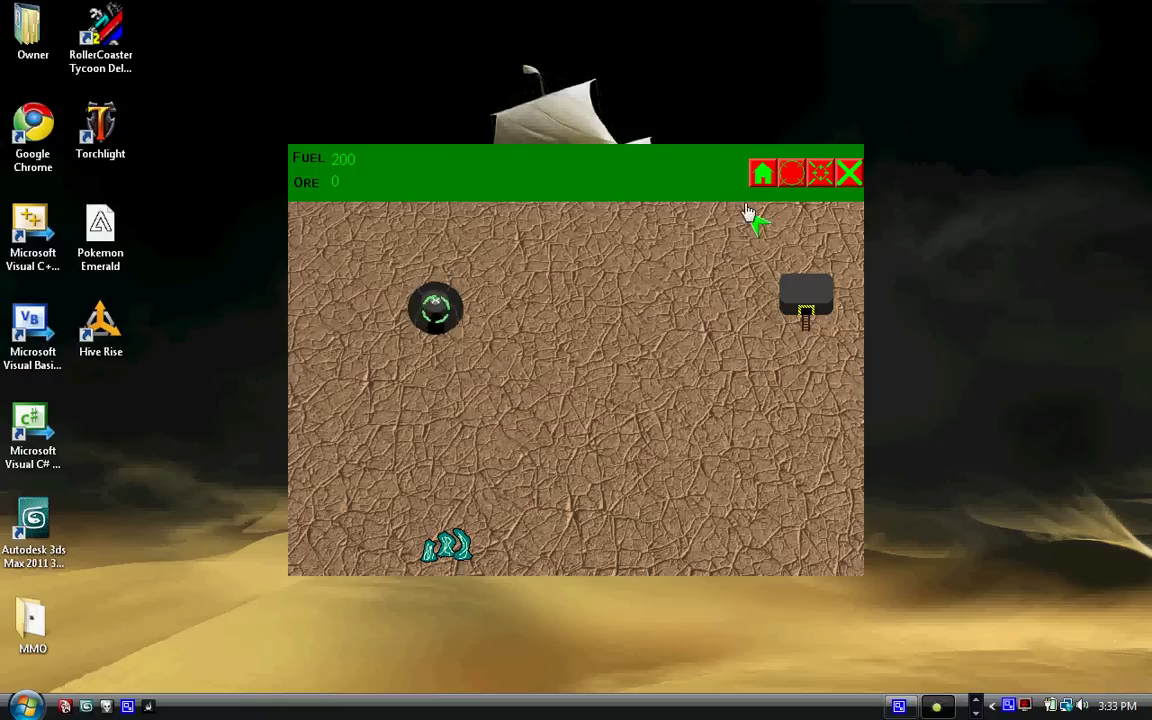
click(505, 174)
click(758, 178)
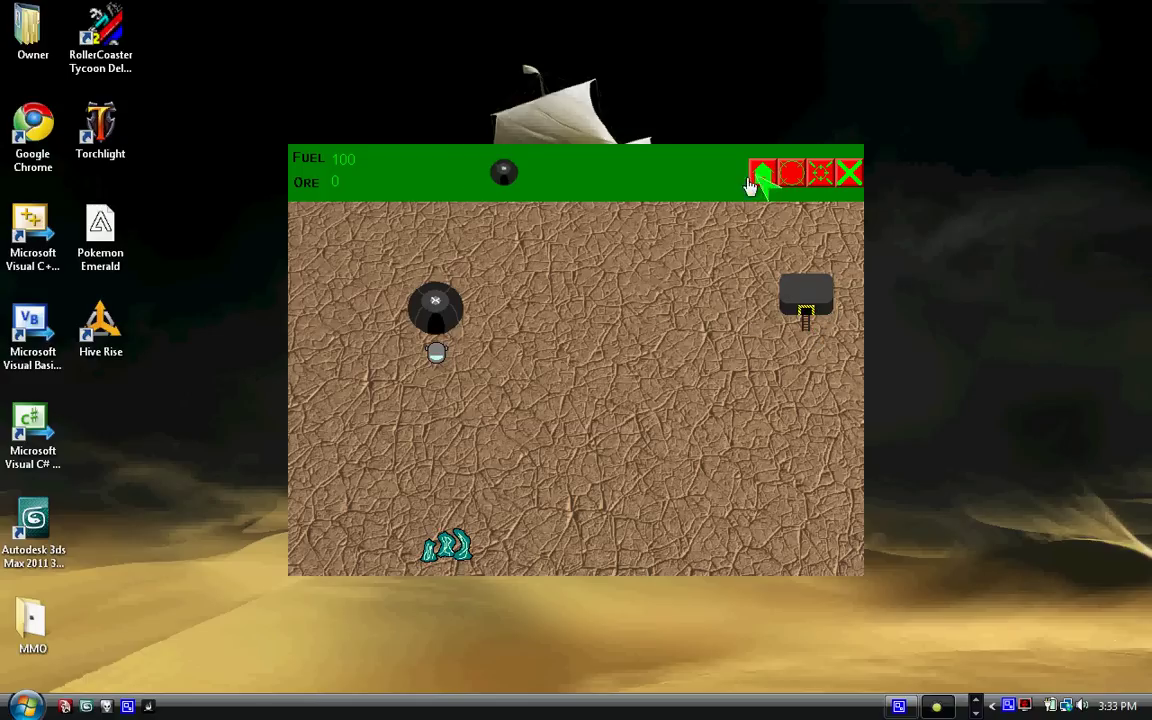
click(505, 172)
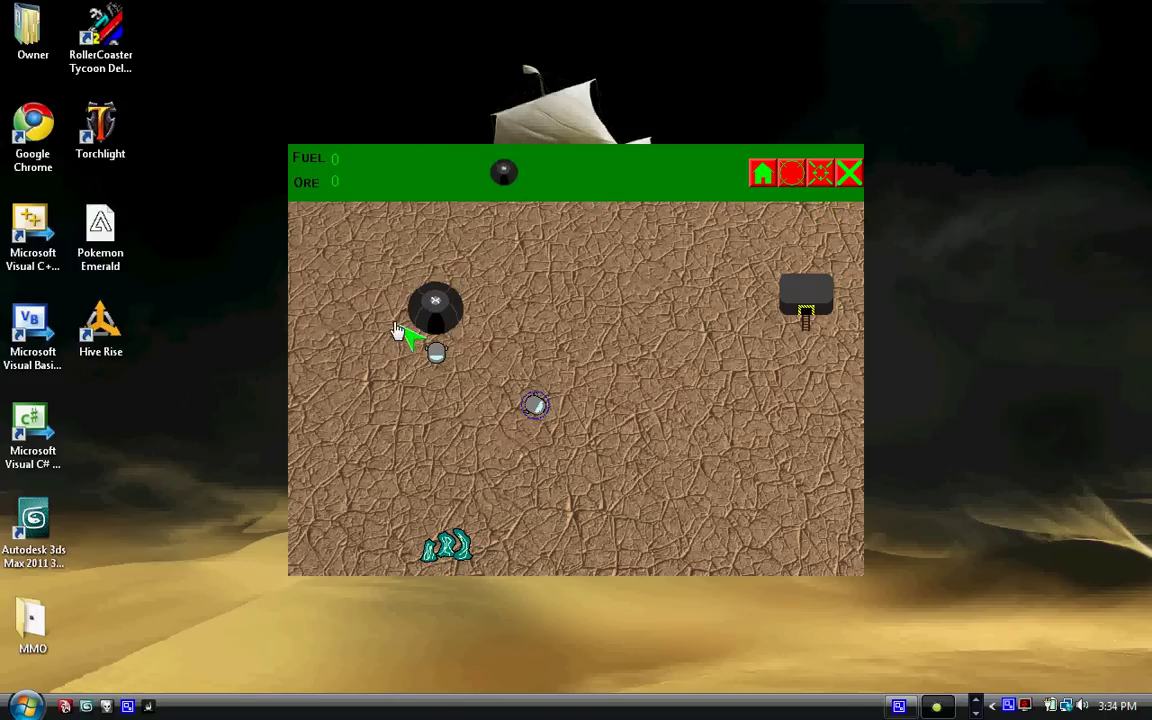
- Select the units and send them to mine the lower-left crystals
drag(386, 303, 606, 478)
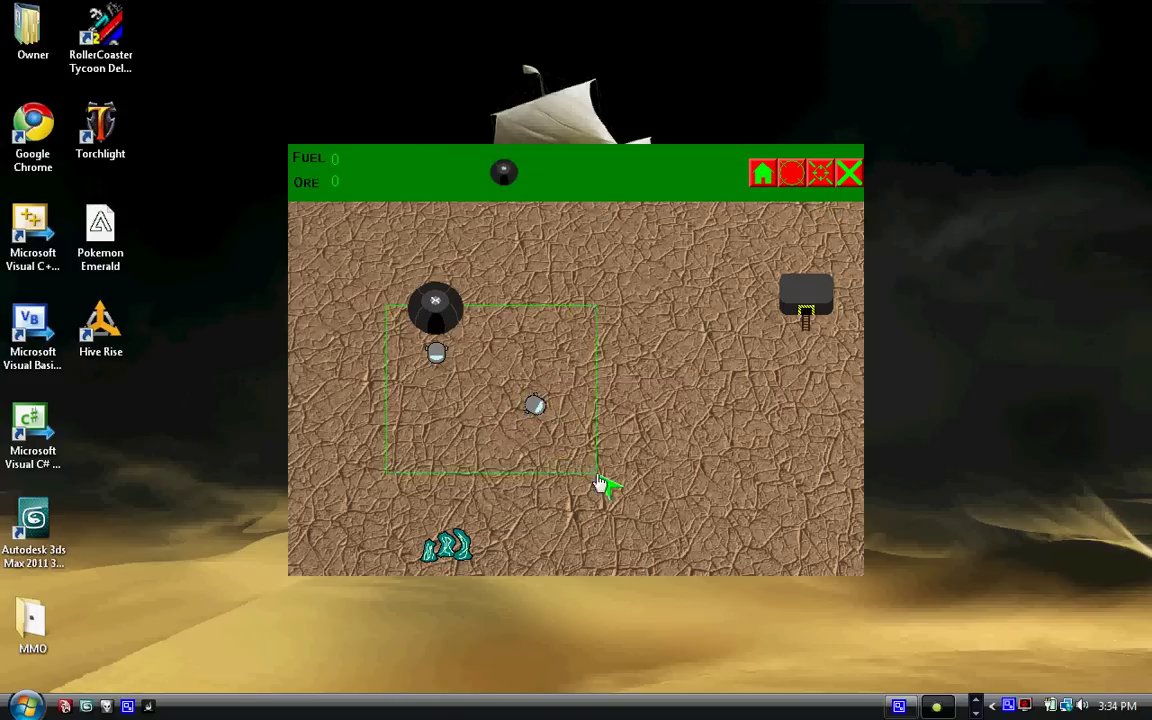
right_click(450, 556)
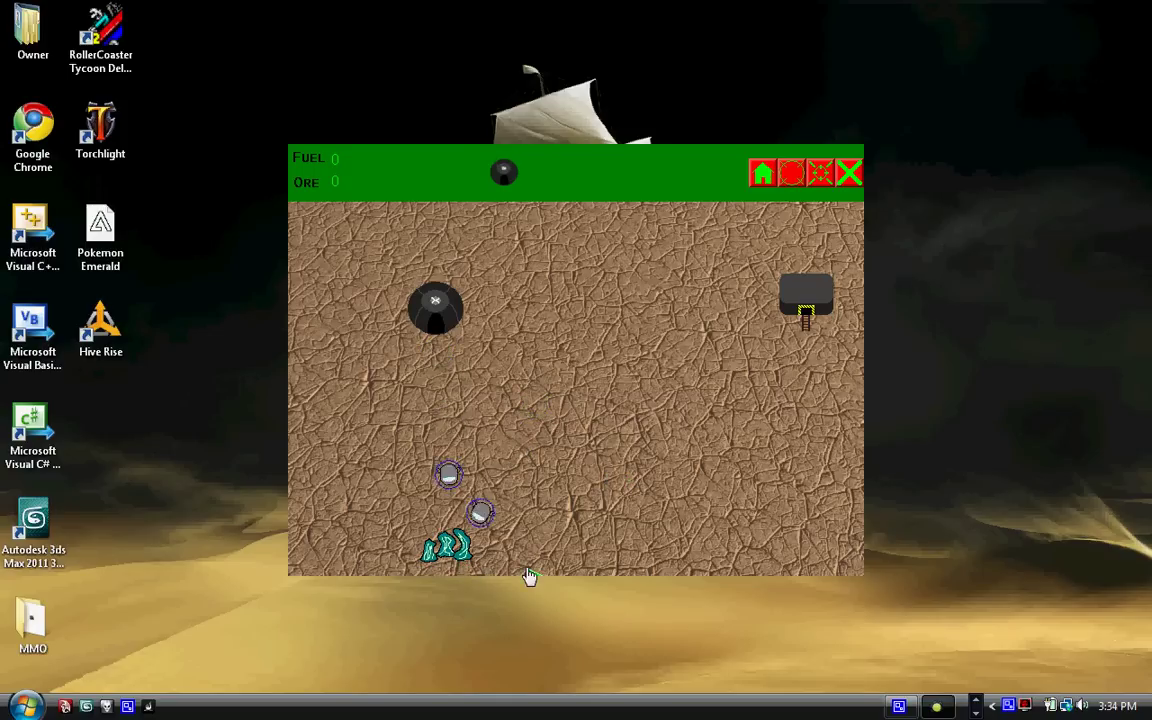
drag(373, 463, 455, 554)
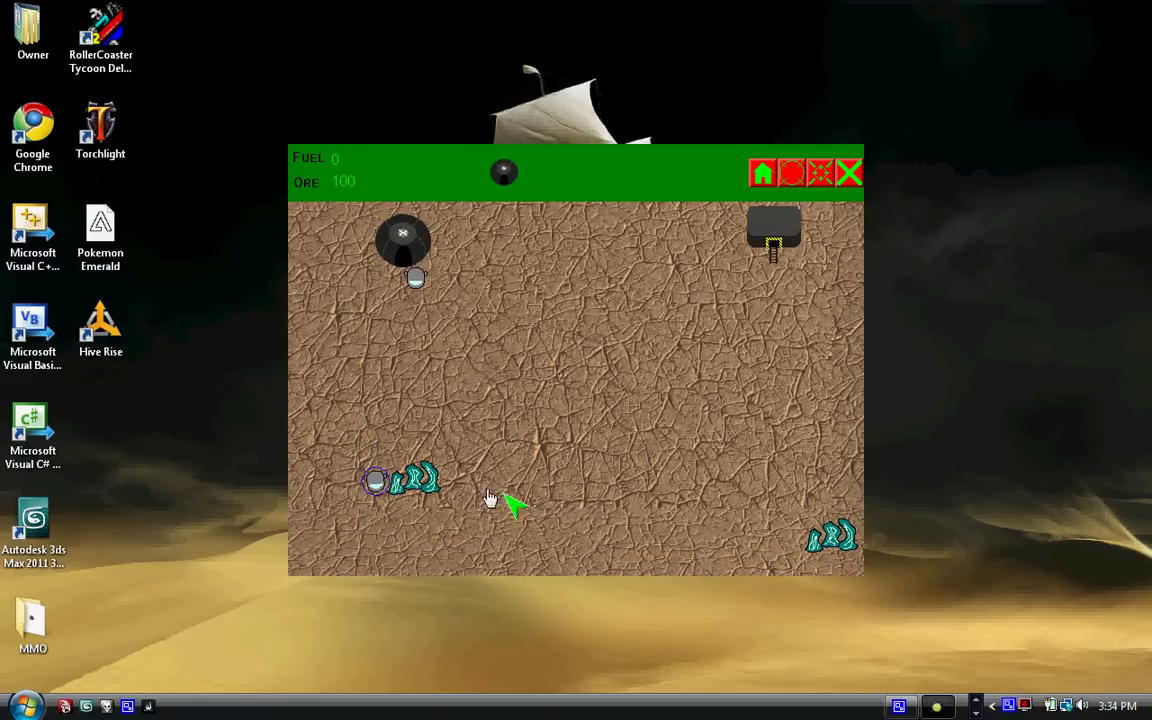
drag(355, 450, 465, 488)
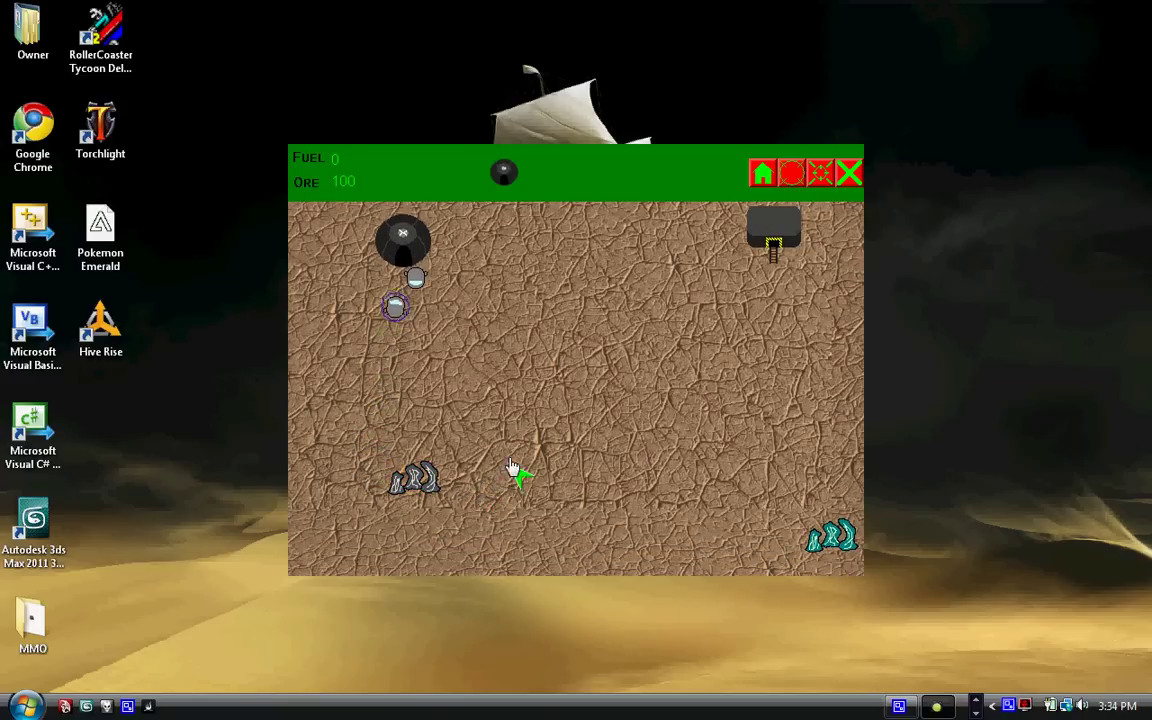
- Place a second main building mid-map, then quit the test game
mouse_move(504, 172)
mouse_down()
mouse_move(548, 185)
mouse_move(410, 343)
mouse_up()
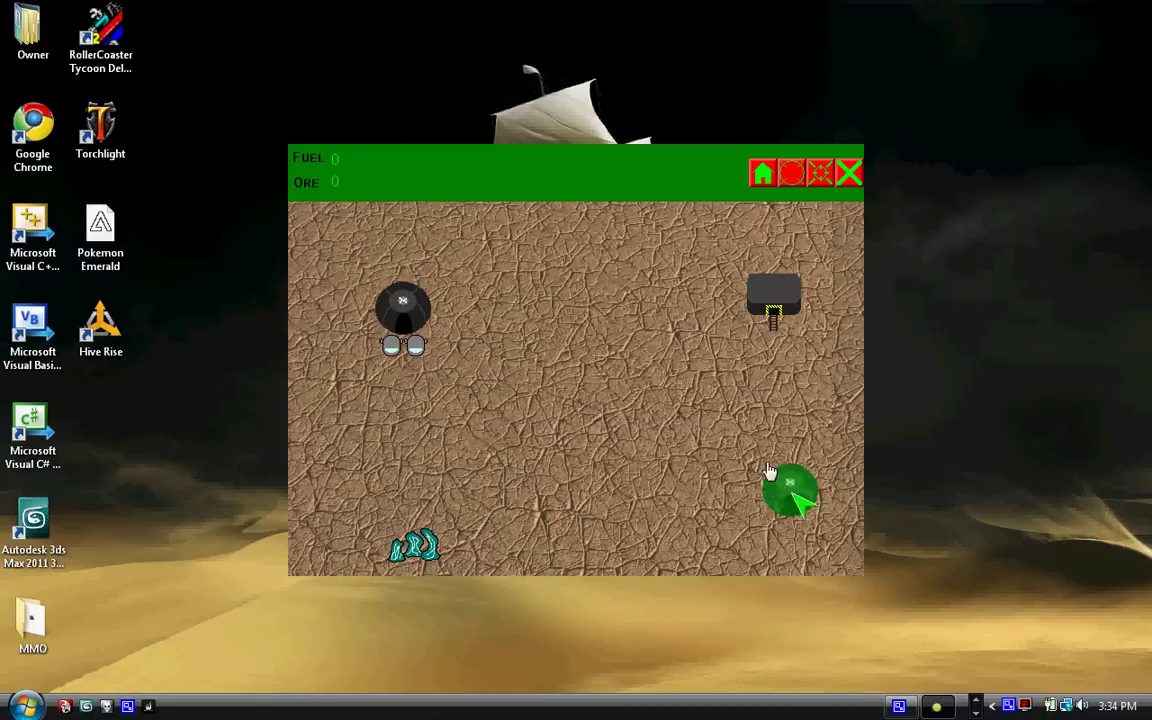
mouse_move(410, 343)
mouse_down()
mouse_move(595, 462)
mouse_move(782, 307)
mouse_move(602, 348)
mouse_up()
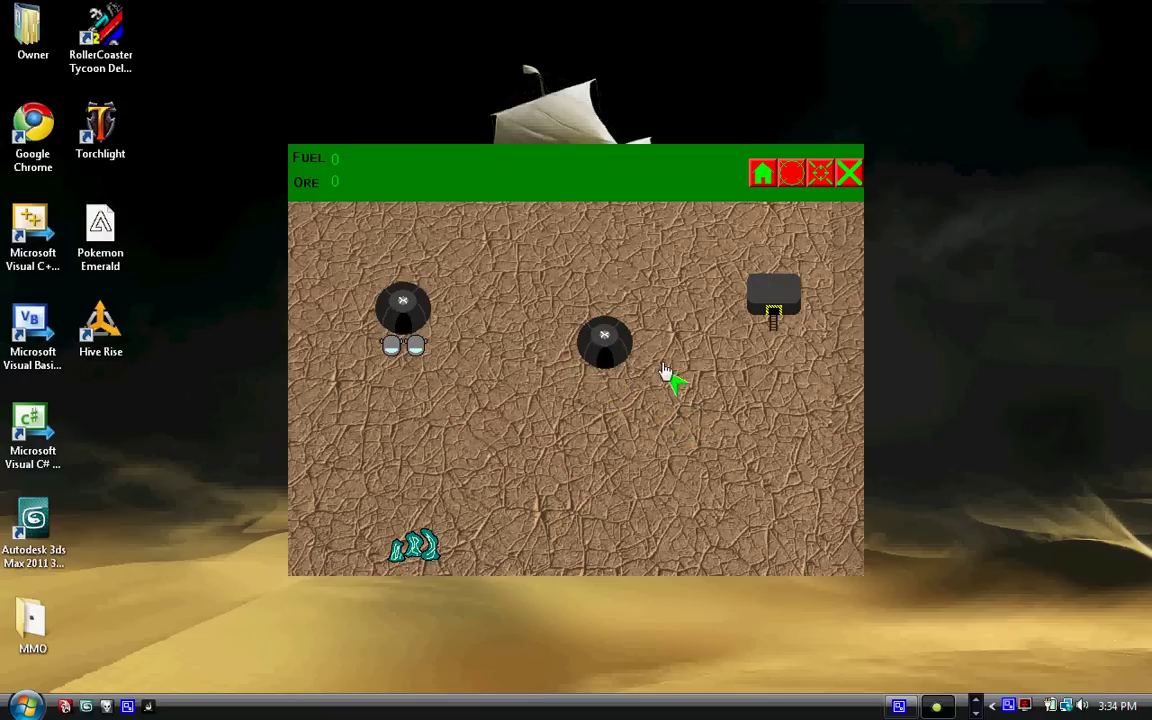
key(Escape)
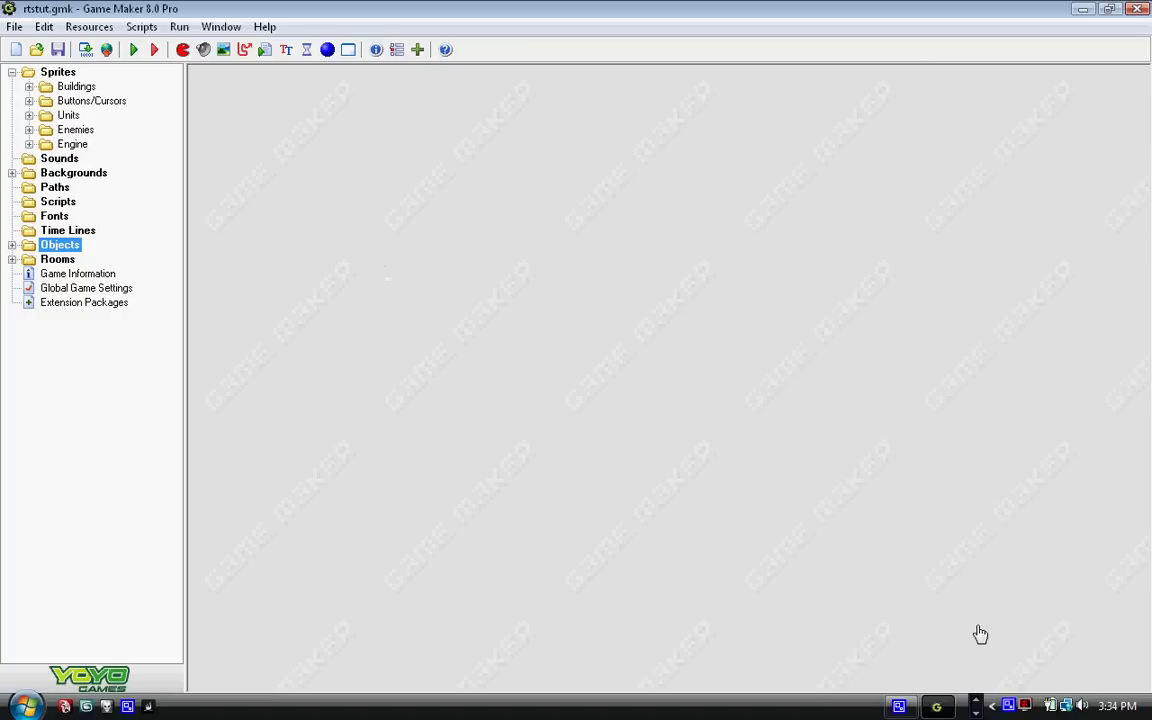
right_click(1010, 707)
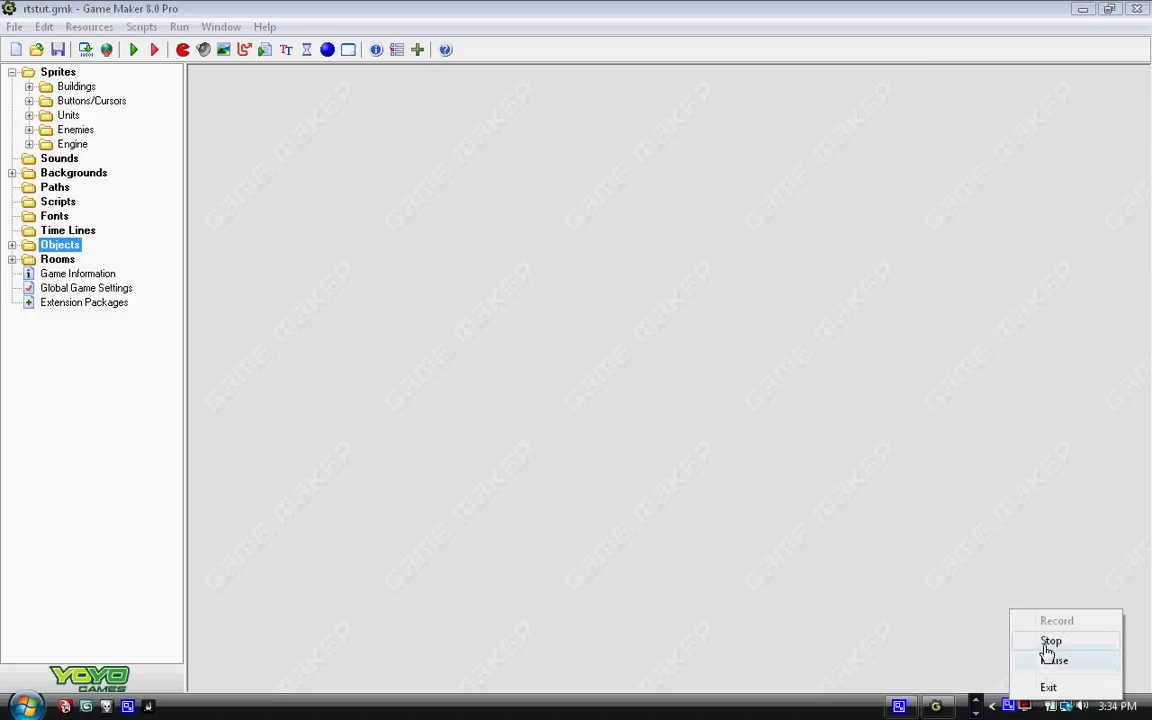